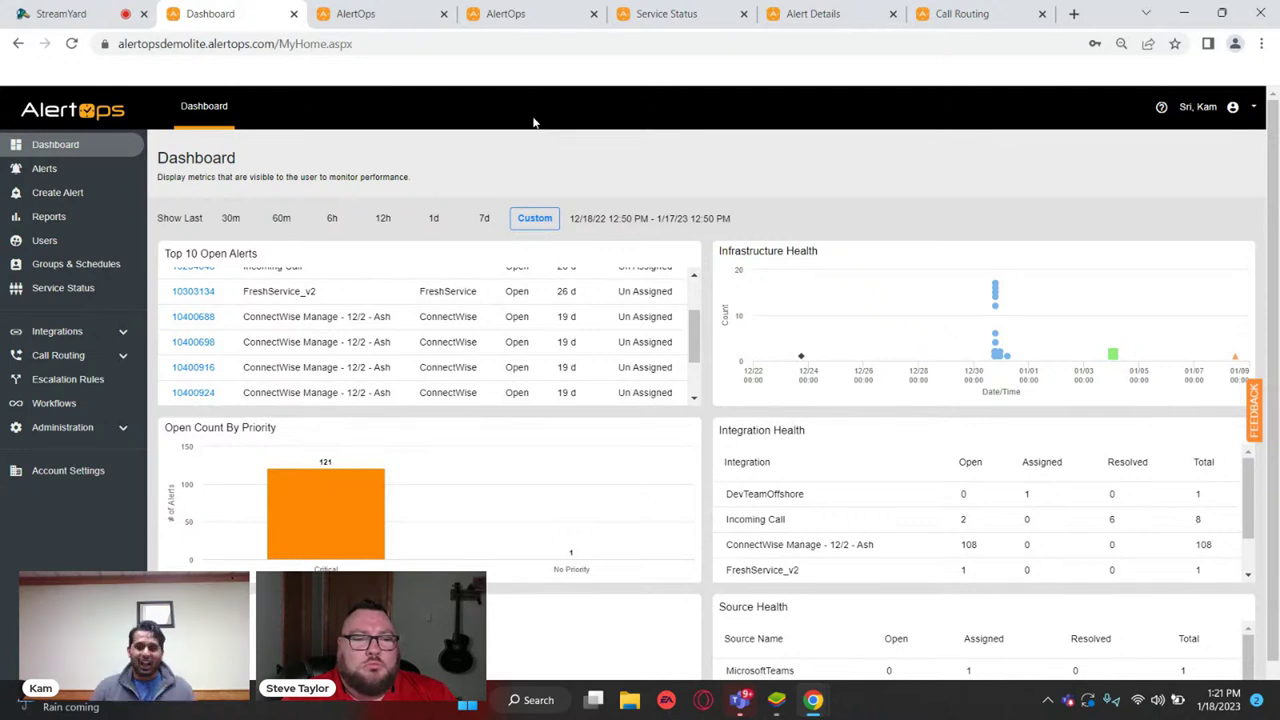
# - Switch to the API Integration Detail tab and browse the integration templates from Custom to Airbrake
pyautogui.scroll(-1, 533, 121)
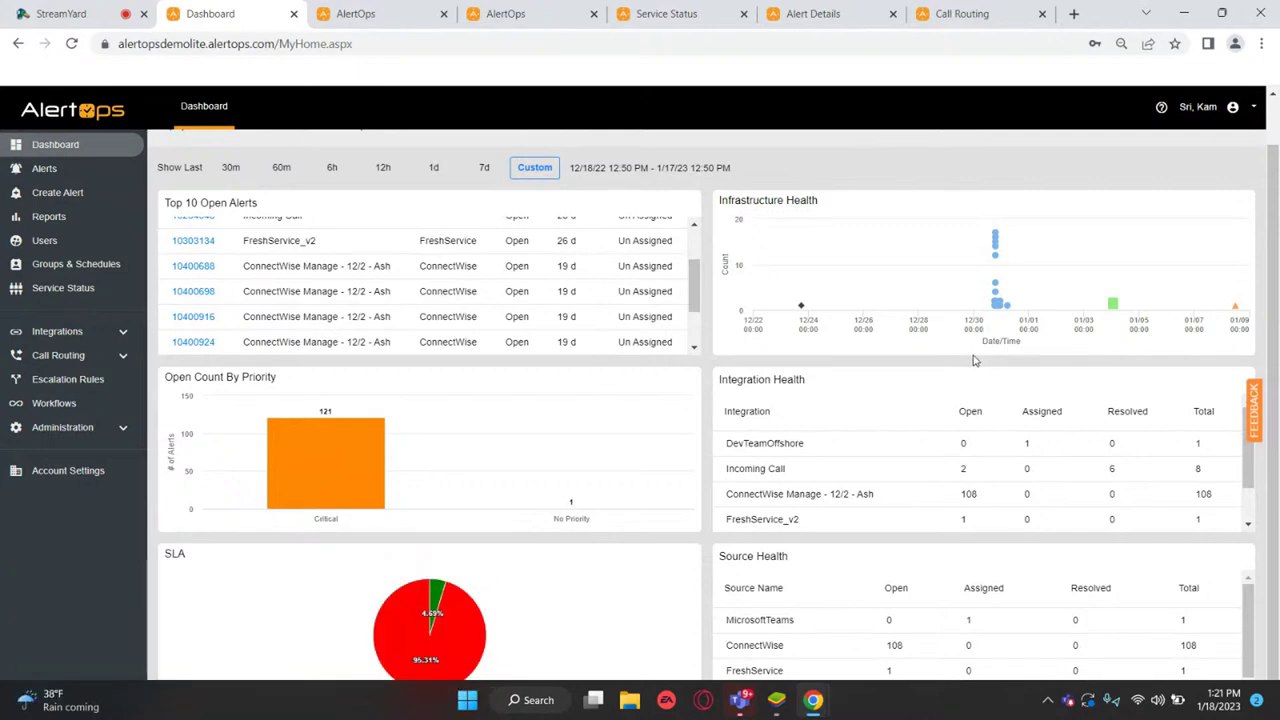
pyautogui.moveTo(976, 299)
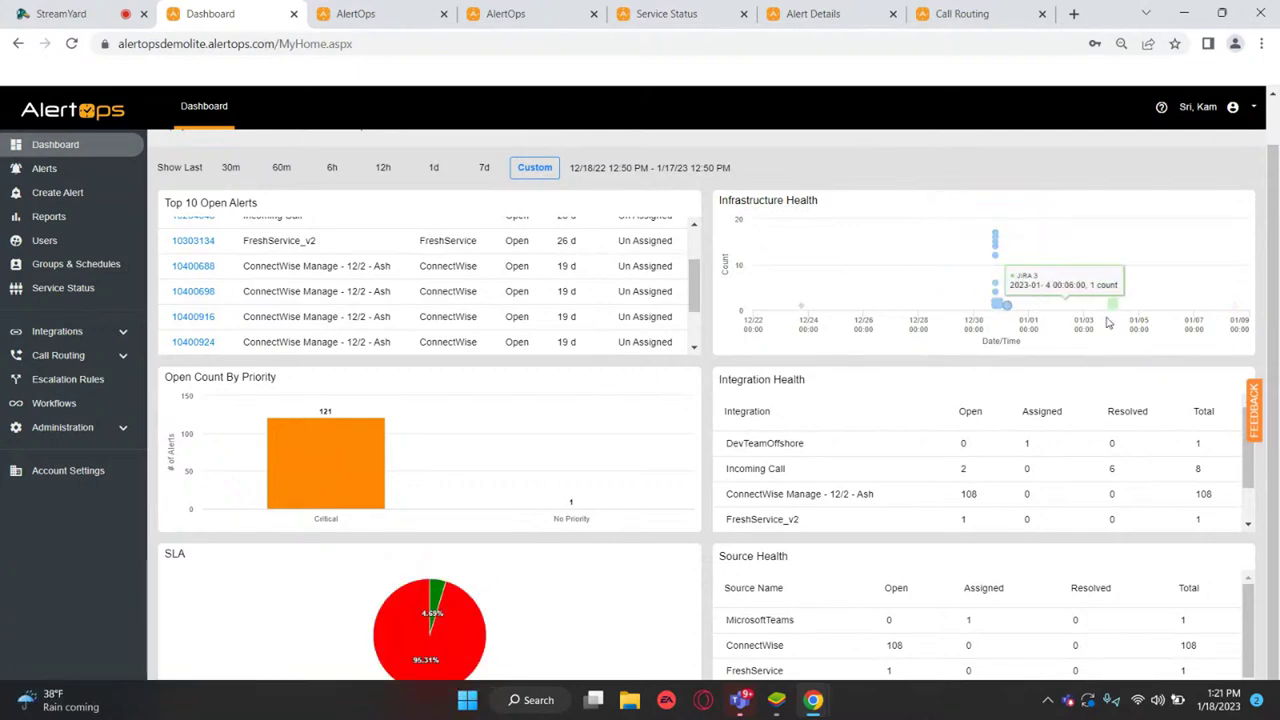
pyautogui.moveTo(1233, 310)
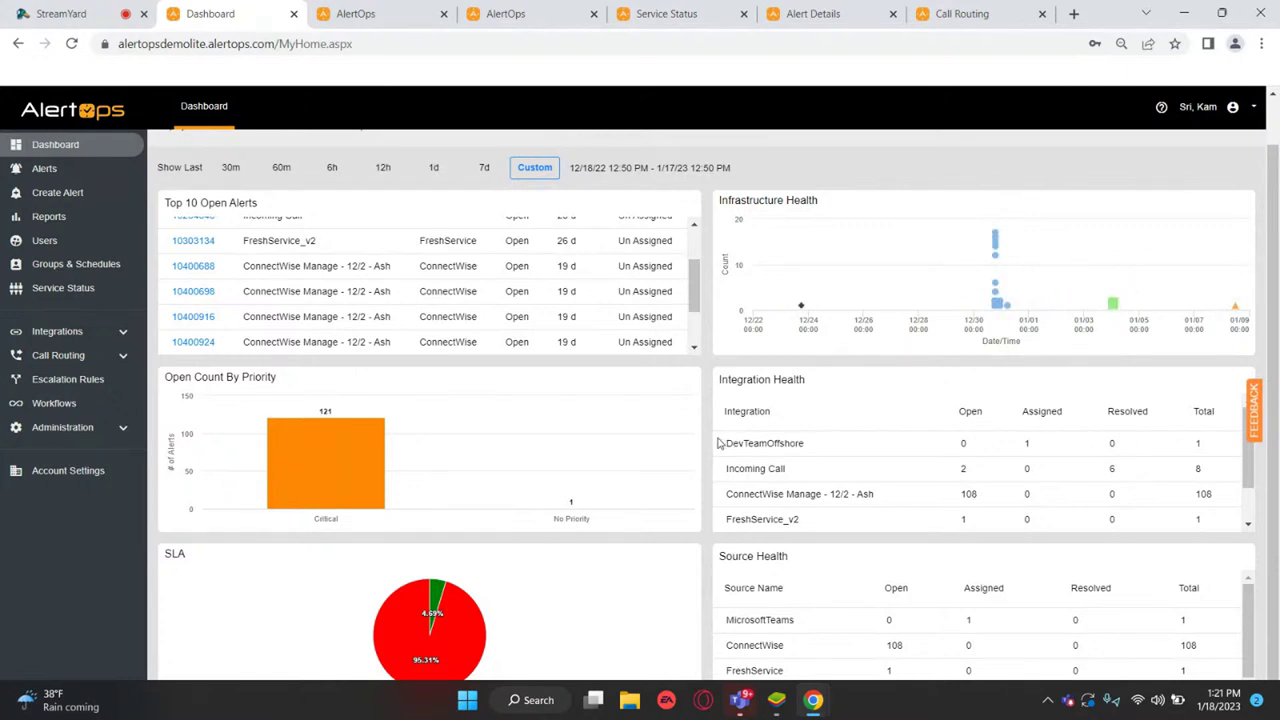
pyautogui.scroll(-1, 980, 526)
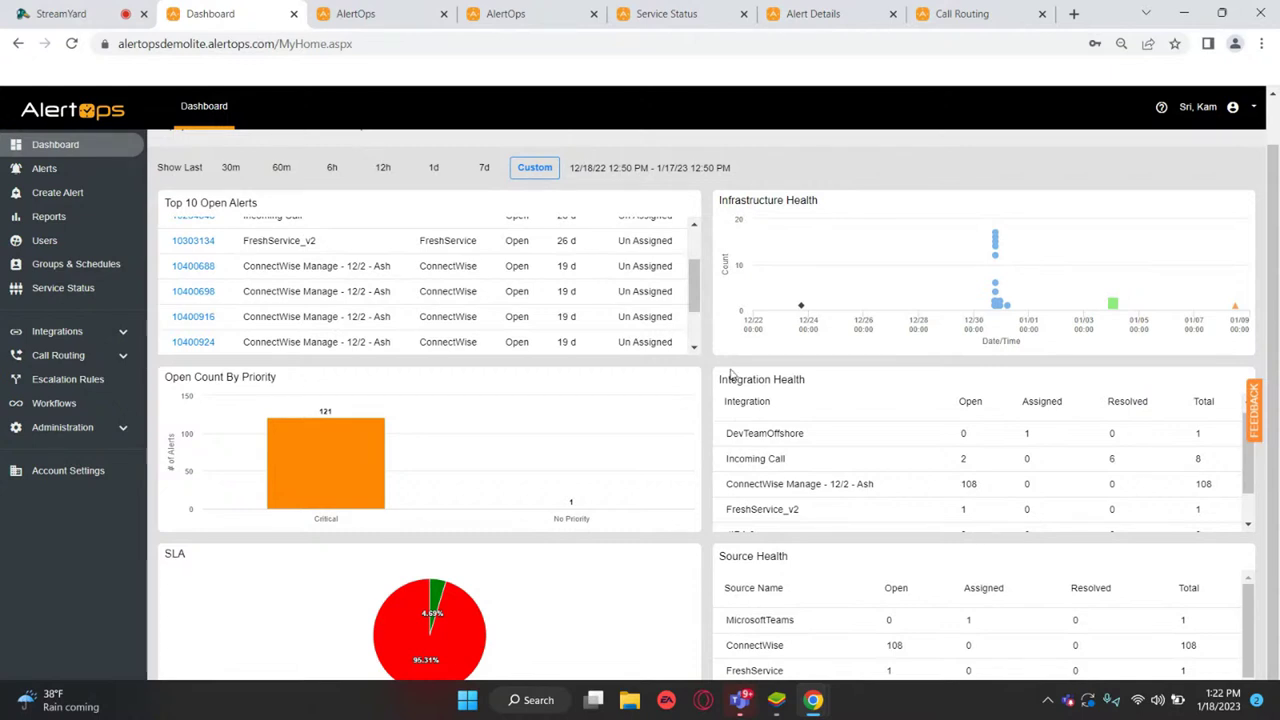
pyautogui.scroll(2, 732, 373)
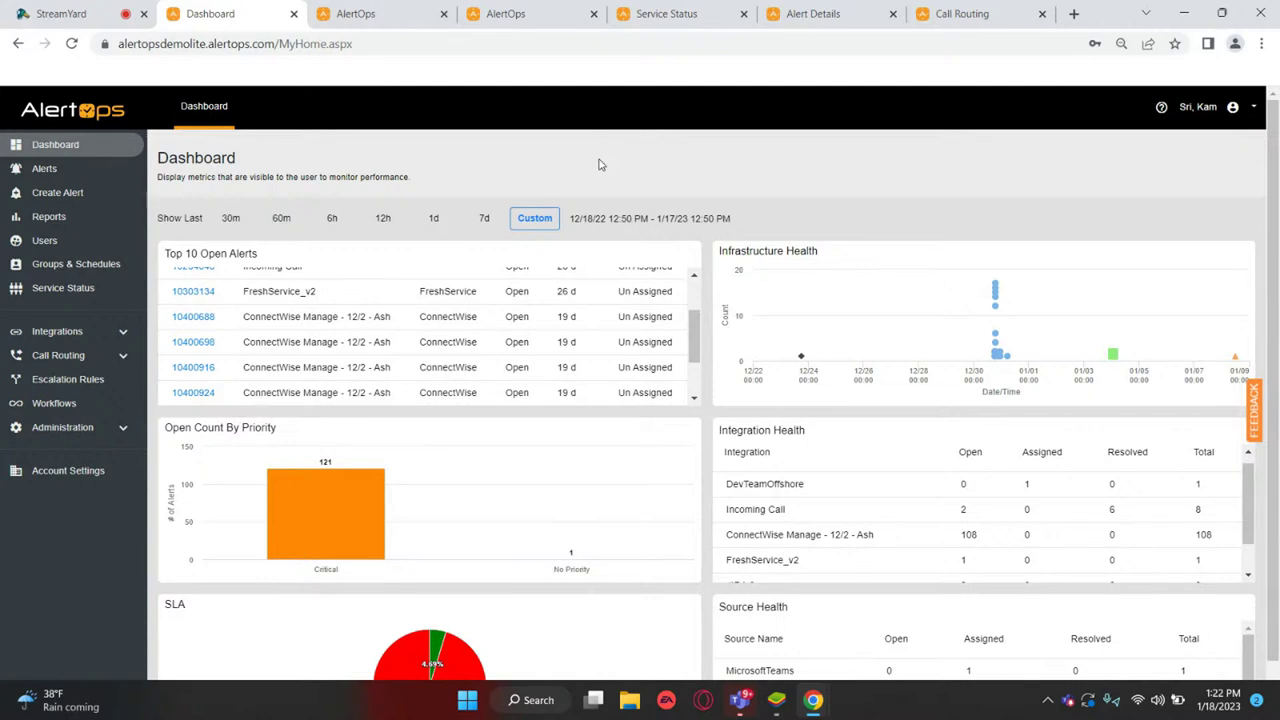
pyautogui.click(374, 12)
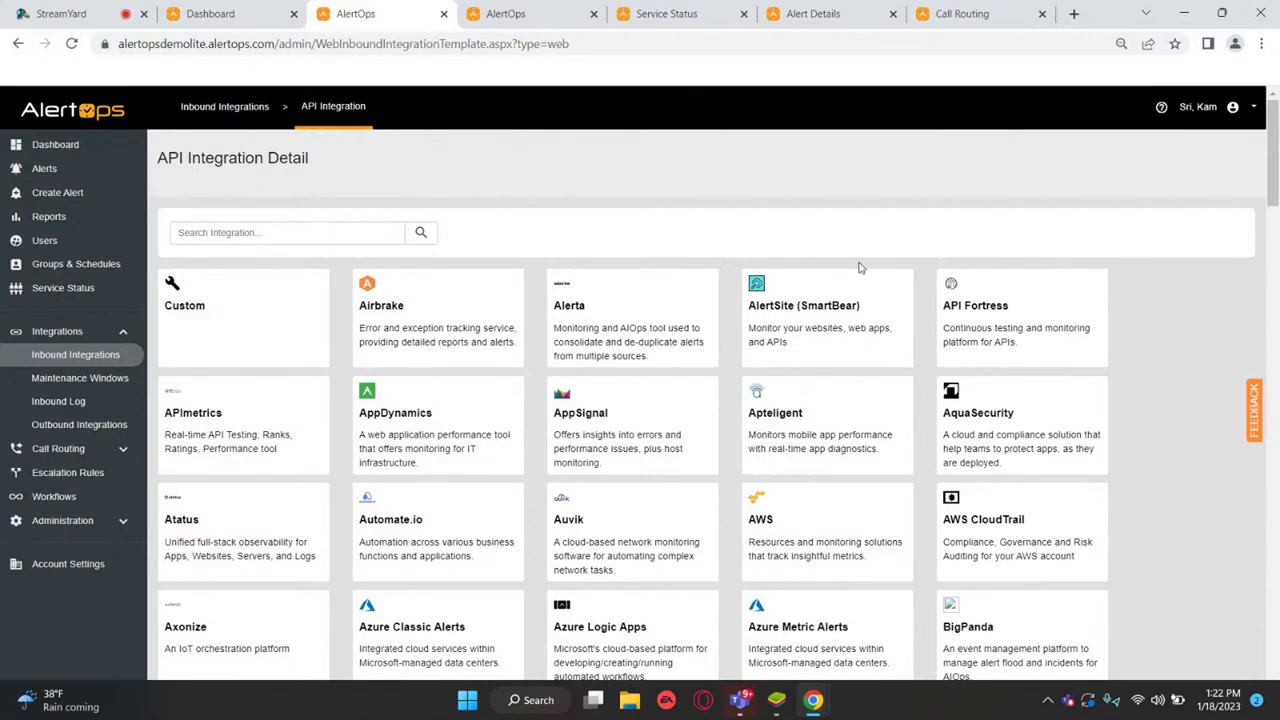
pyautogui.scroll(-7, 858, 266)
pyautogui.scroll(-18, 858, 268)
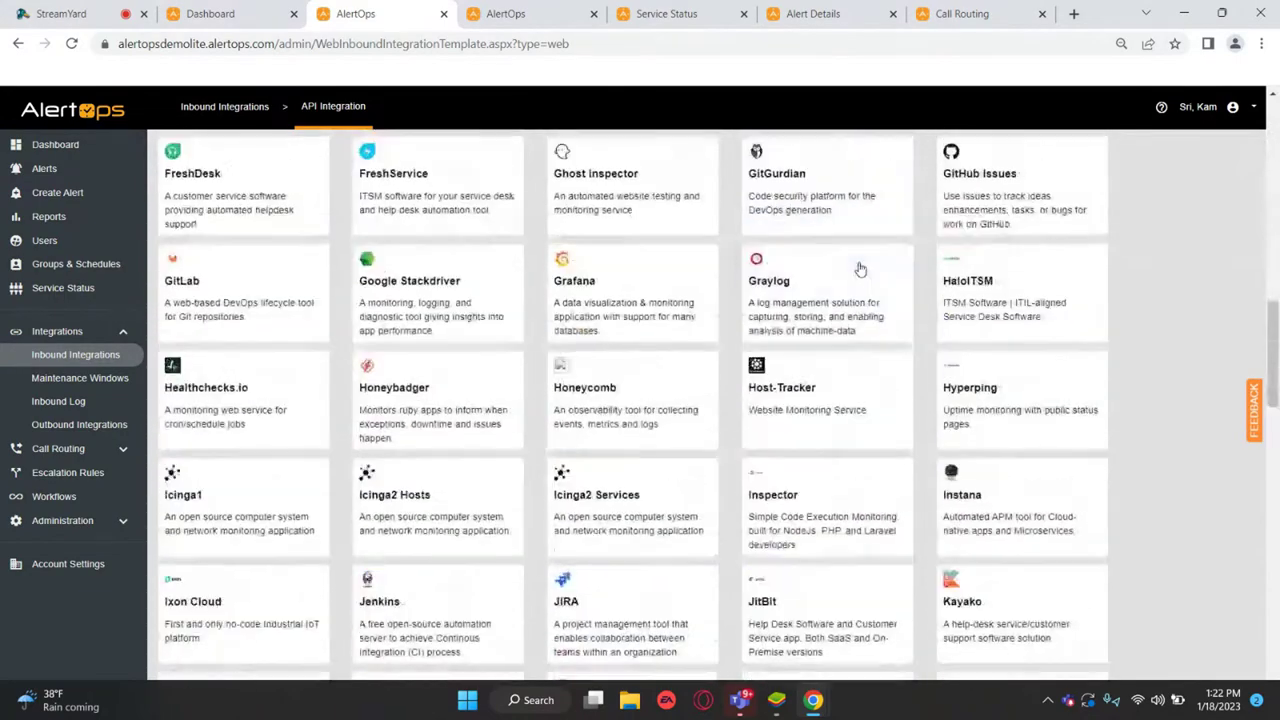
pyautogui.scroll(-2, 858, 268)
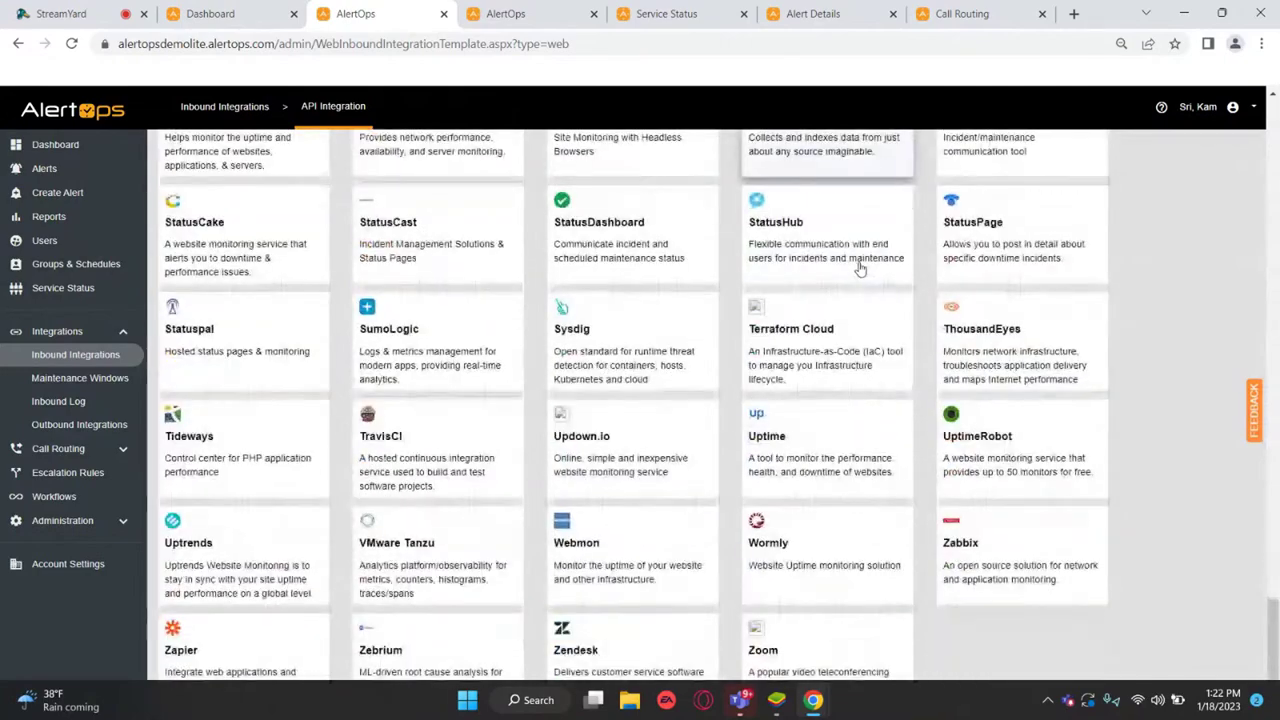
pyautogui.scroll(4, 858, 268)
pyautogui.scroll(20, 858, 268)
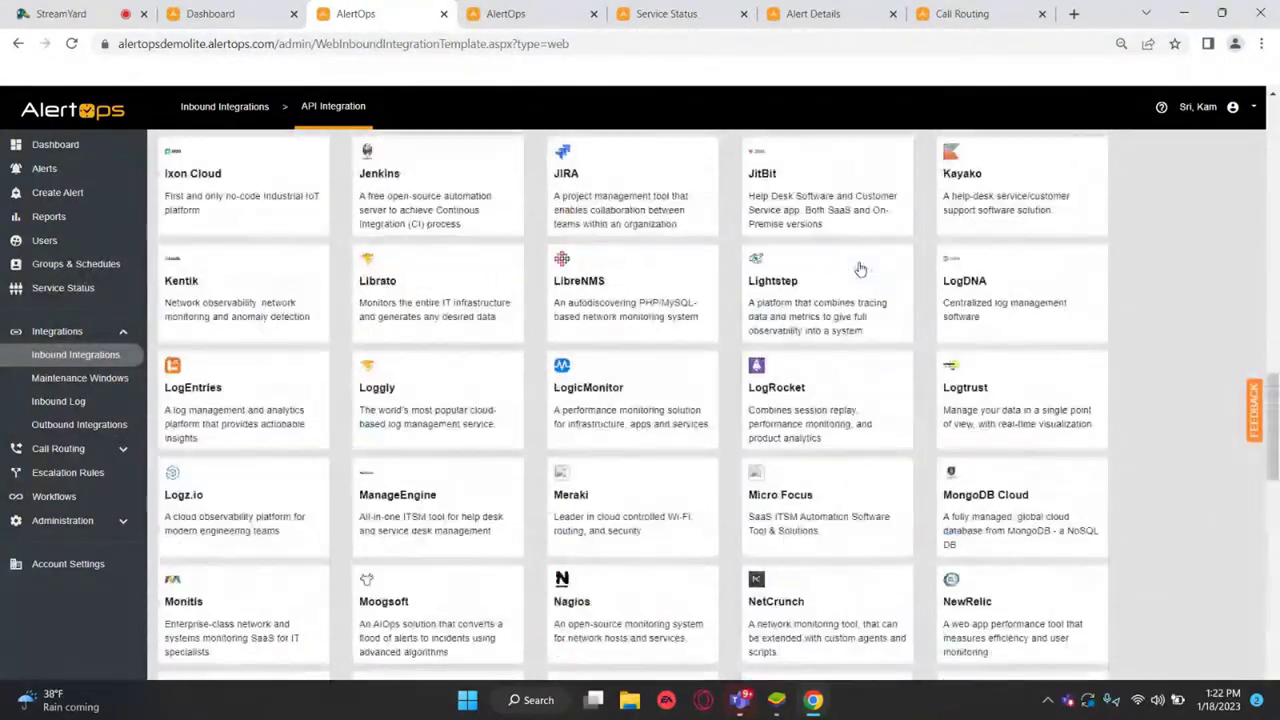
pyautogui.scroll(4, 858, 268)
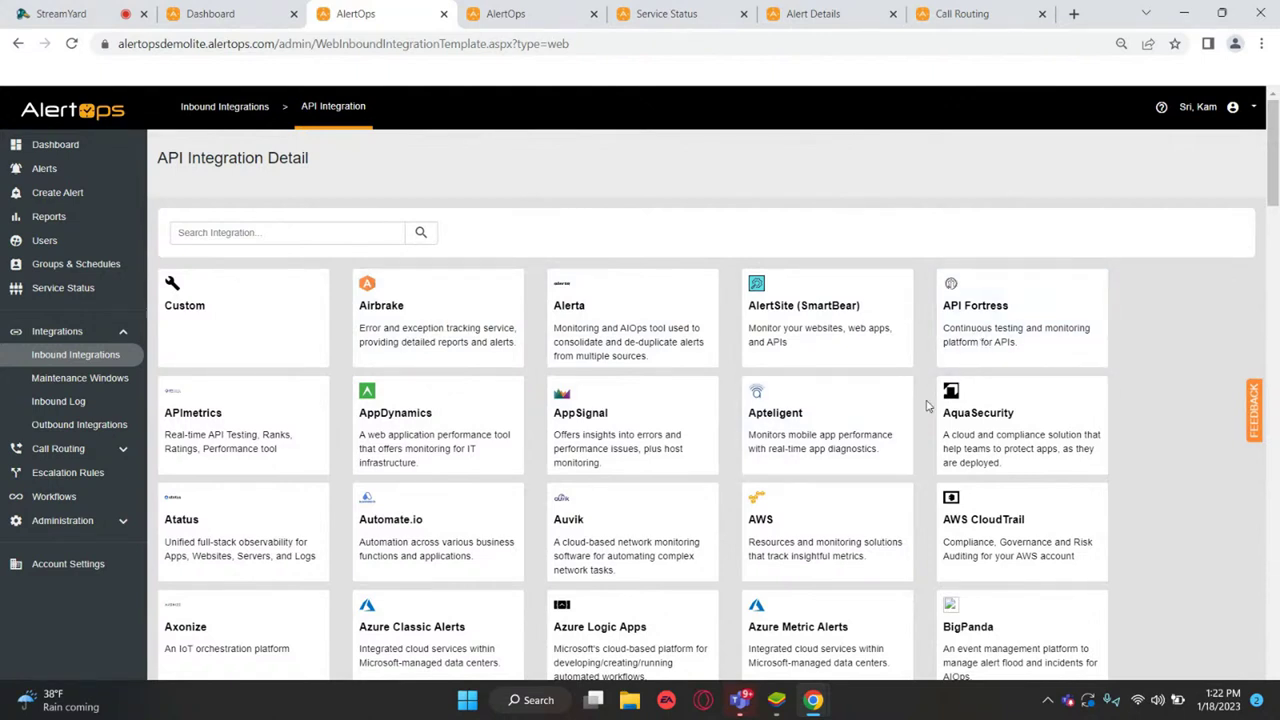
# - Add an Airbrake integration with IE Escalate Demo User Rules and Nakatomi Plaza Team, then save it
pyautogui.click(479, 351)
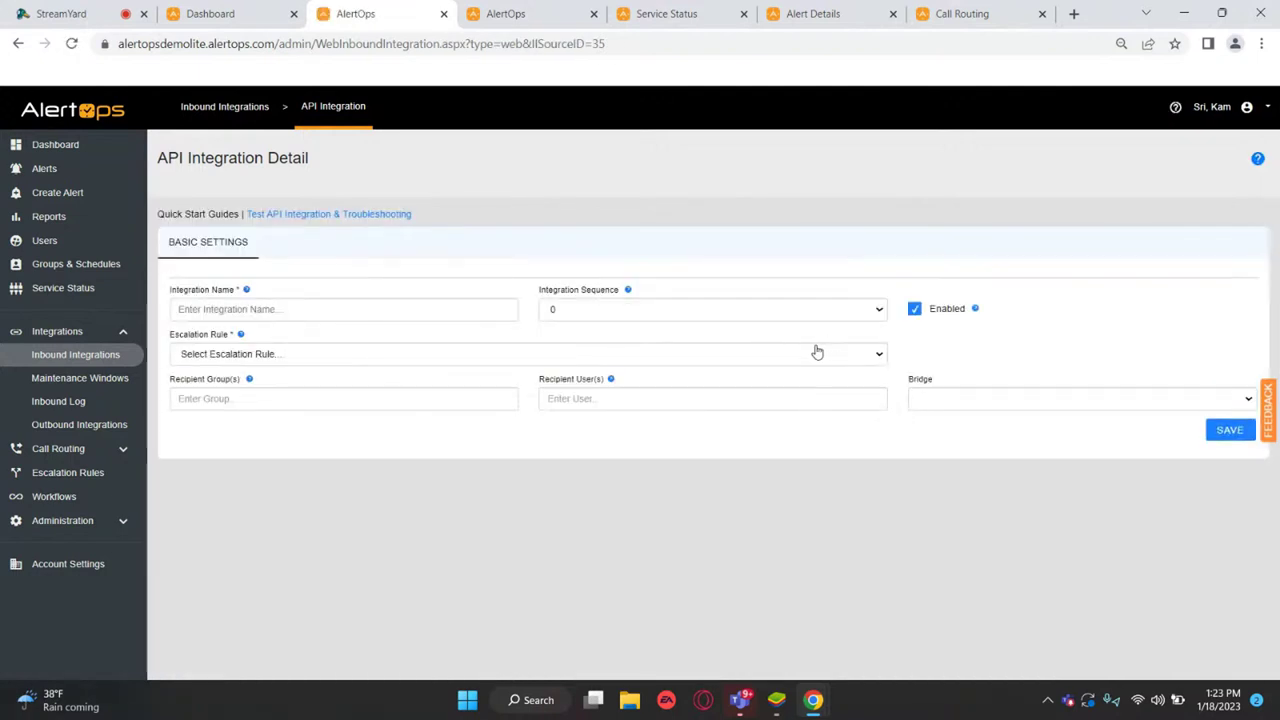
pyautogui.click(798, 365)
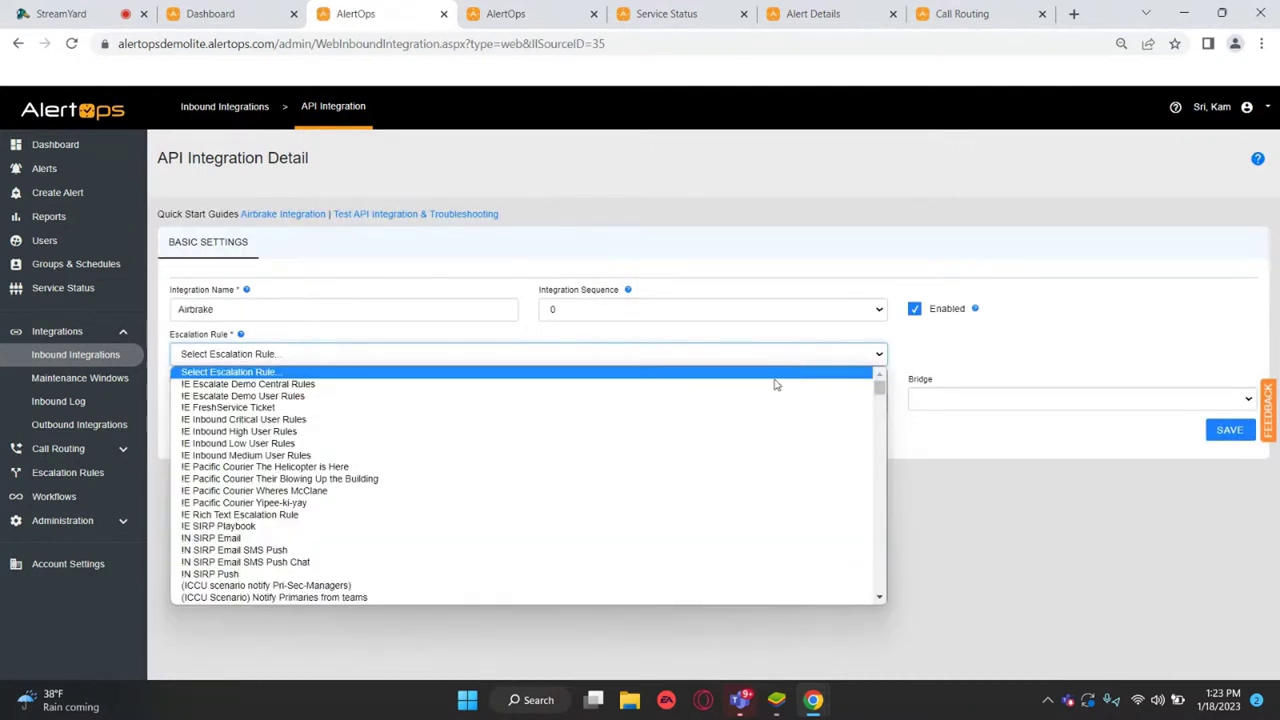
pyautogui.click(760, 397)
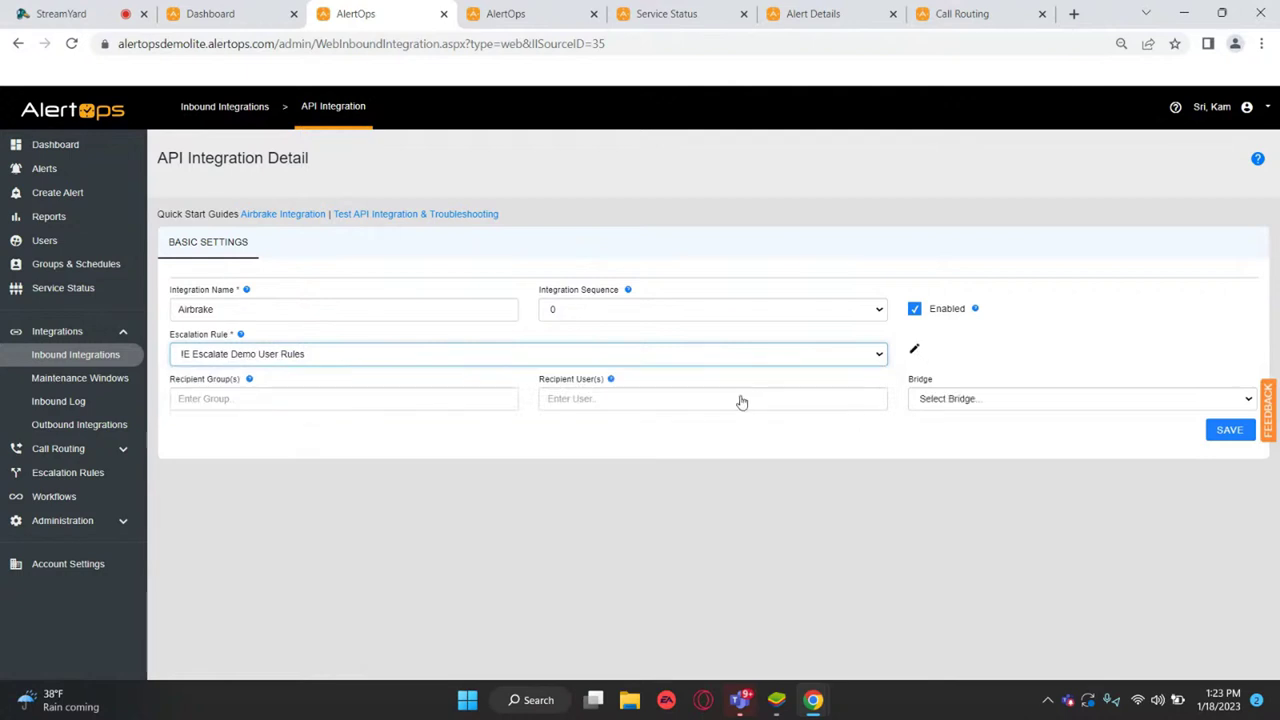
pyautogui.click(203, 393)
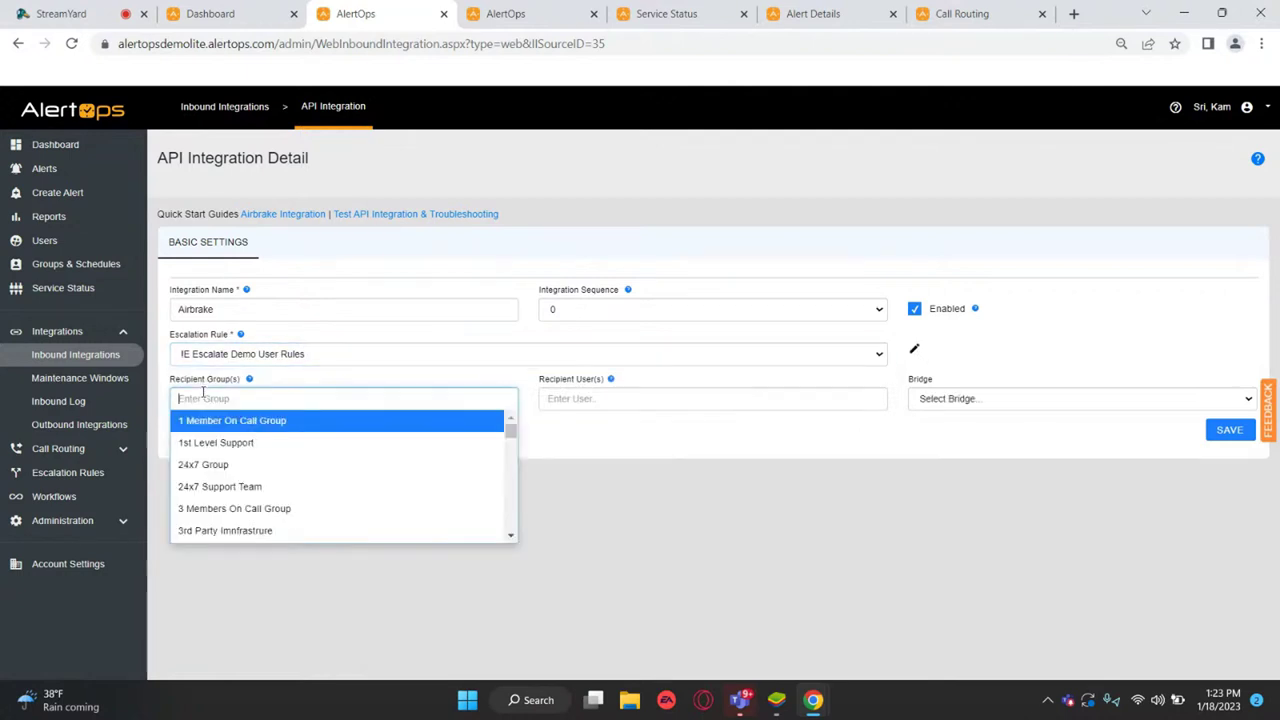
pyautogui.write('nak')
pyautogui.press('Return')
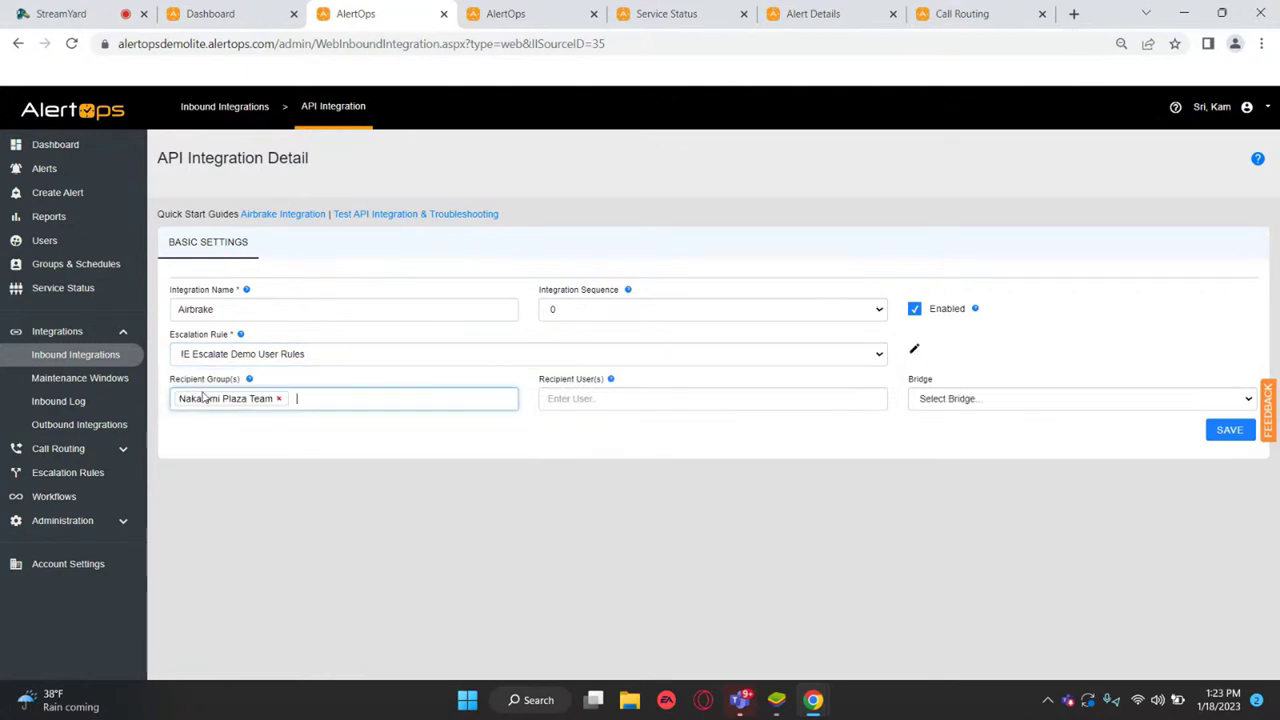
pyautogui.click(1222, 433)
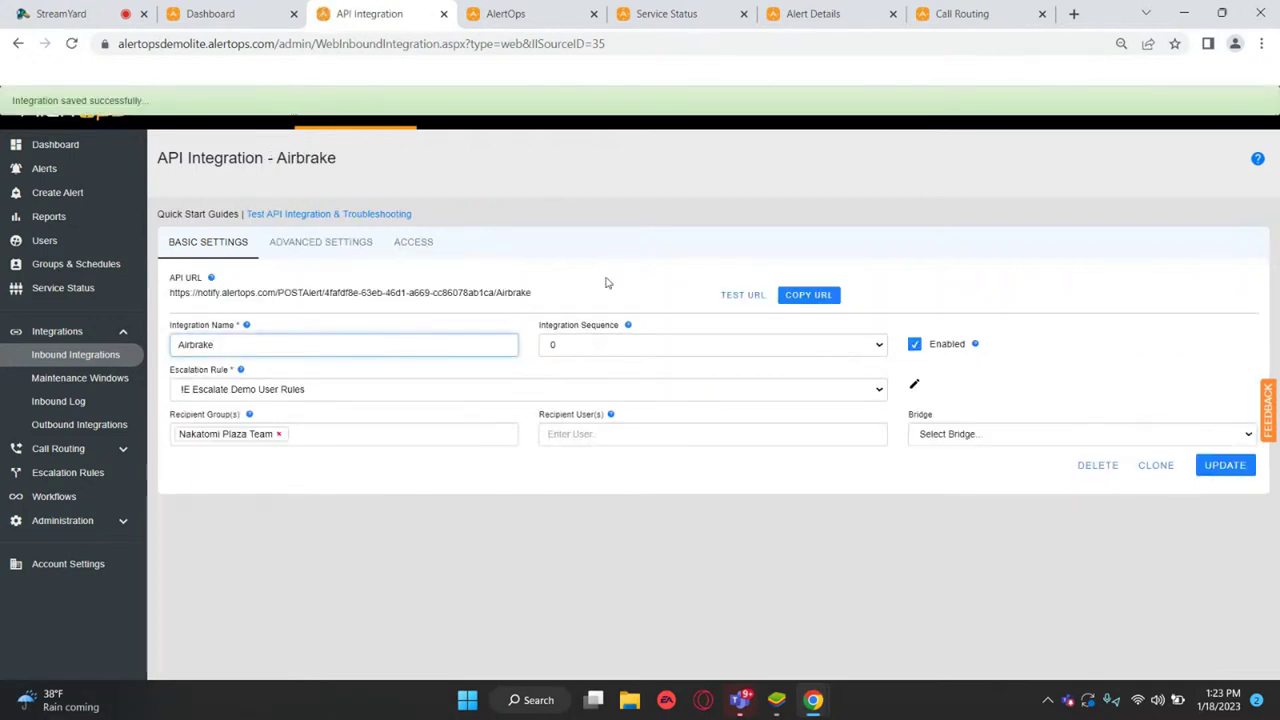
# - Copy the Airbrake API URL, highlight the Airbrake title, and switch to Advanced Settings
pyautogui.click(786, 297)
pyautogui.click(786, 297)
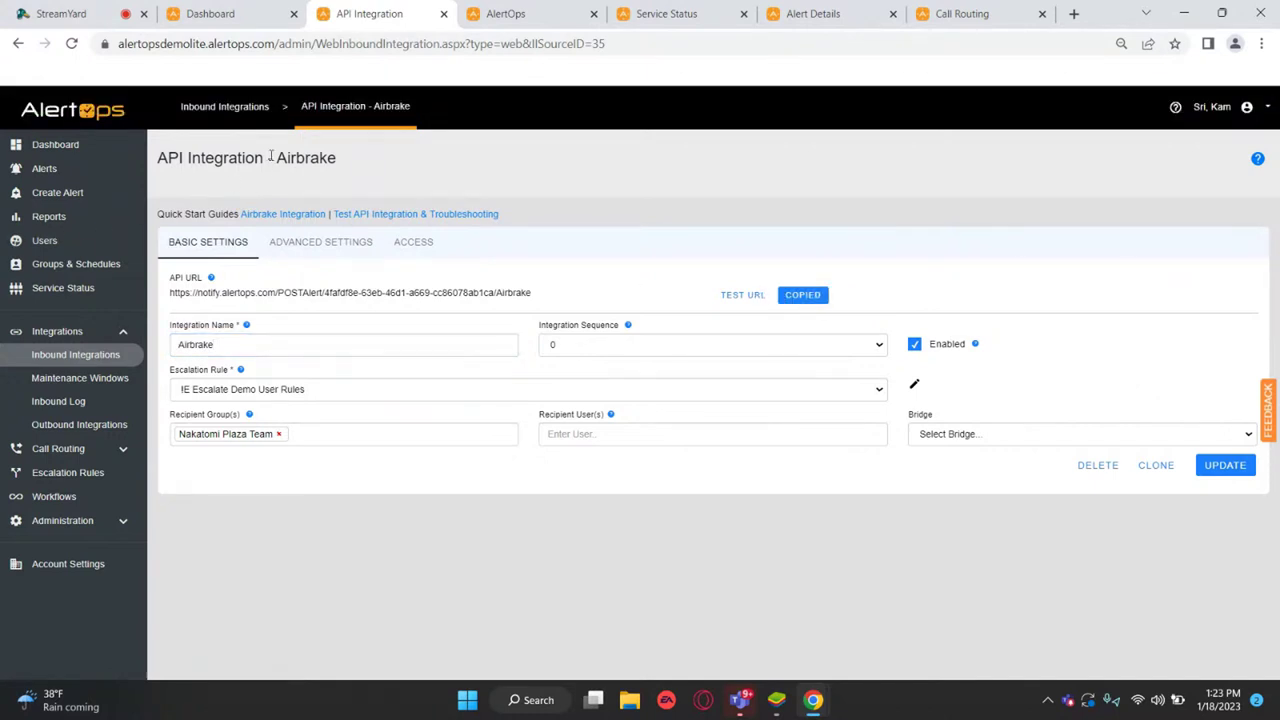
pyautogui.moveTo(272, 158); pyautogui.dragTo(450, 163)
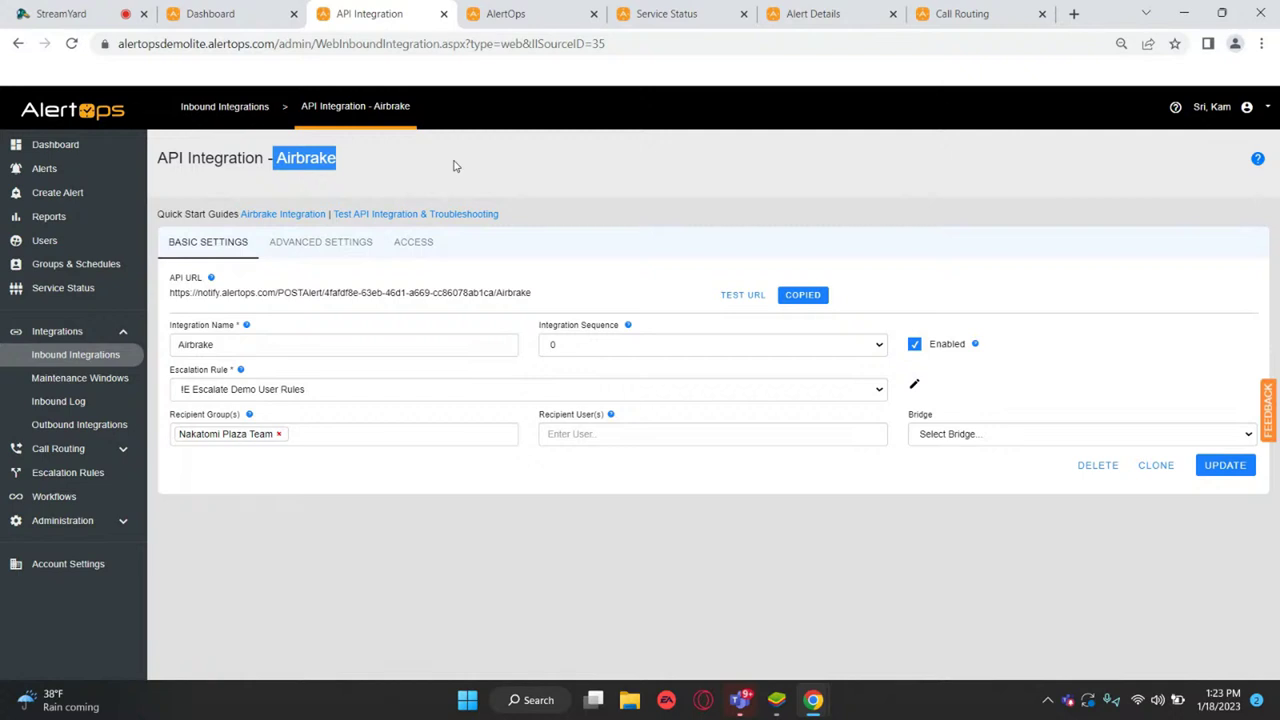
pyautogui.click(351, 245)
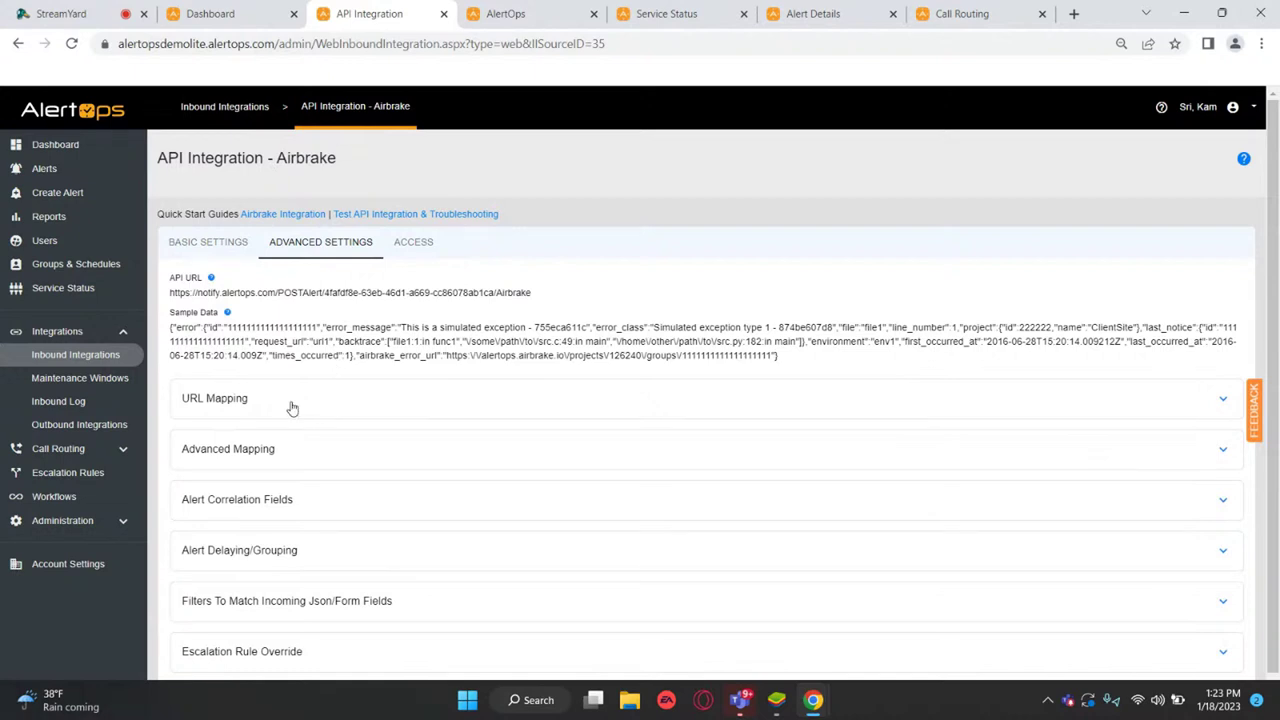
# - Review the Airbrake advanced settings, briefly return to basic settings, then reopen Advanced Settings
pyautogui.scroll(-1, 292, 408)
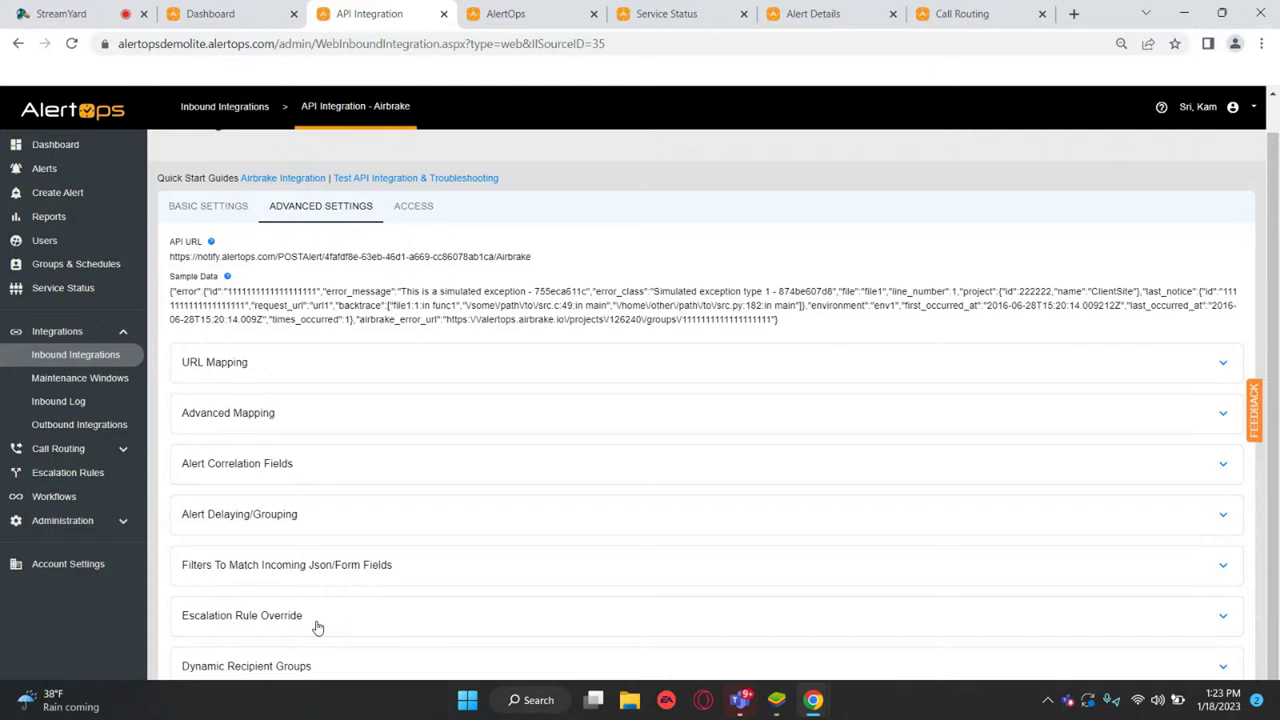
pyautogui.scroll(1, 317, 627)
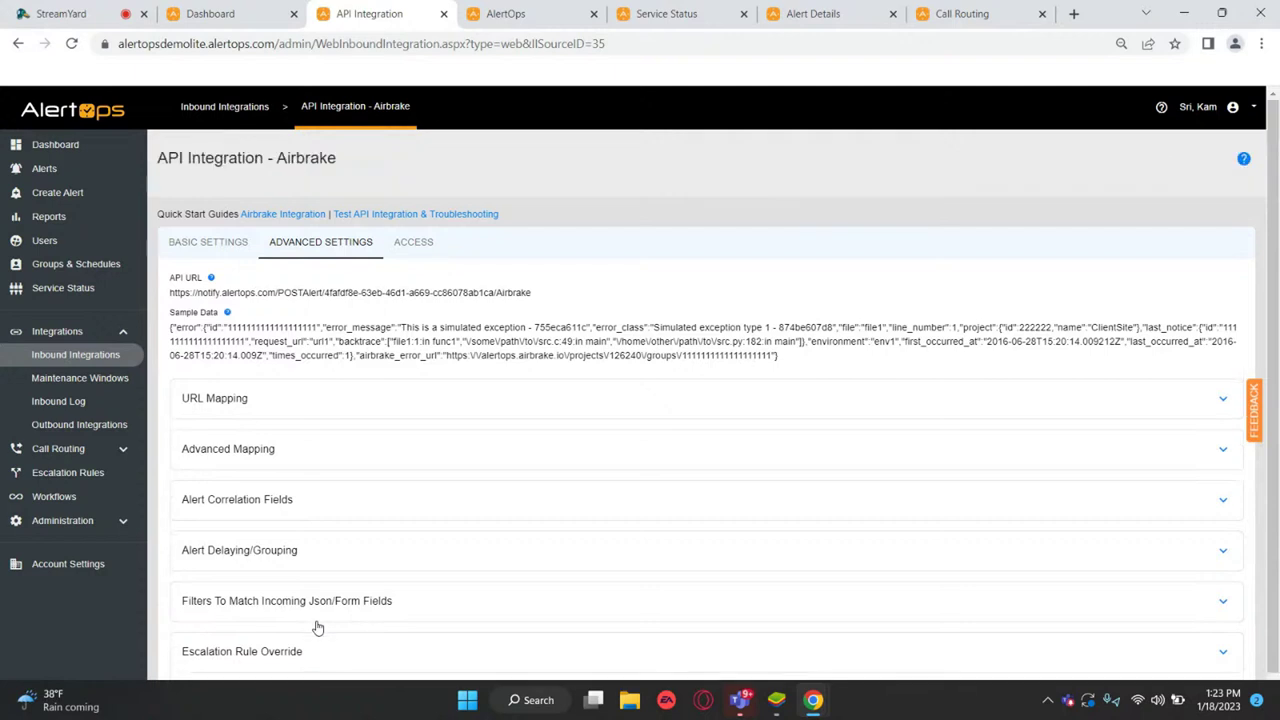
pyautogui.click(207, 248)
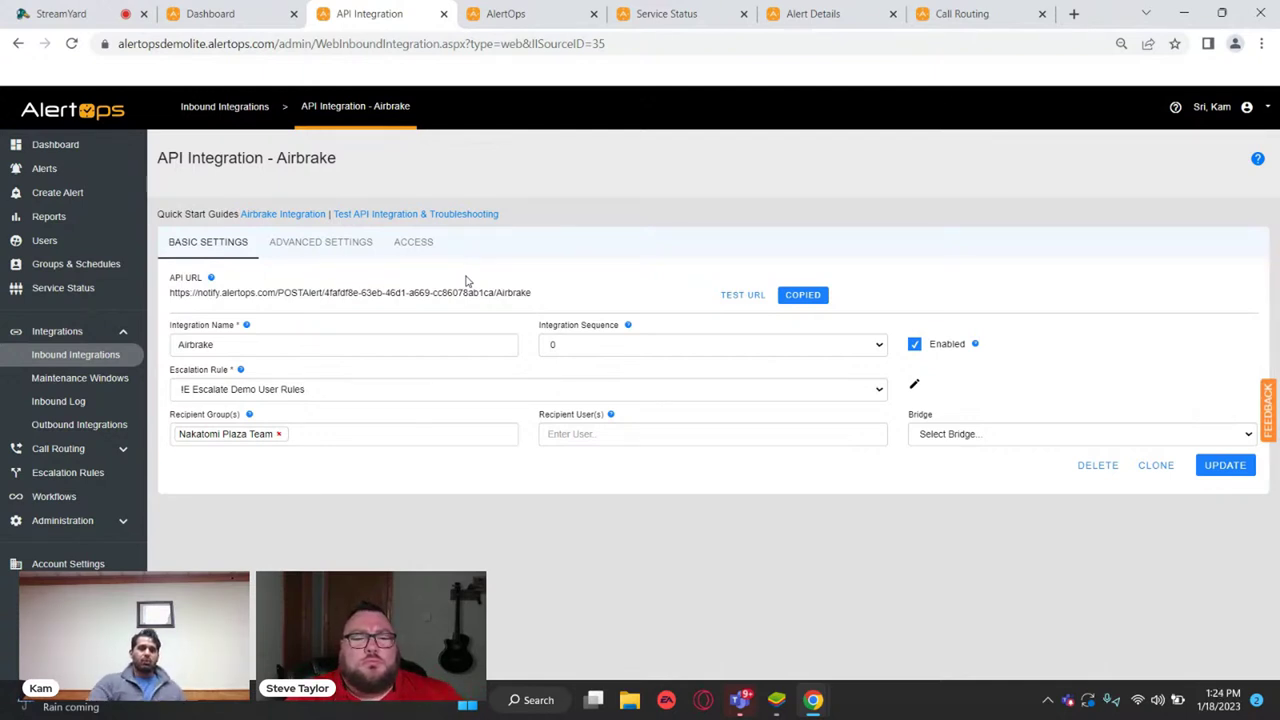
pyautogui.click(284, 250)
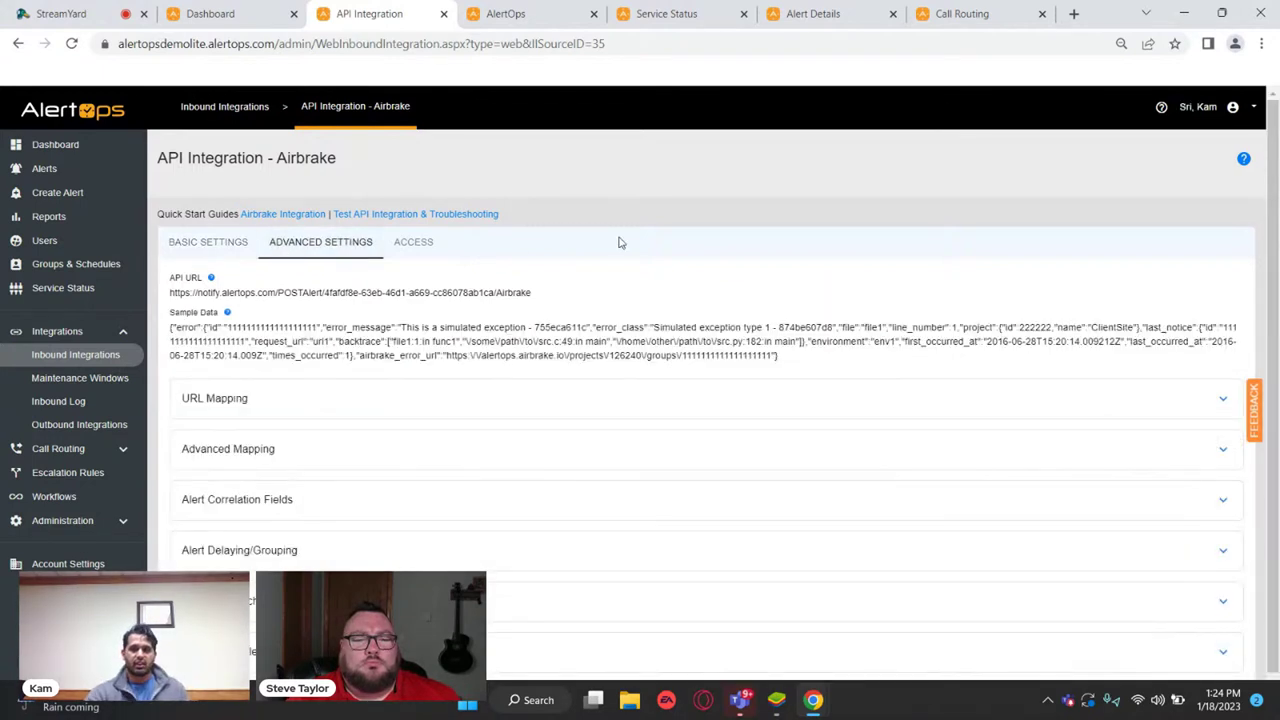
pyautogui.scroll(-1, 619, 242)
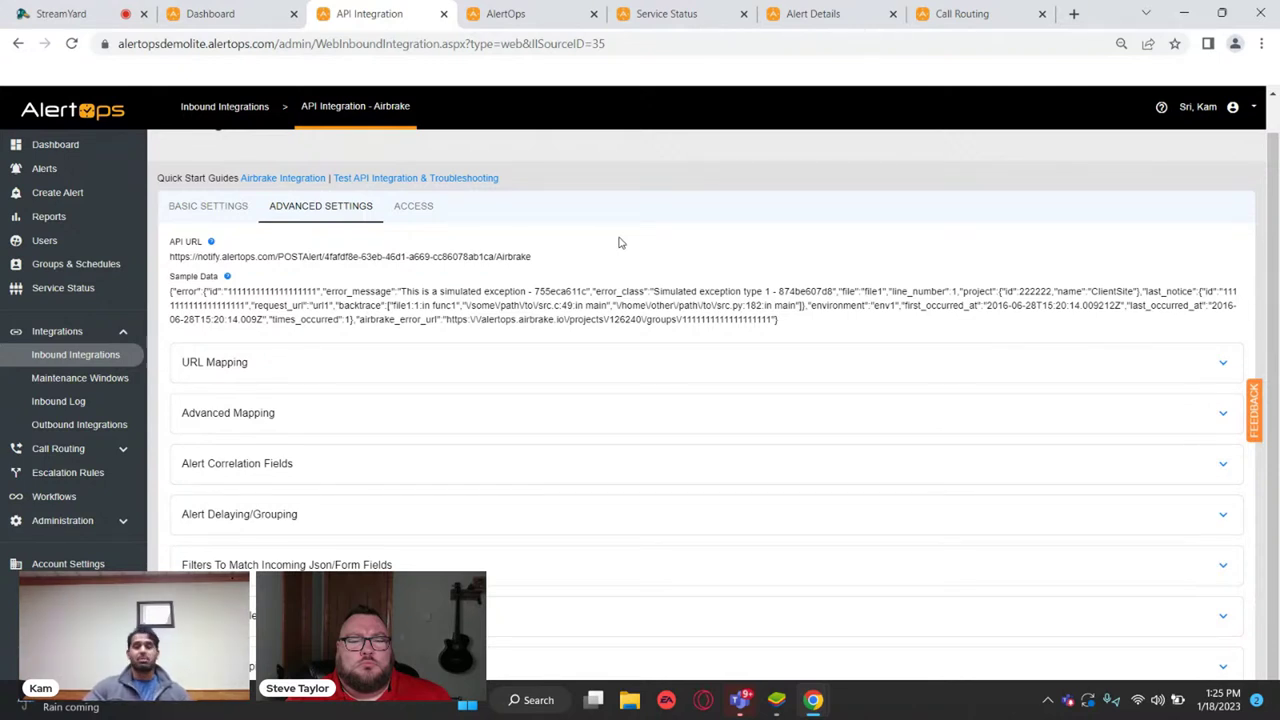
# - Expand Escalation Rule Override, enable Based On Source Data, and add a new override row
pyautogui.click(400, 615)
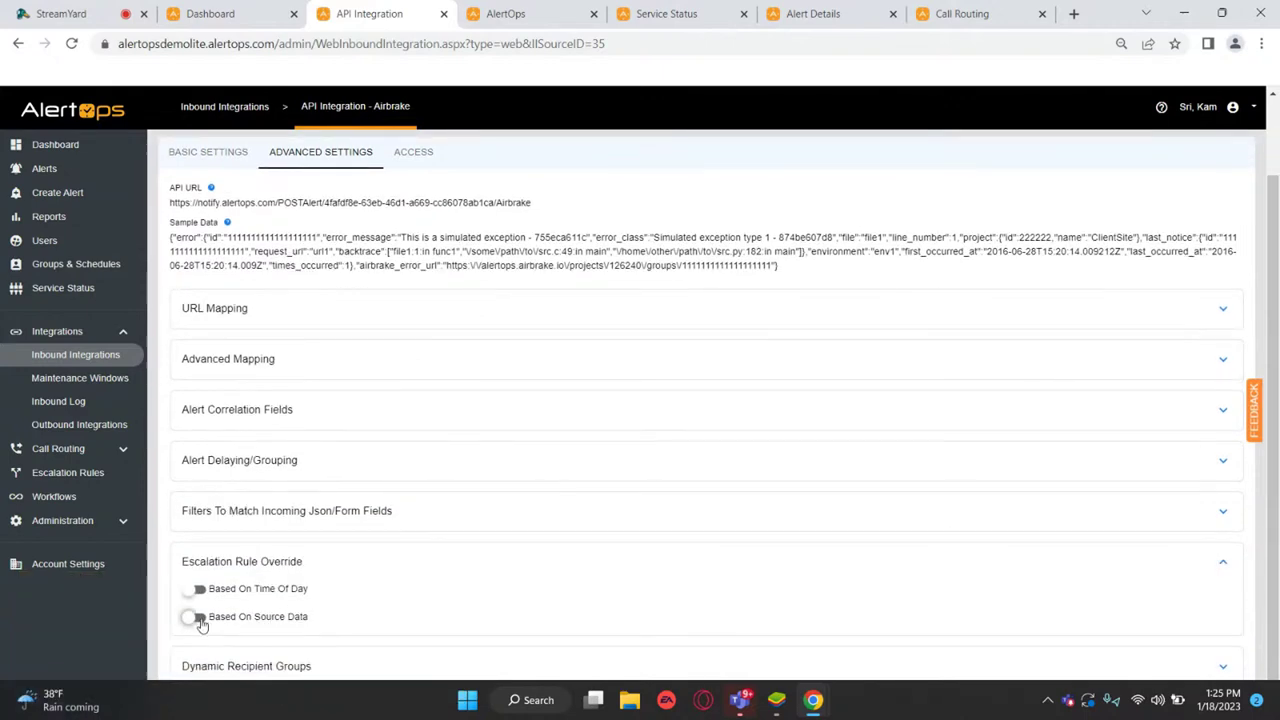
pyautogui.click(195, 617)
pyautogui.scroll(-1, 523, 589)
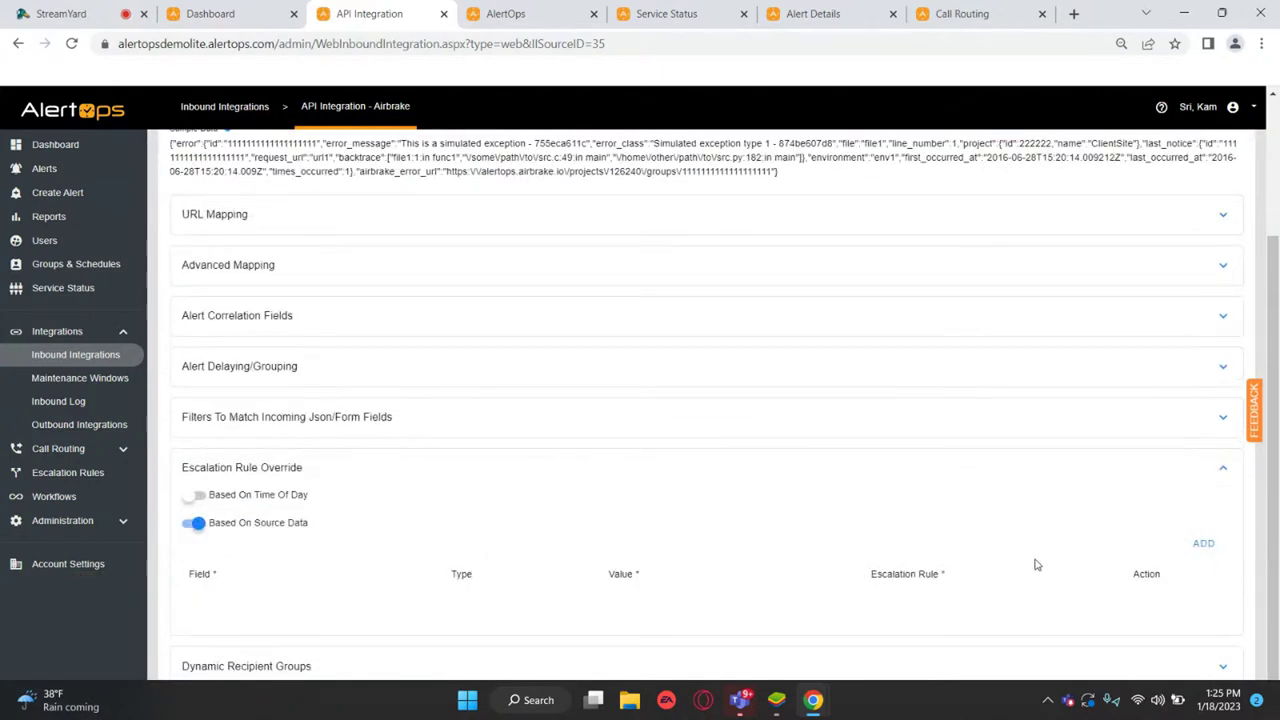
pyautogui.click(1203, 543)
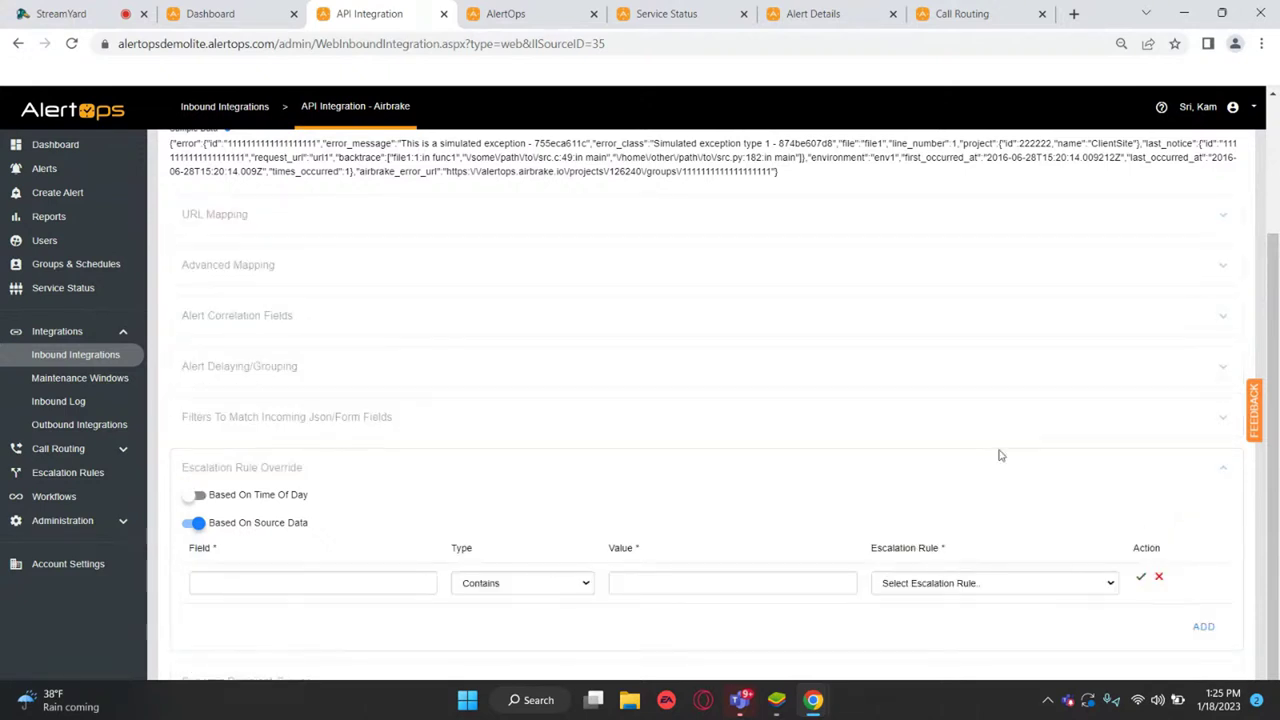
pyautogui.scroll(1, 867, 420)
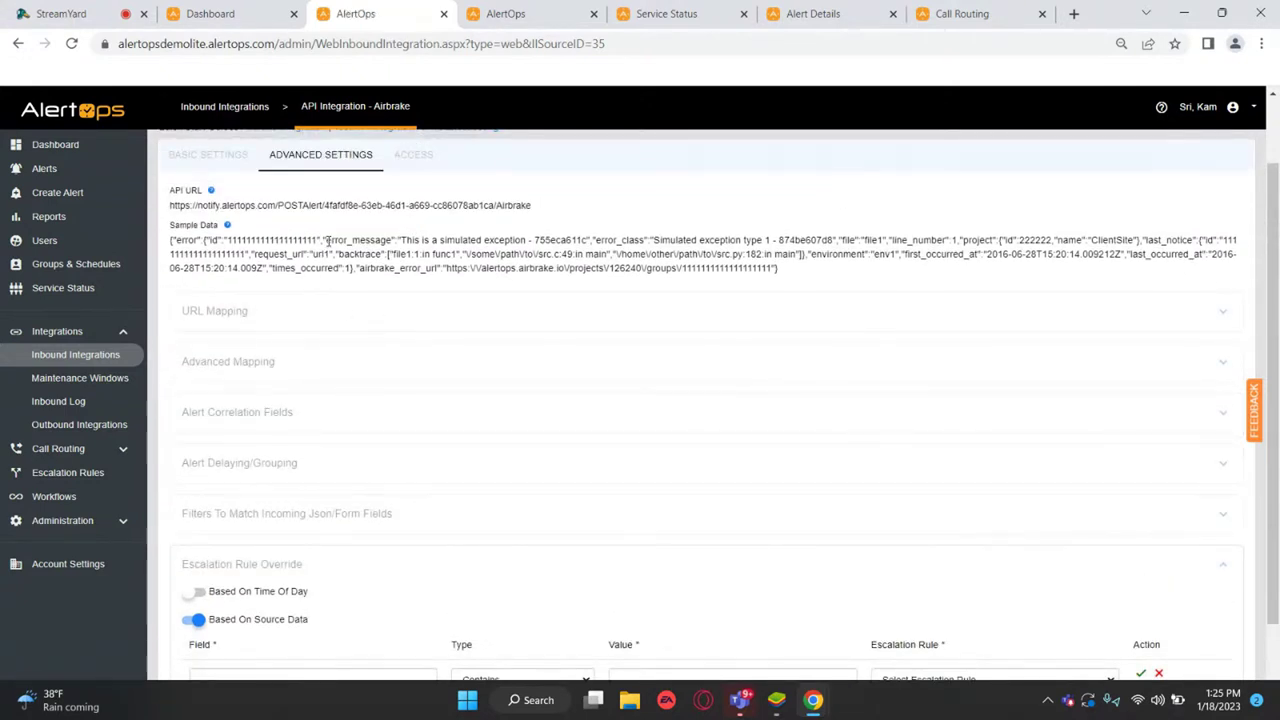
pyautogui.scroll(-1, 486, 243)
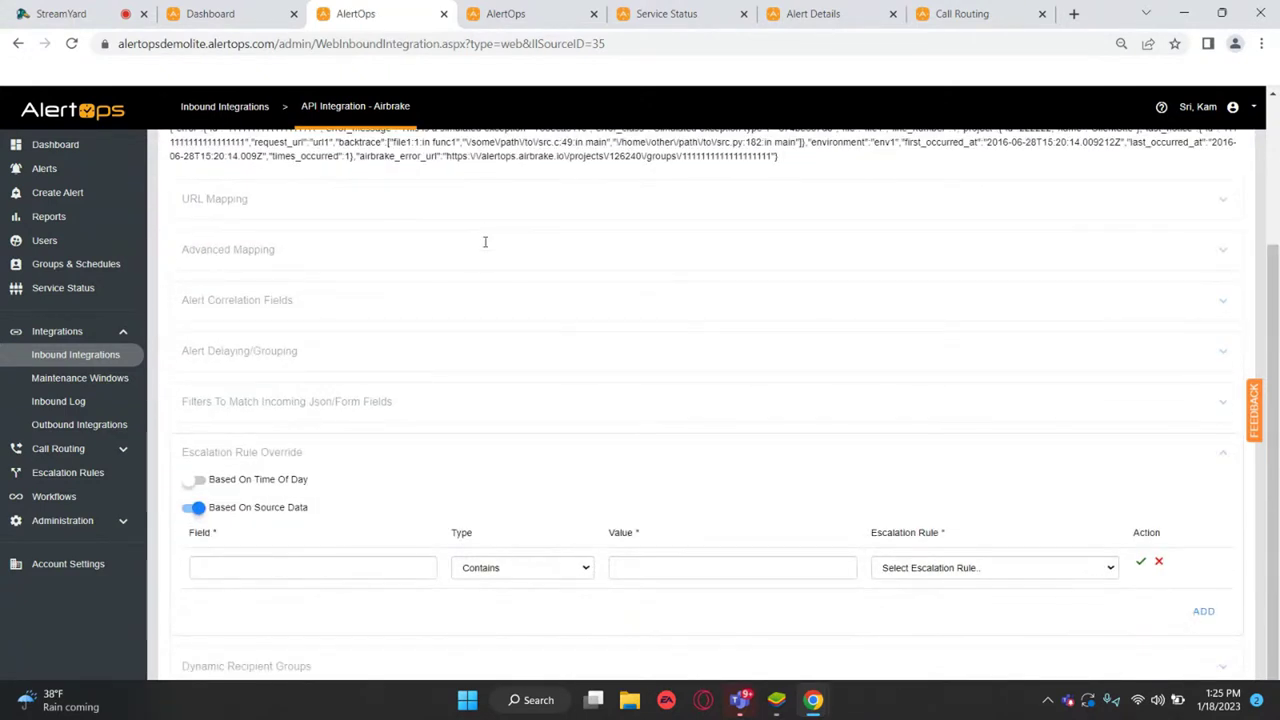
# - Fill the override row with error_message, MatchesRegex and IE Inbound Critical User Rules, then delete it
pyautogui.click(351, 575)
pyautogui.write('erro')
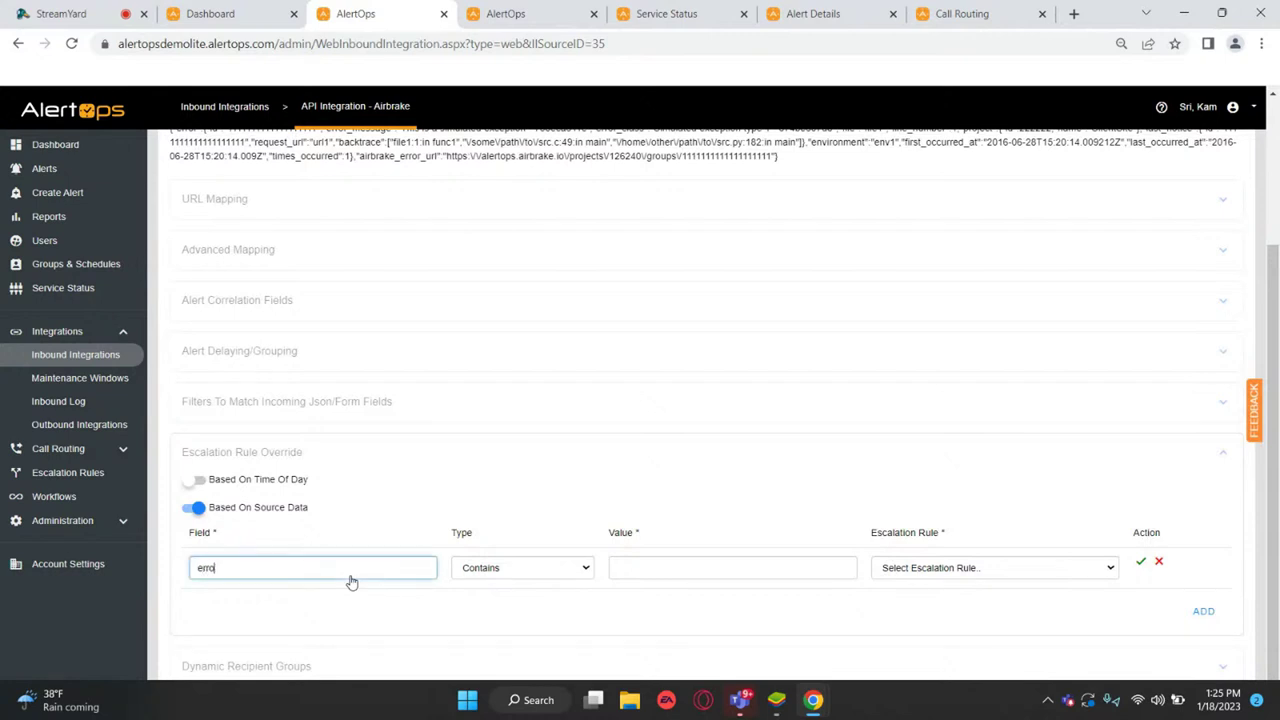
pyautogui.write('r_message')
pyautogui.click(542, 565)
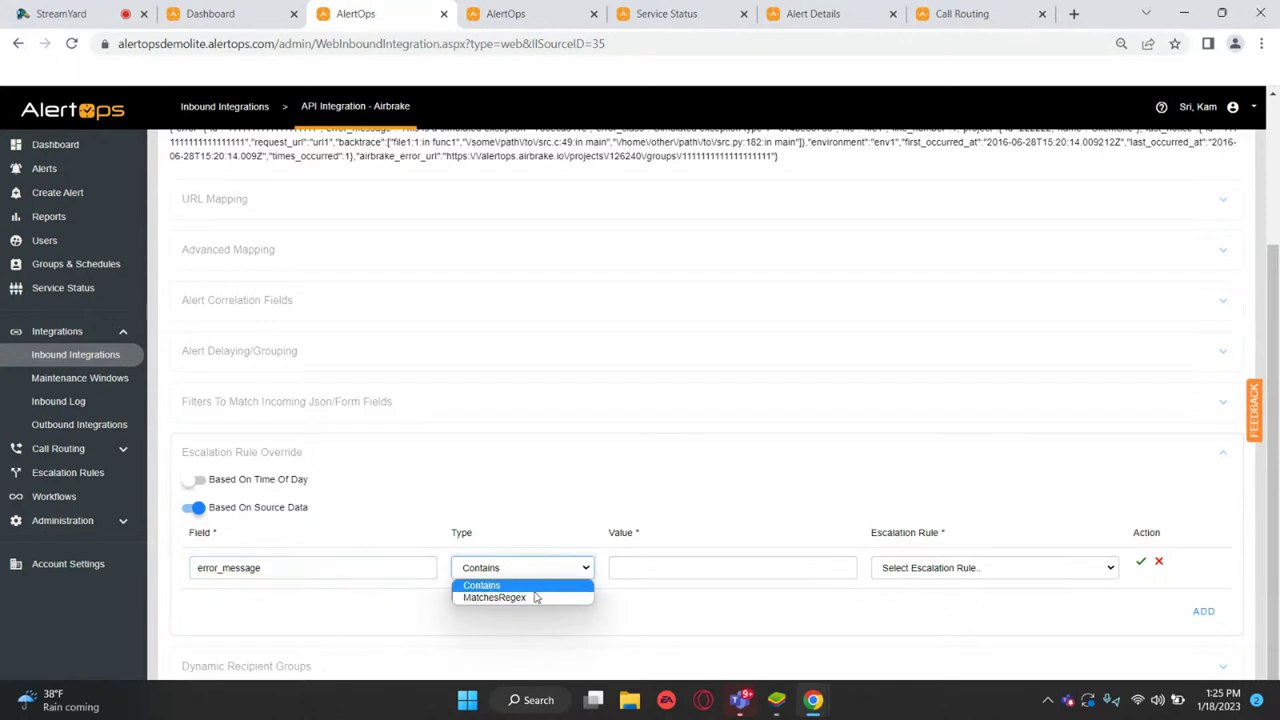
pyautogui.click(534, 601)
pyautogui.click(1036, 568)
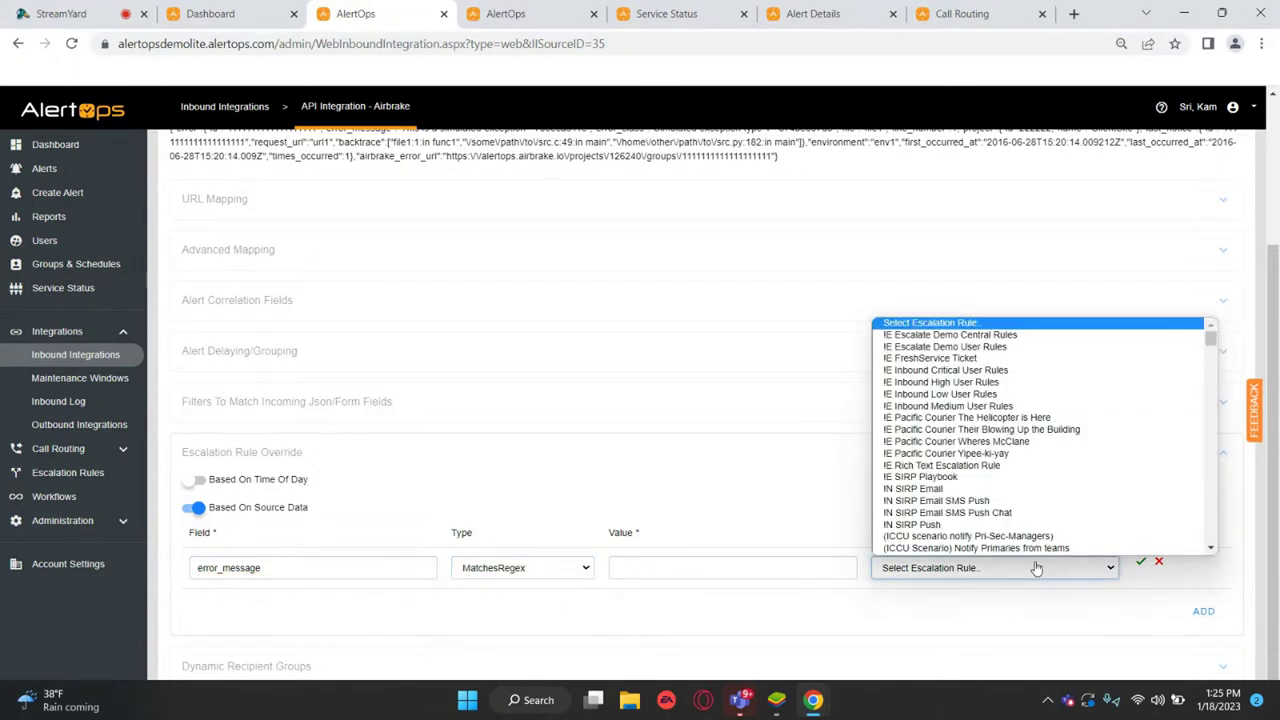
pyautogui.scroll(-1, 975, 330)
pyautogui.click(975, 348)
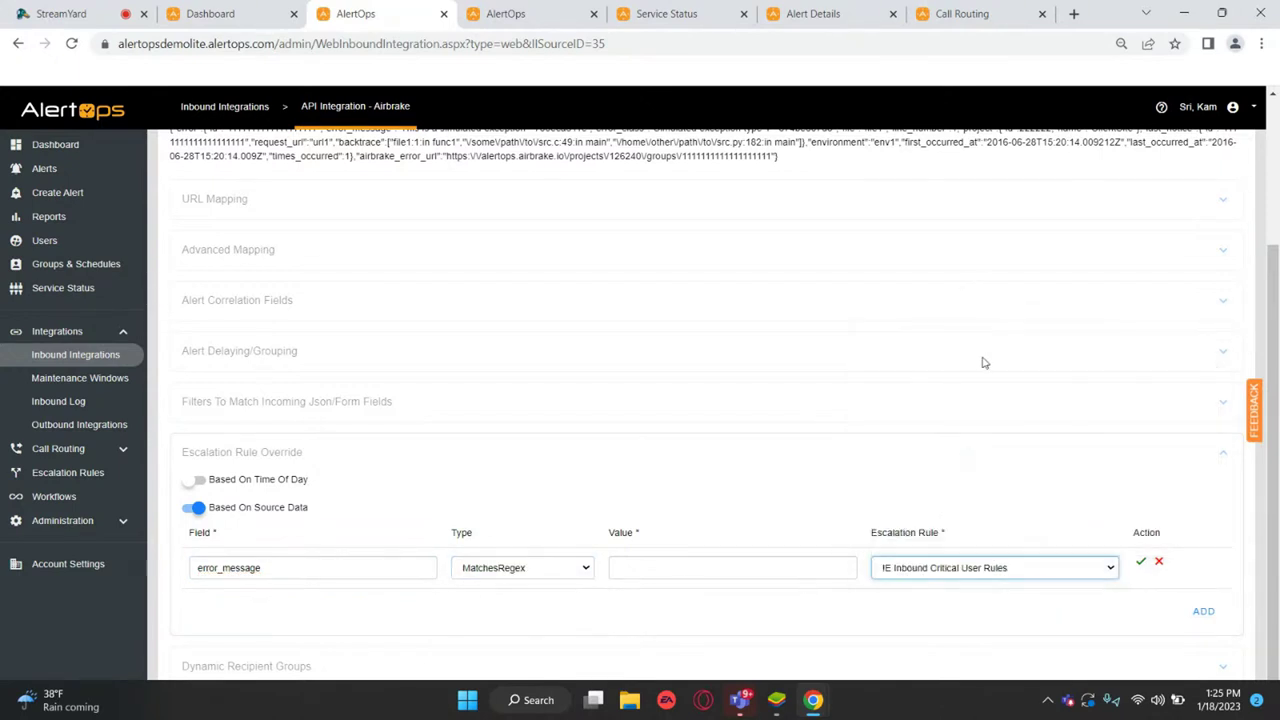
pyautogui.click(1156, 565)
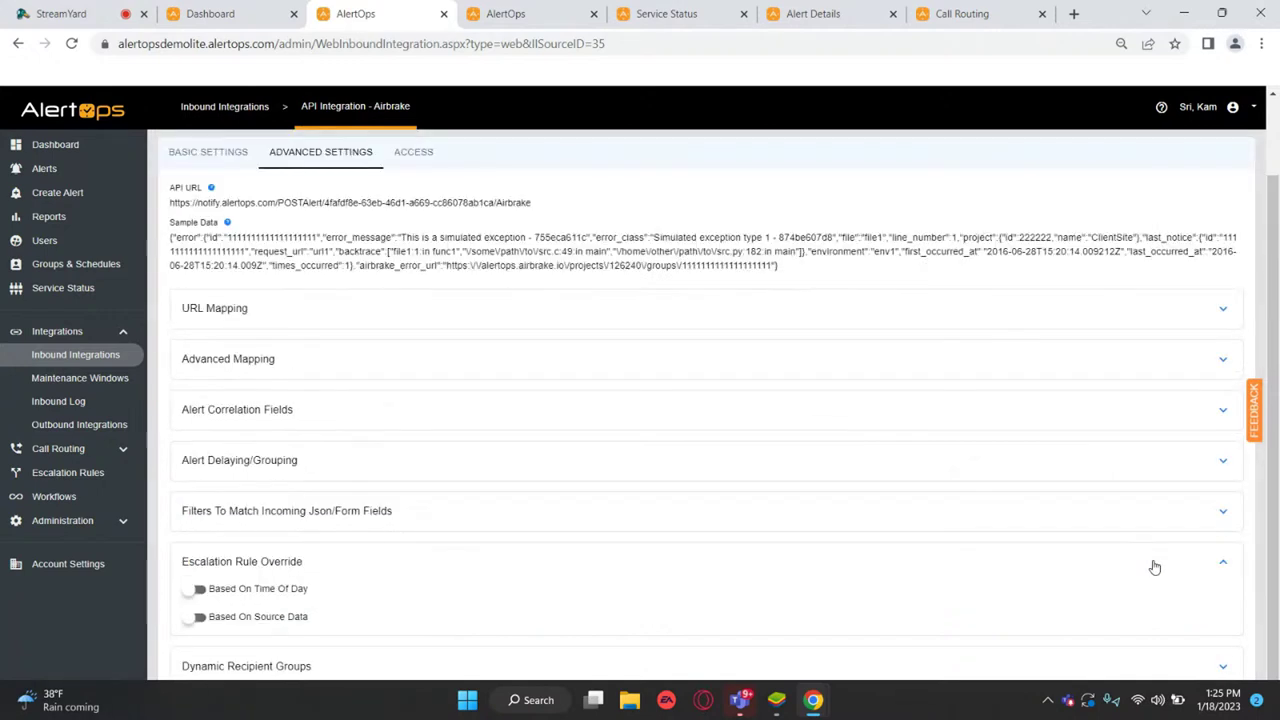
# - Expand Dynamic Recipient Groups, add a trial row with Contains match type, then remove it
pyautogui.click(310, 668)
pyautogui.scroll(-1, 339, 577)
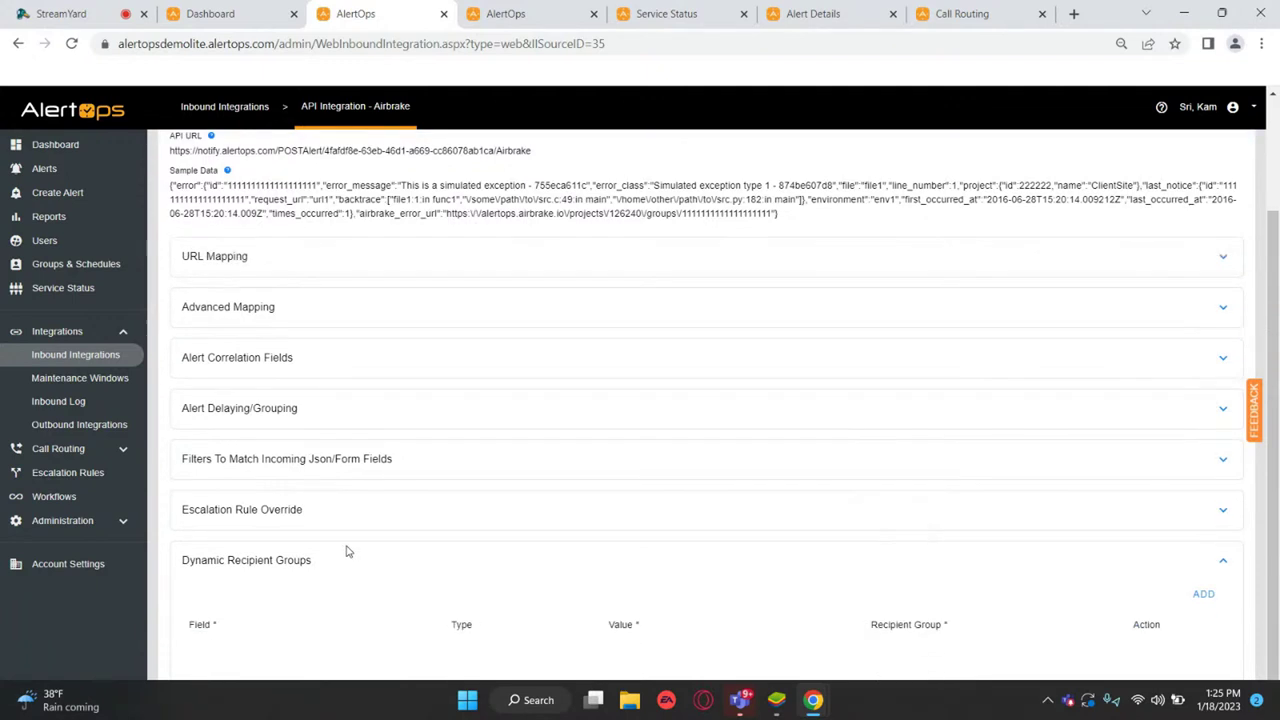
pyautogui.click(1201, 595)
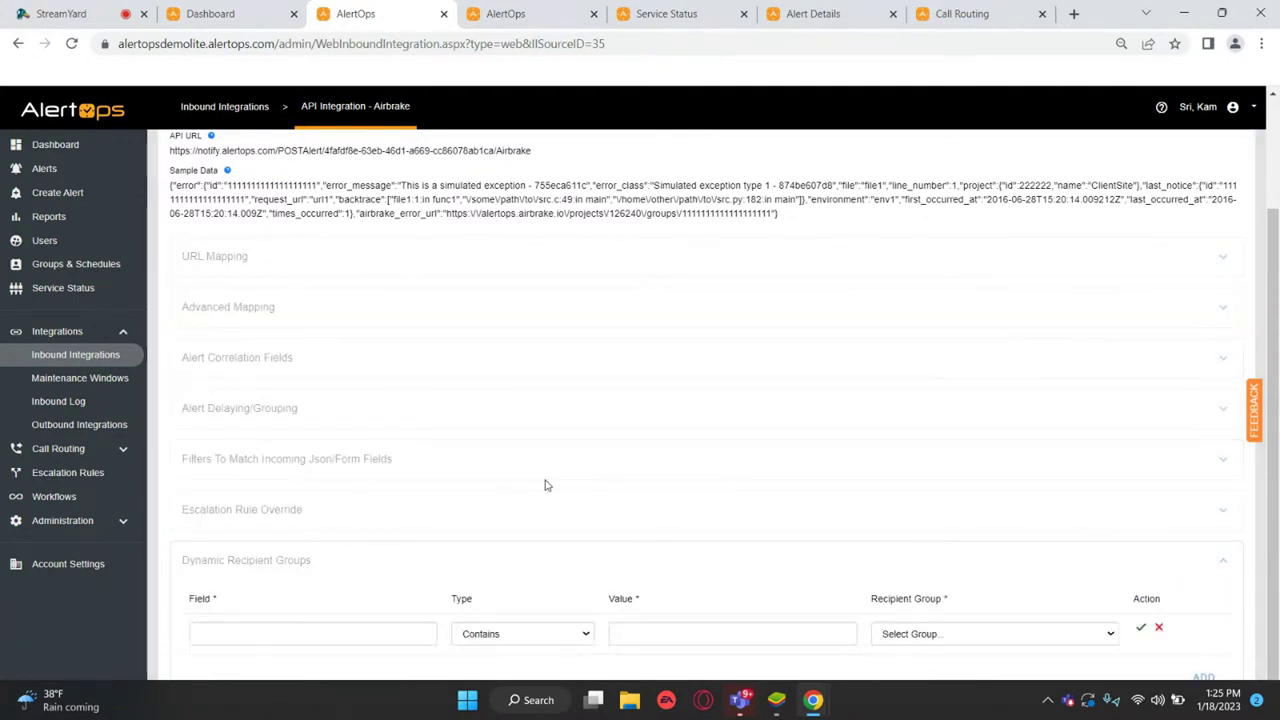
pyautogui.click(258, 624)
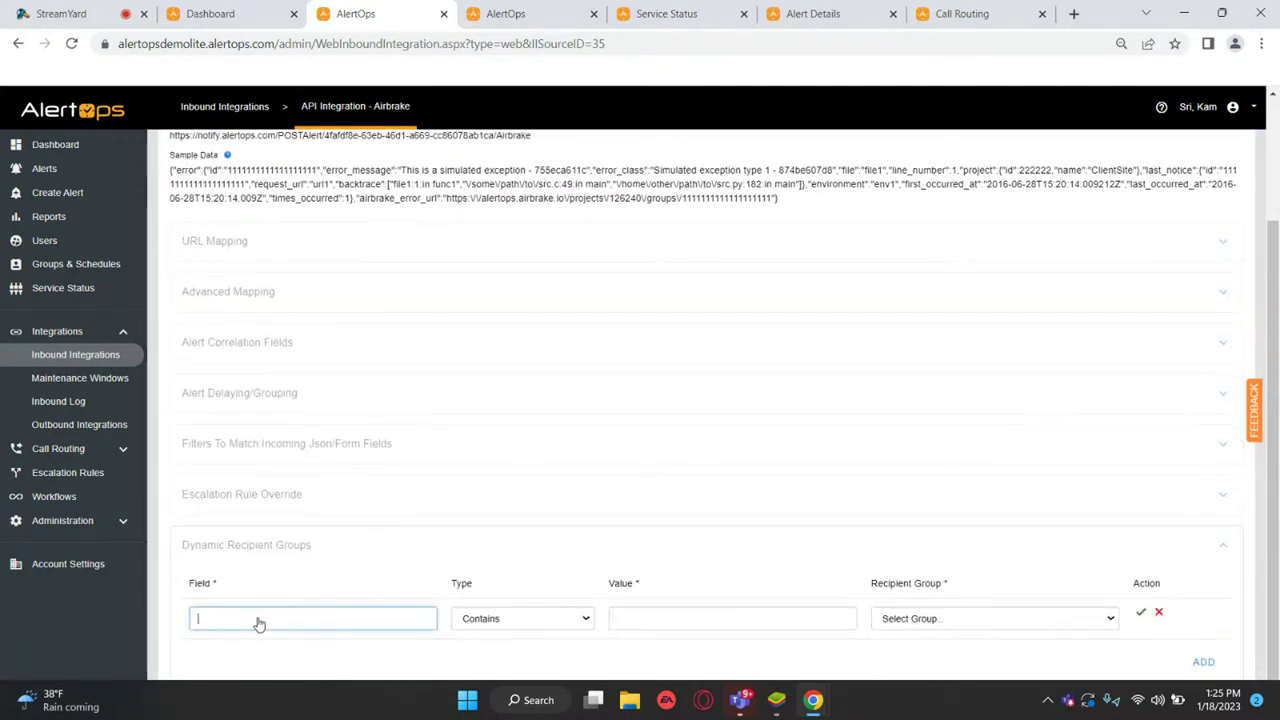
pyautogui.click(507, 622)
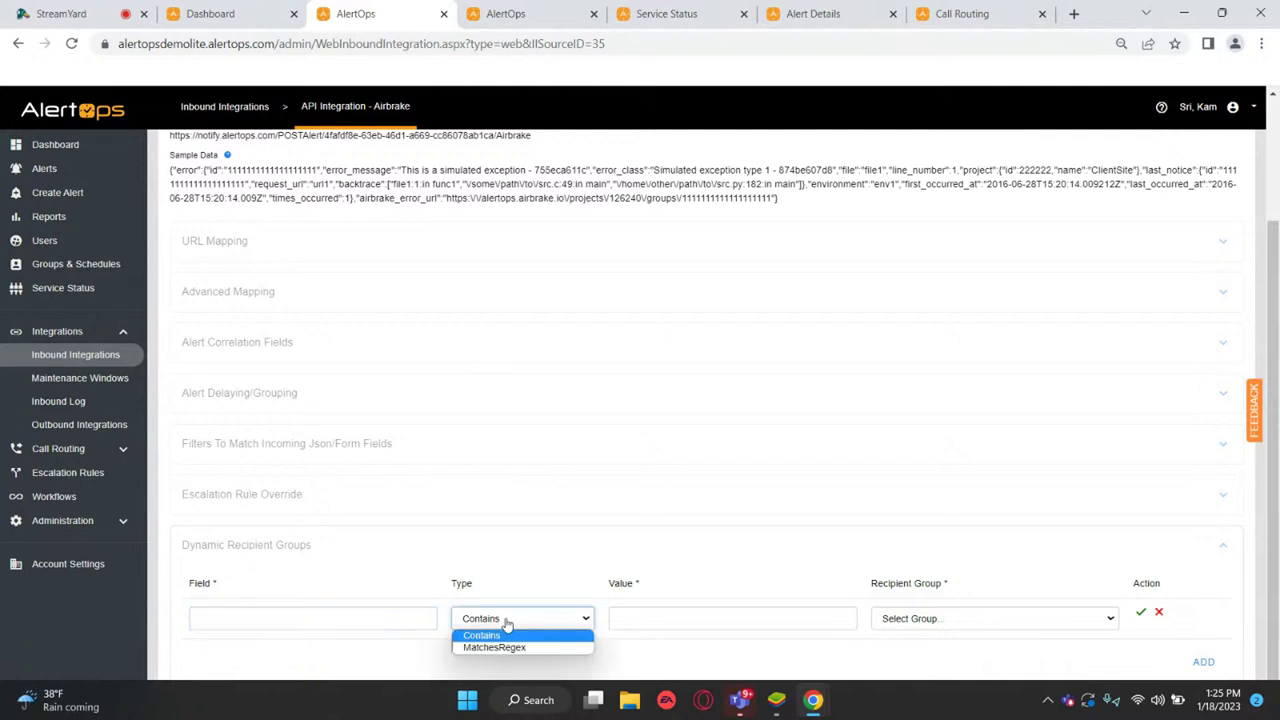
pyautogui.click(507, 620)
pyautogui.click(1034, 619)
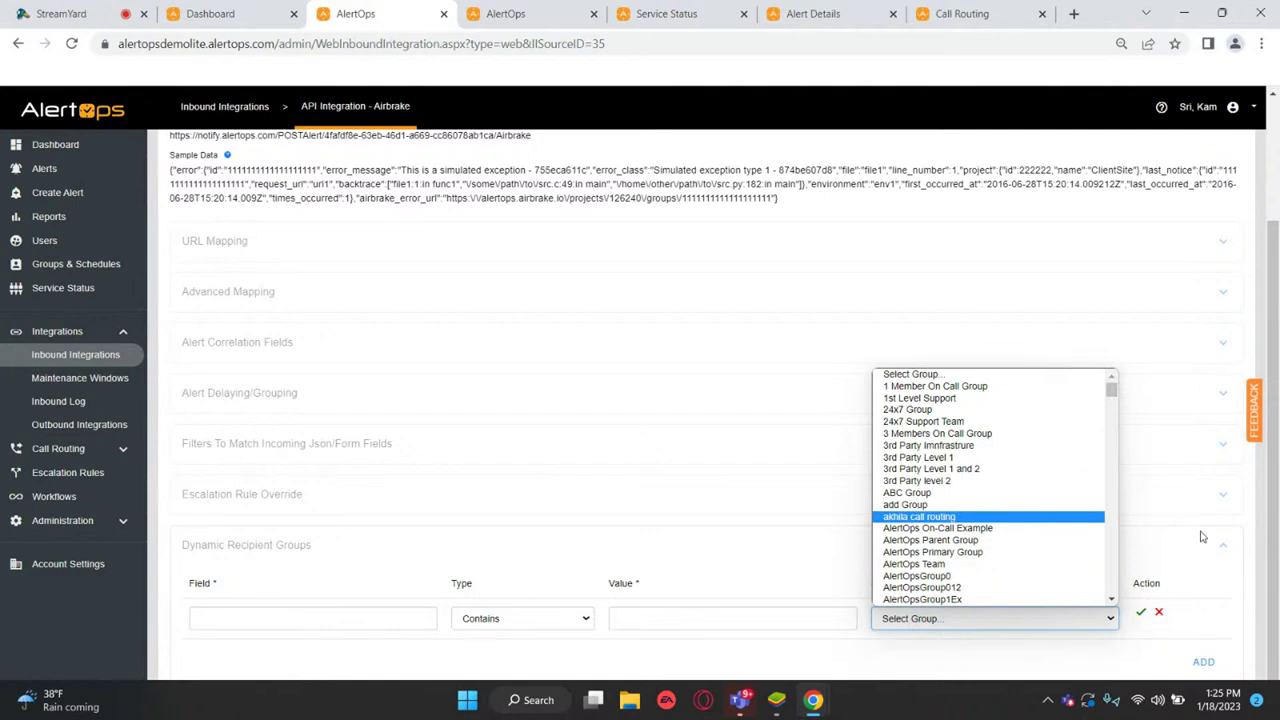
pyautogui.click(1159, 620)
pyautogui.click(1159, 620)
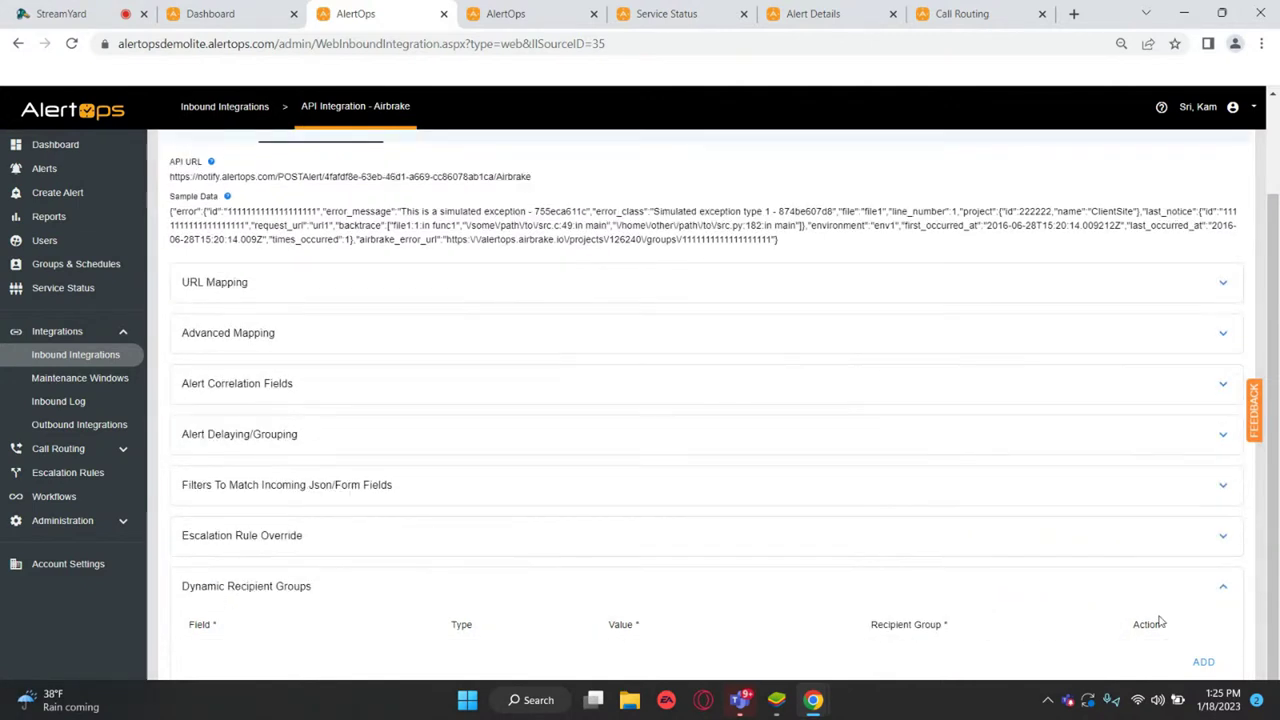
pyautogui.scroll(3, 1220, 592)
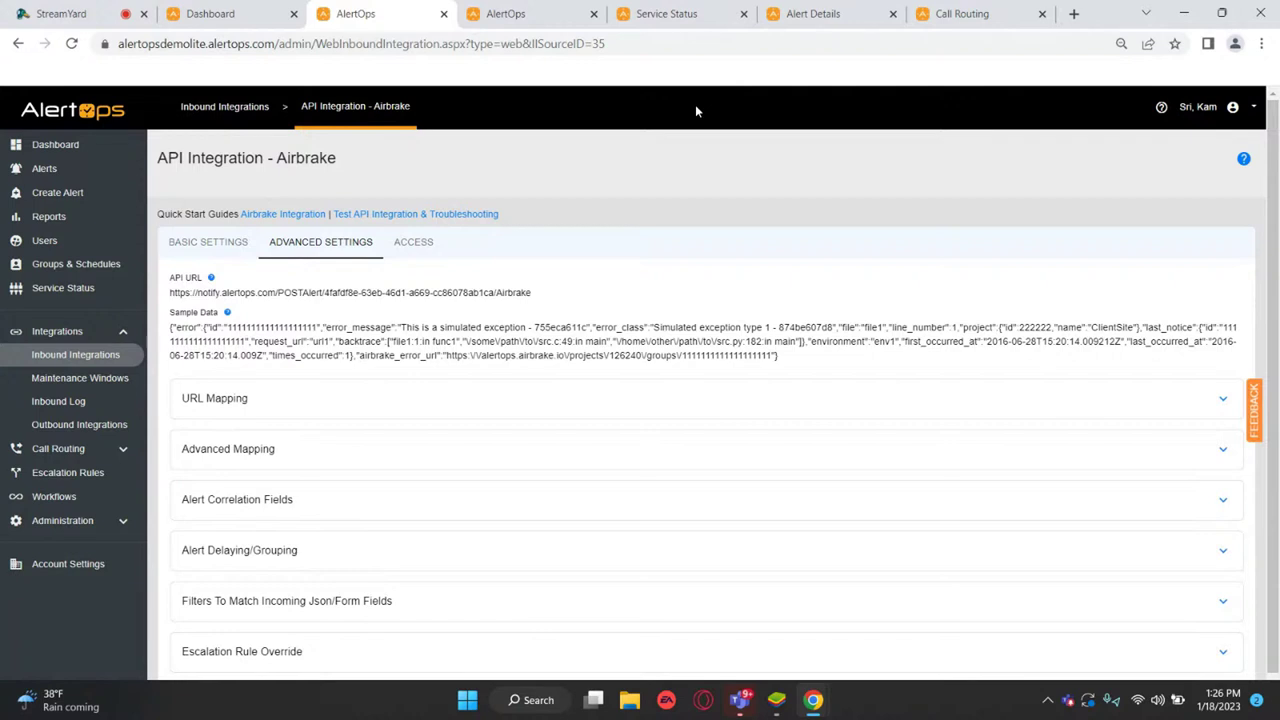
# - Close the Airbrake integration tab to return to the Nakatomi Plaza Team Group Calendar
pyautogui.click(444, 14)
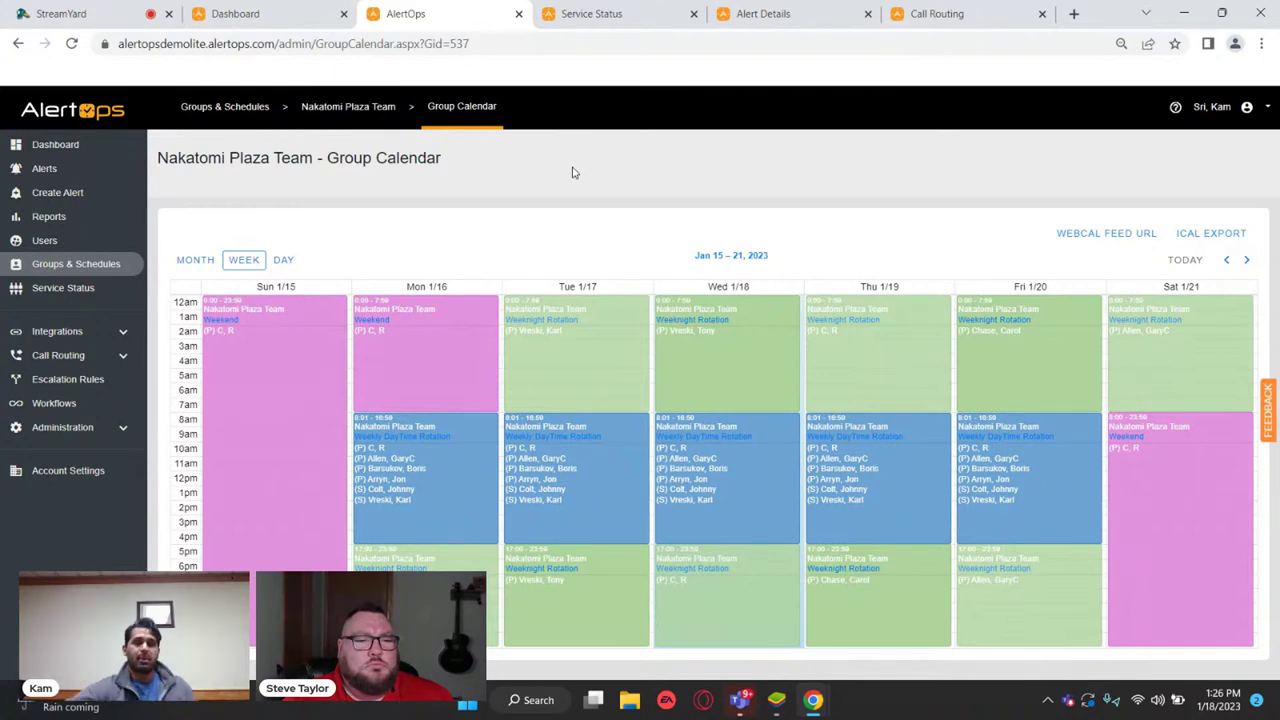
# - Advance the Nakatomi Plaza Team calendar to the week of Jan 22–28, 2023
pyautogui.moveTo(938, 585)
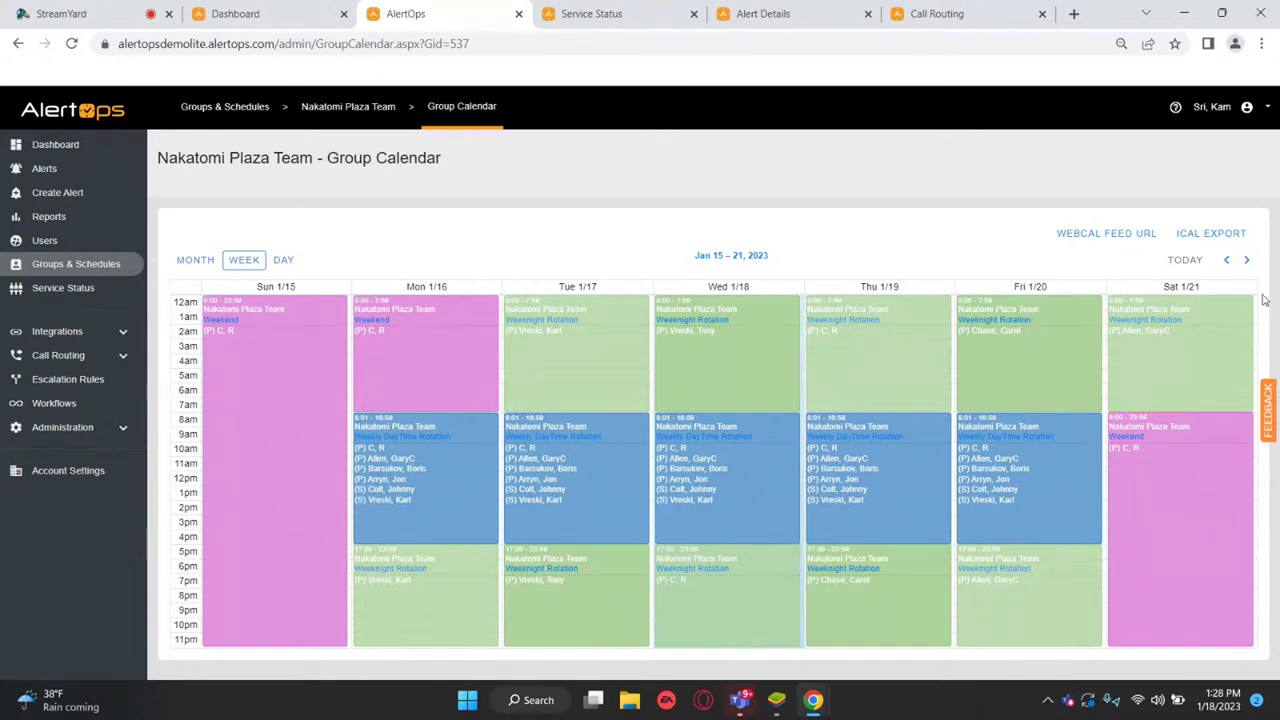
pyautogui.click(1247, 262)
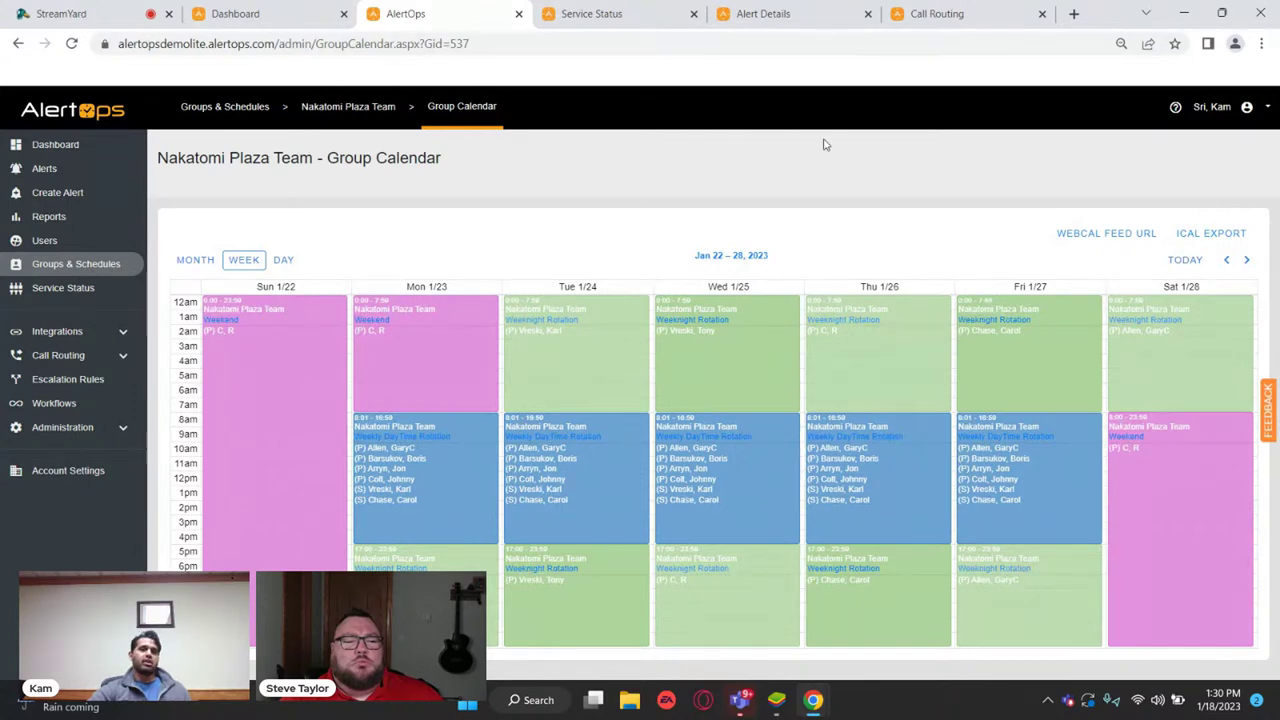
# - Go to the Escalation Rules list from the left sidebar
pyautogui.click(40, 385)
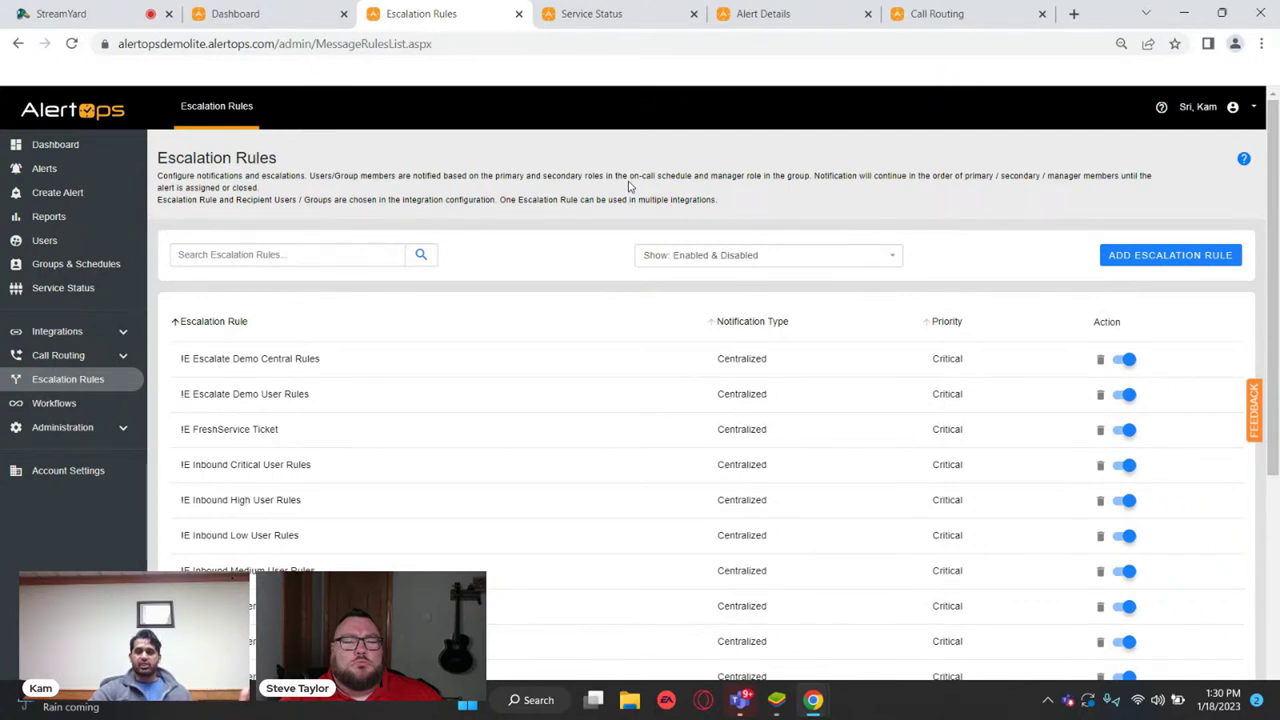
# - Open the detail page of the !E Inbound Critical User Rules escalation rule
pyautogui.click(310, 460)
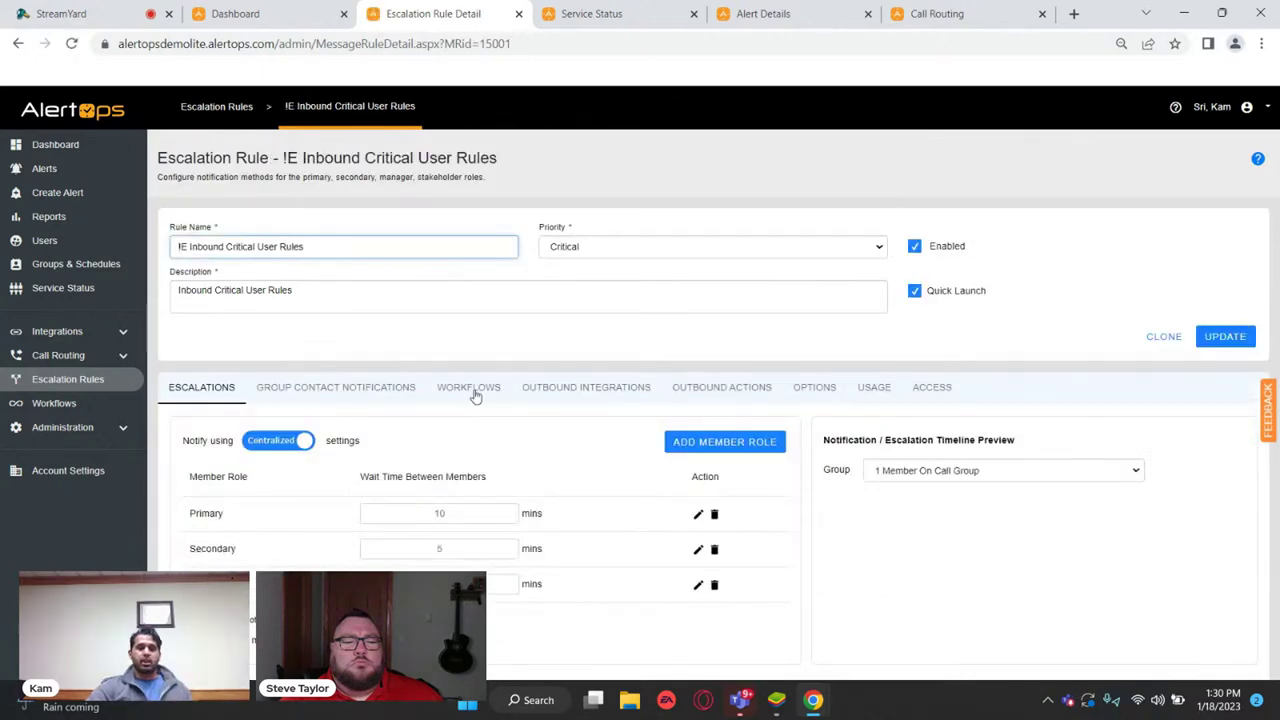
pyautogui.click(466, 357)
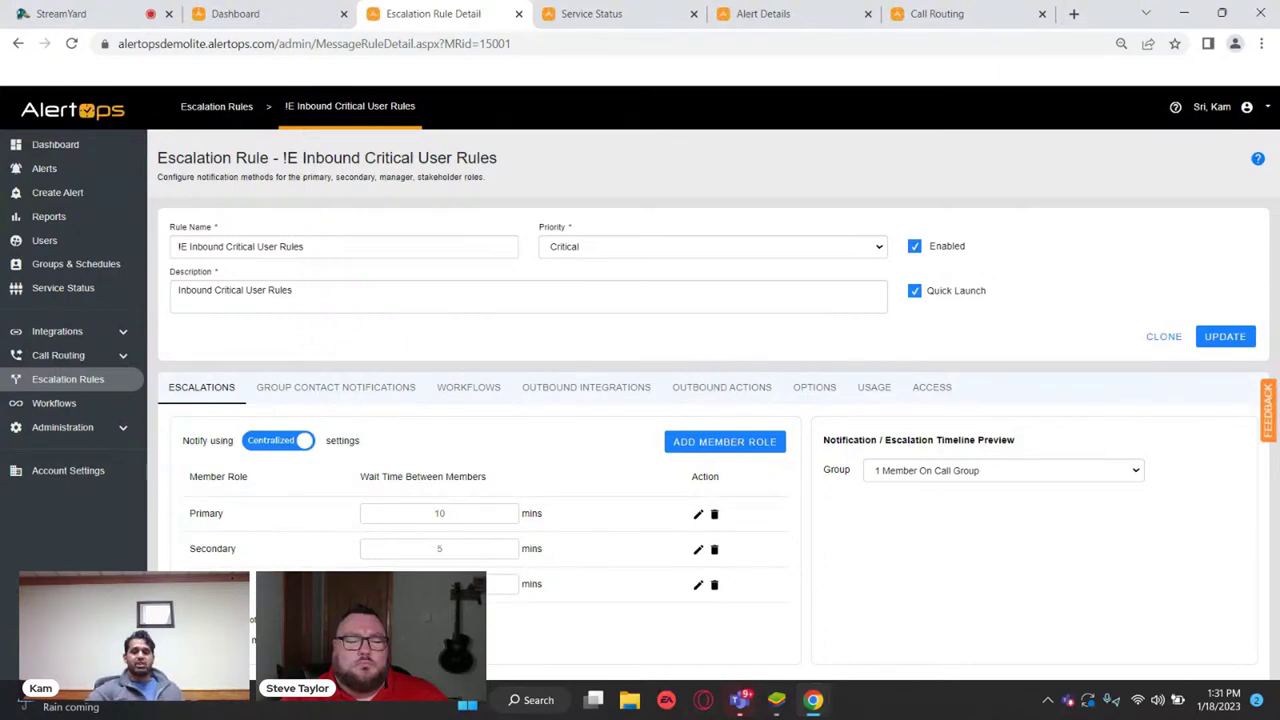
# - Select Nakatomi Plaza Team as the preview group and review its escalation timeline
pyautogui.click(979, 472)
pyautogui.press('n')
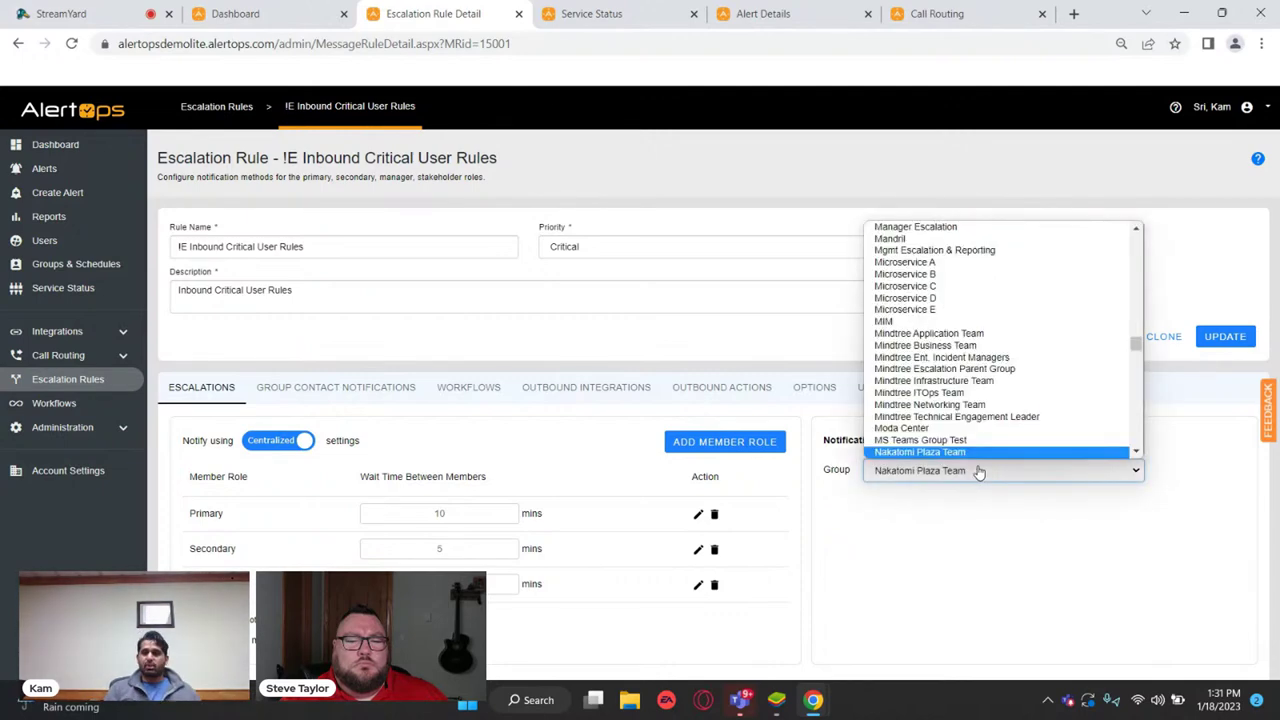
pyautogui.press('Return')
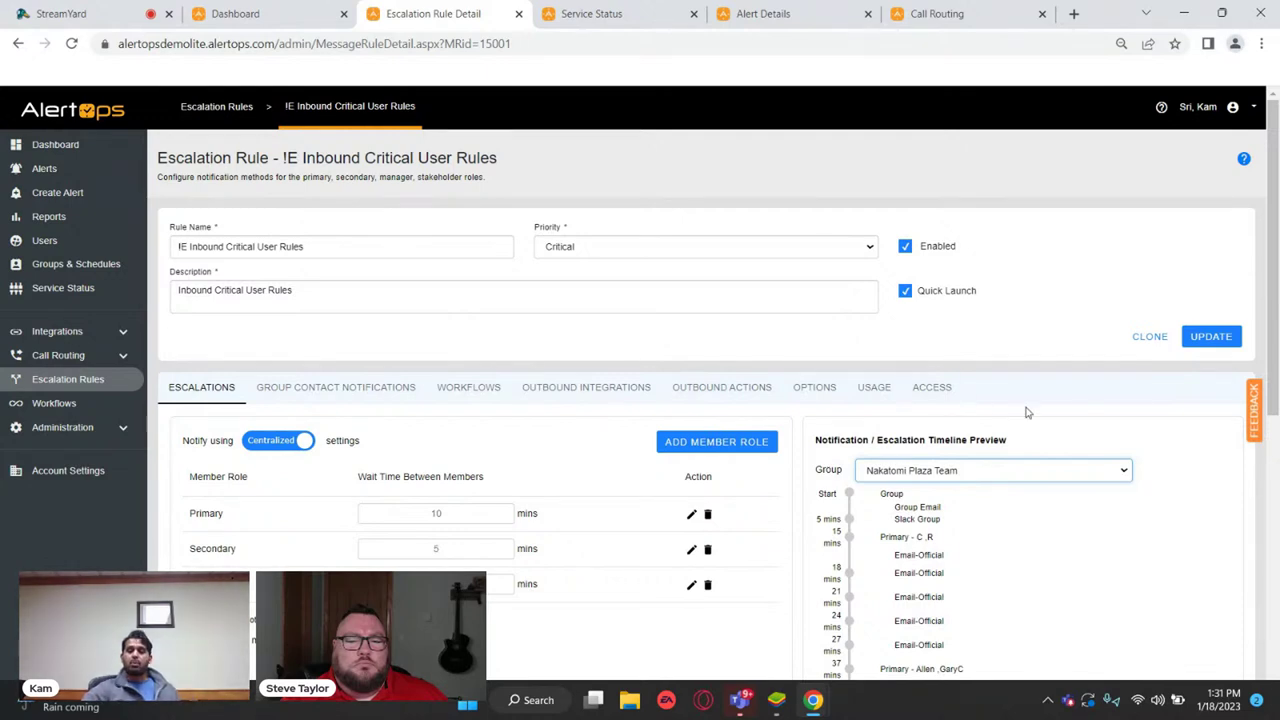
pyautogui.scroll(-3, 1025, 412)
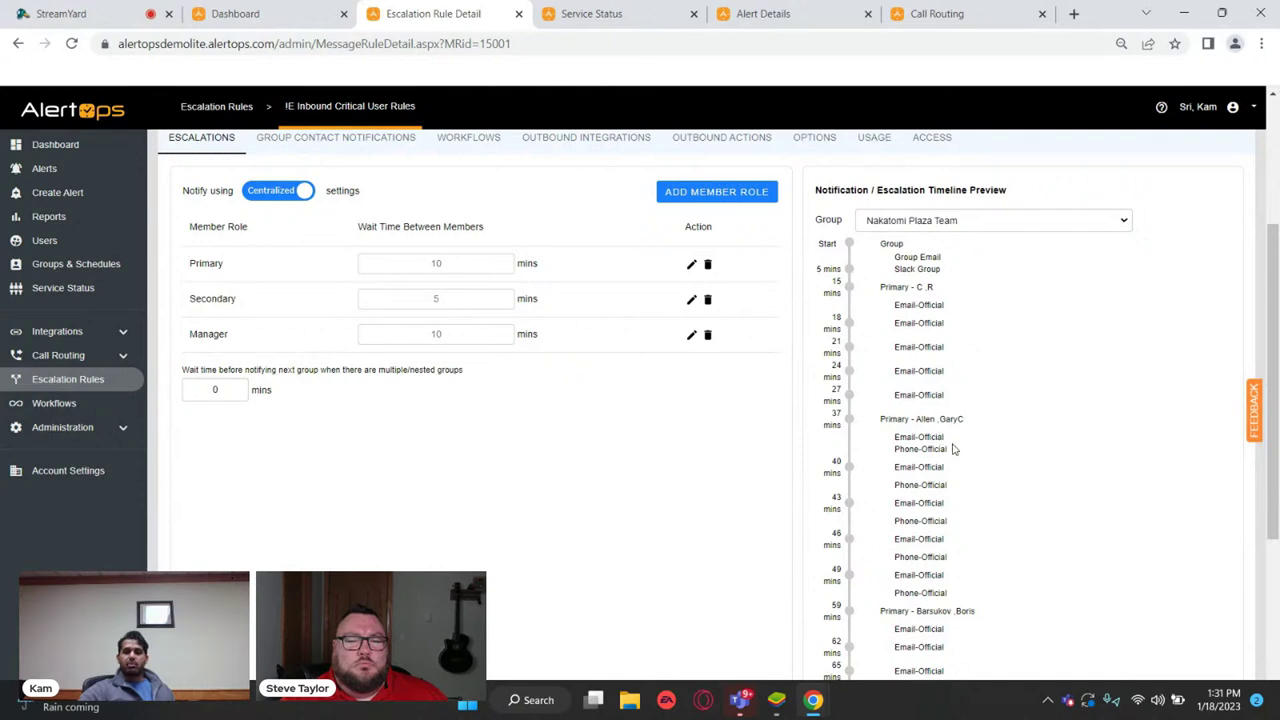
pyautogui.scroll(-4, 953, 457)
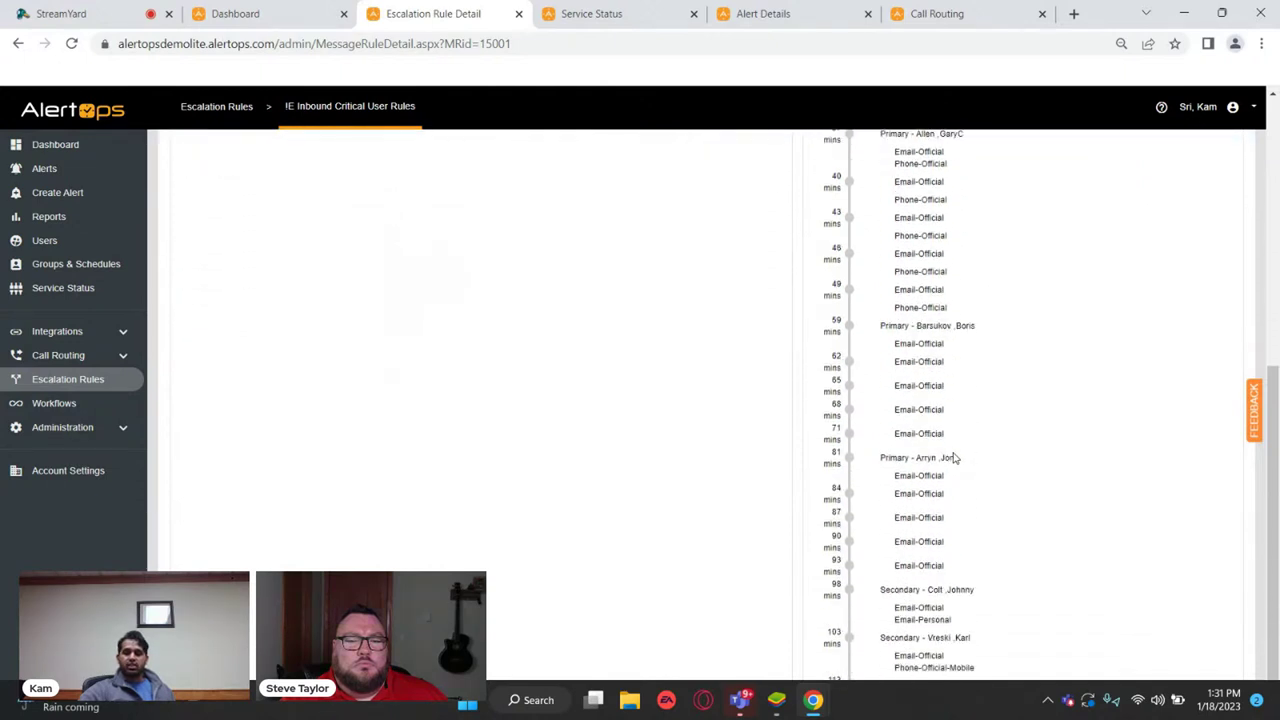
pyautogui.scroll(7, 951, 457)
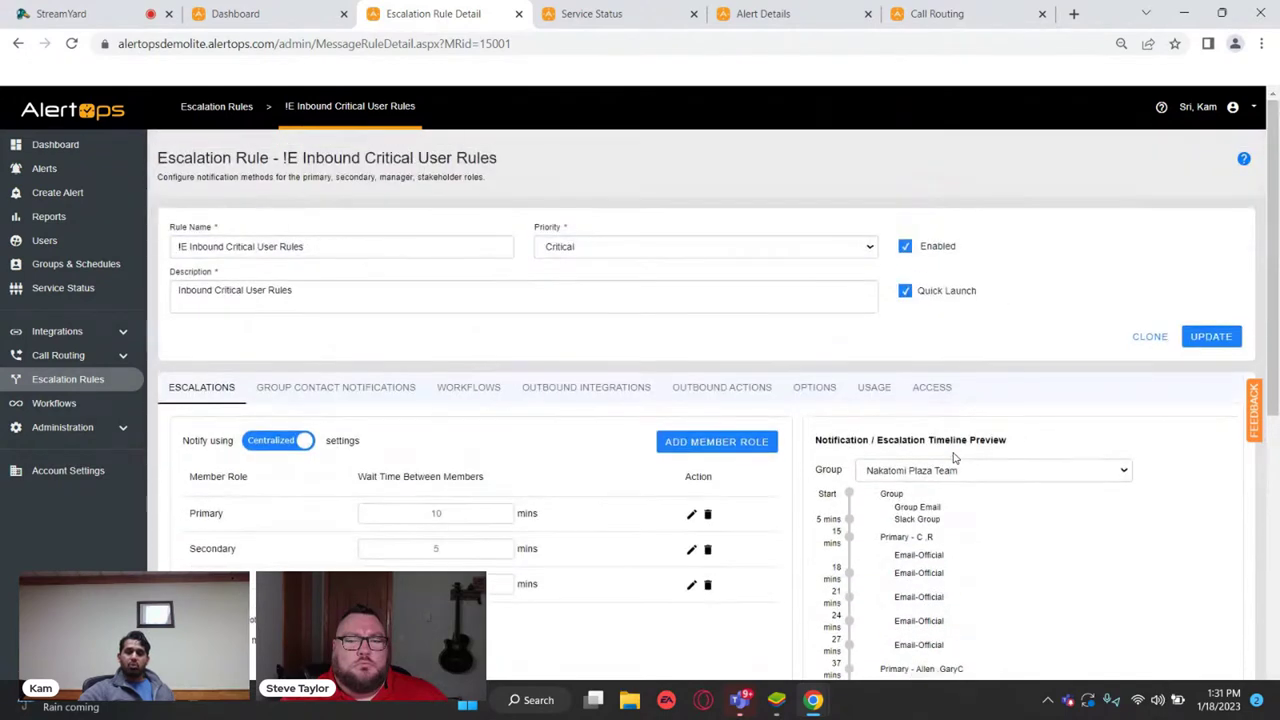
# - Open the Primary member role's settings and add a new contact method
pyautogui.click(691, 516)
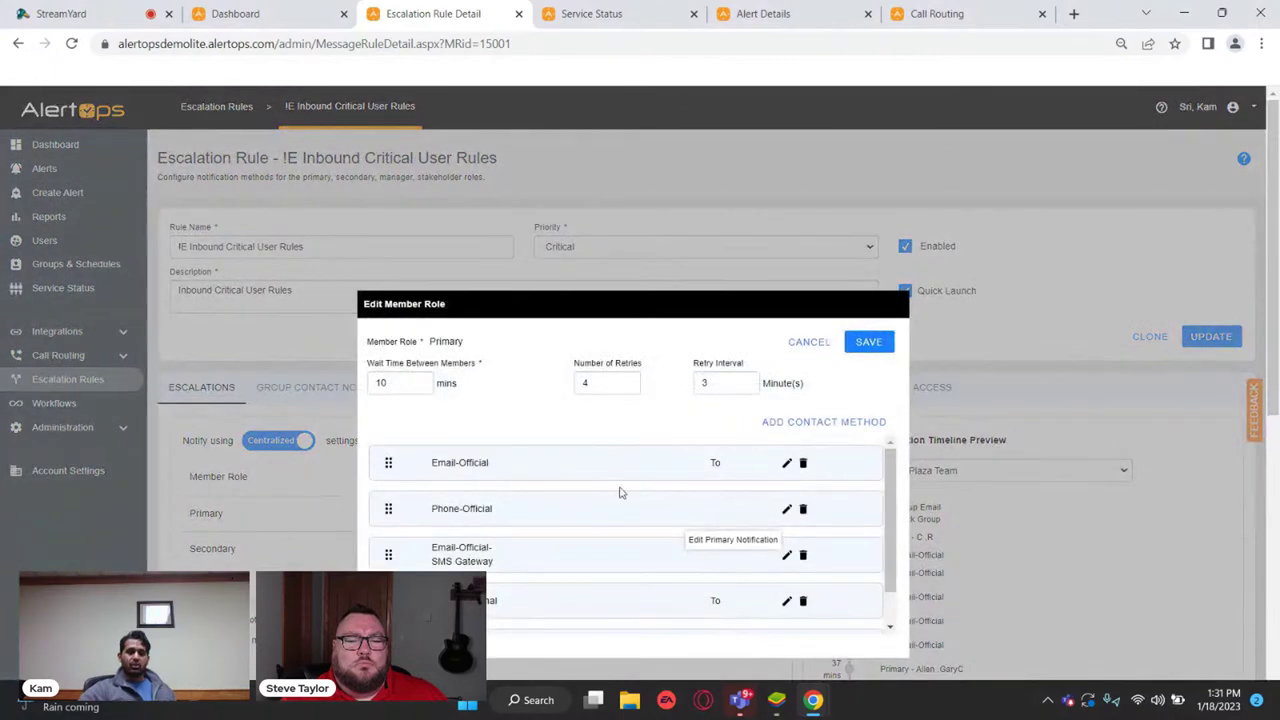
pyautogui.scroll(-1, 573, 523)
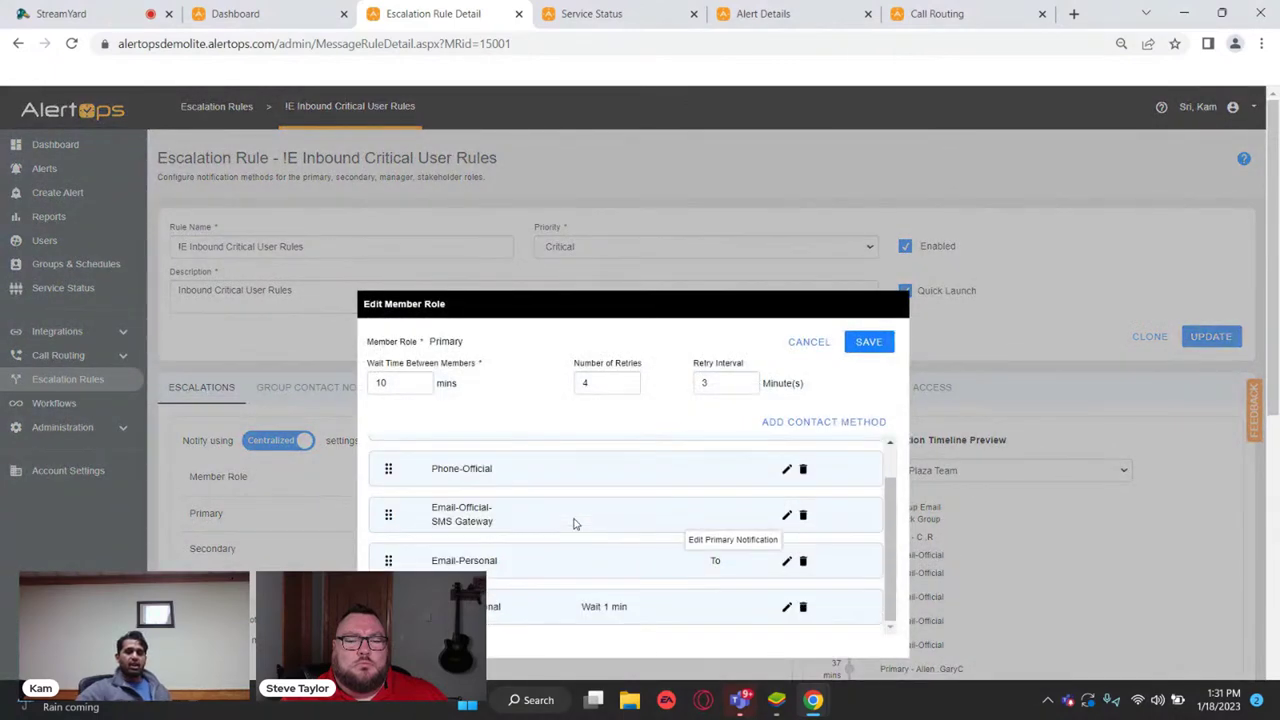
pyautogui.scroll(2, 573, 523)
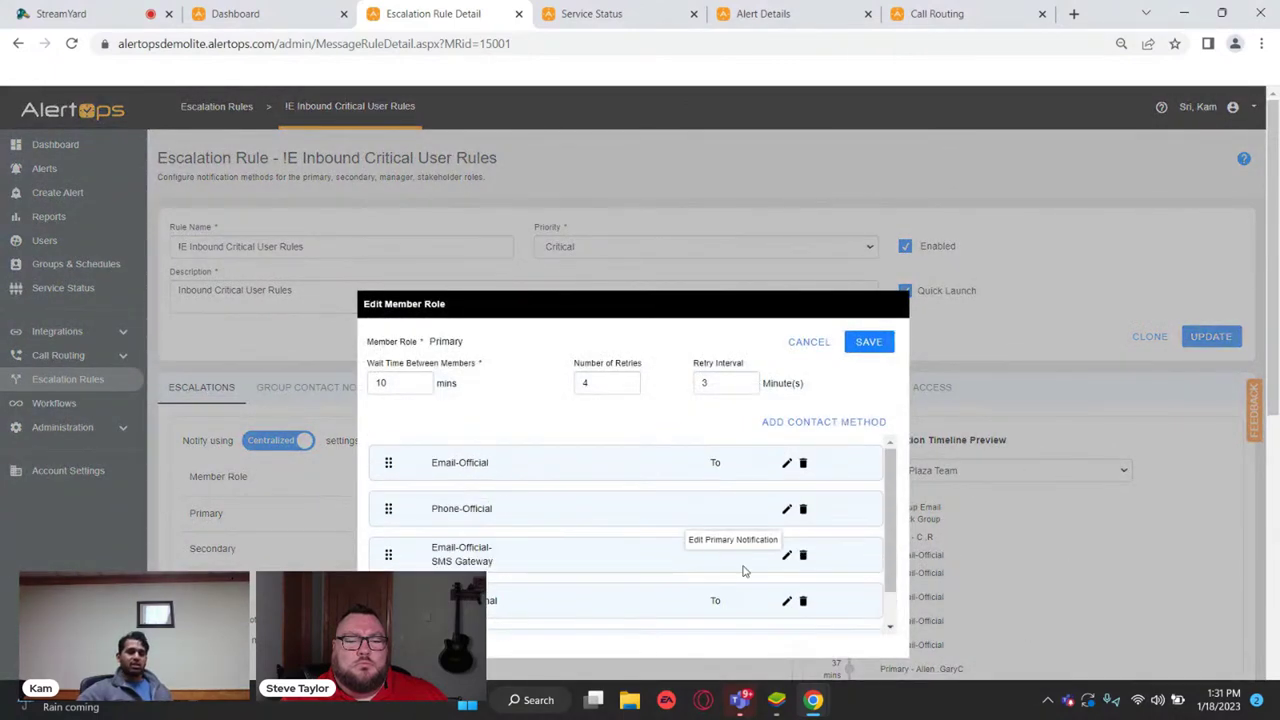
pyautogui.scroll(-1, 573, 502)
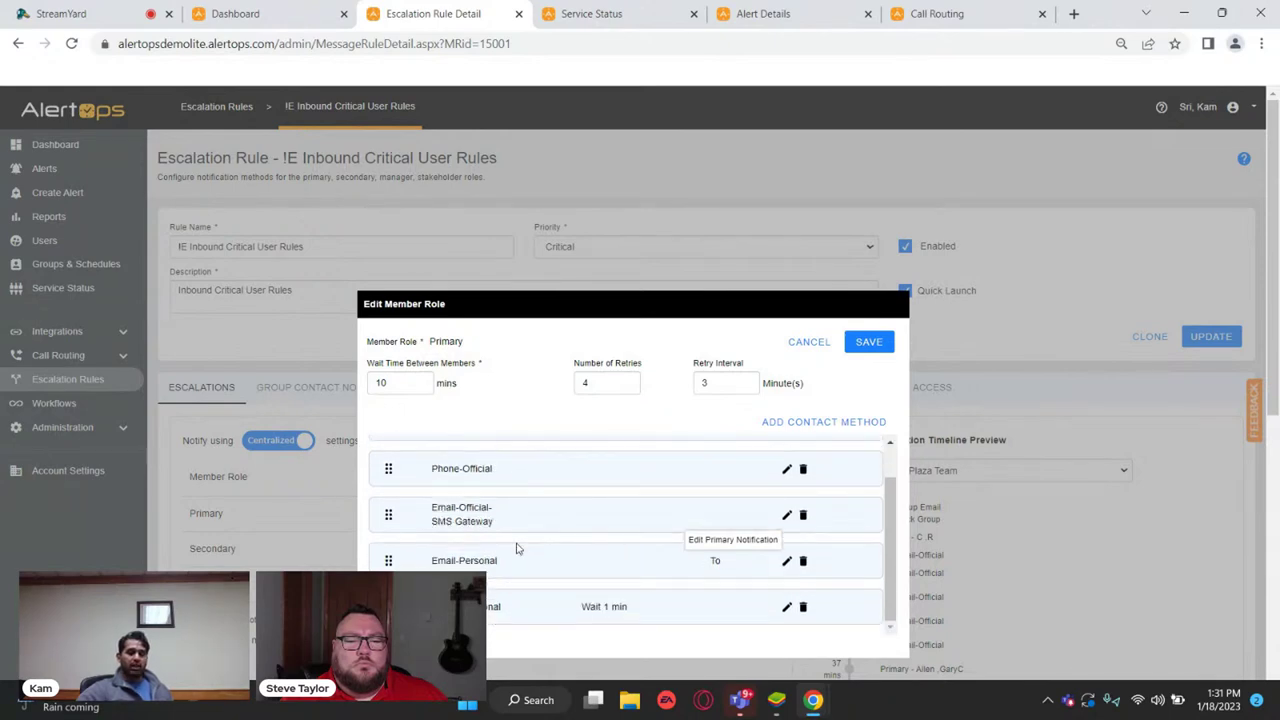
pyautogui.scroll(1, 517, 548)
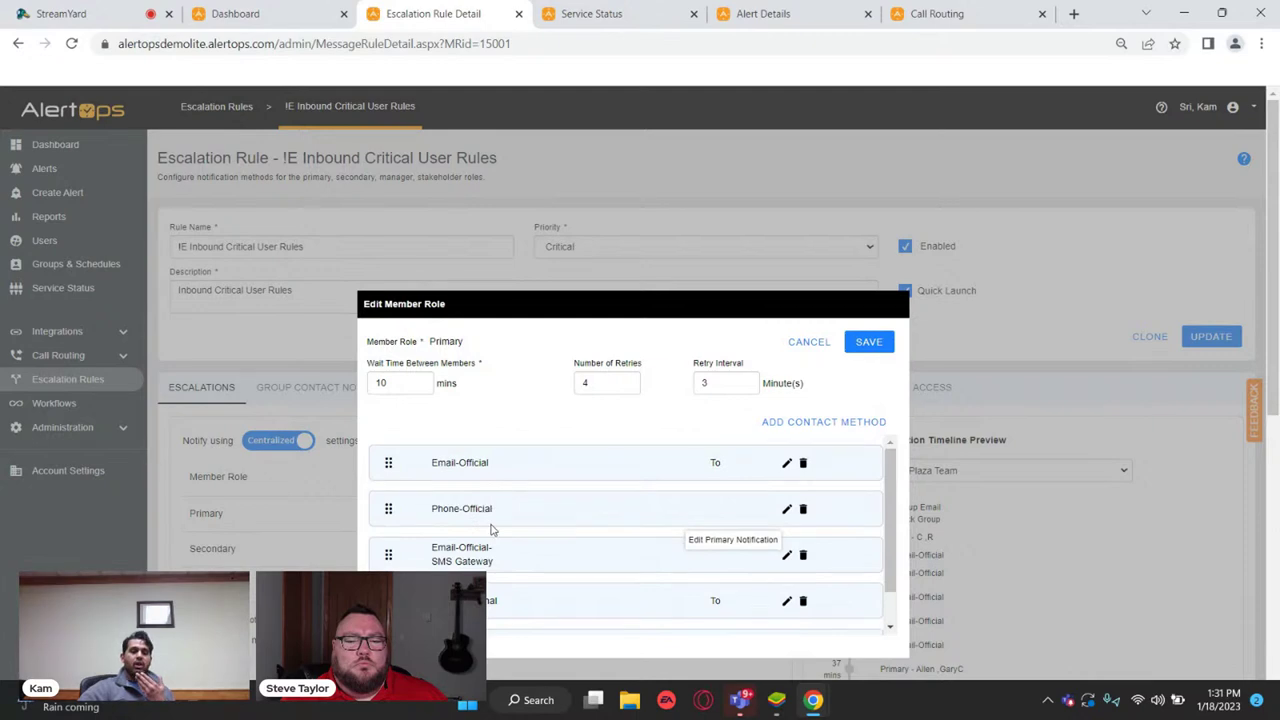
pyautogui.scroll(-1, 491, 530)
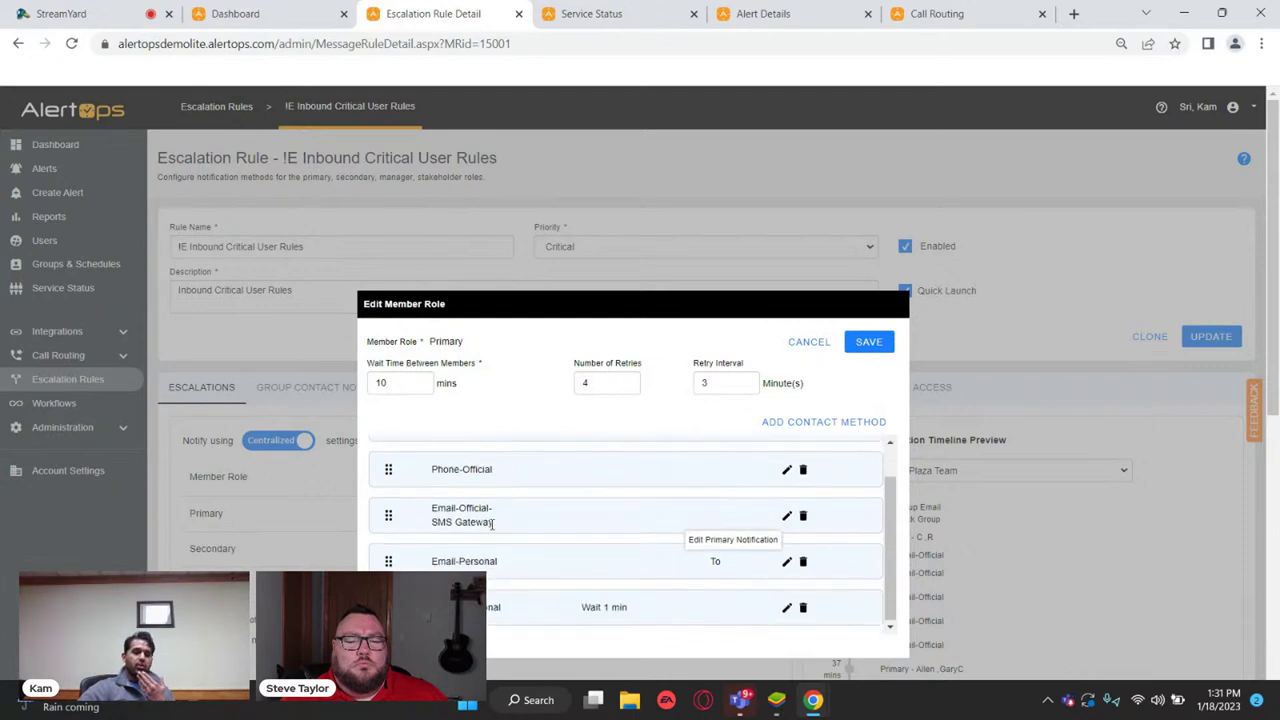
pyautogui.click(822, 422)
pyautogui.click(520, 582)
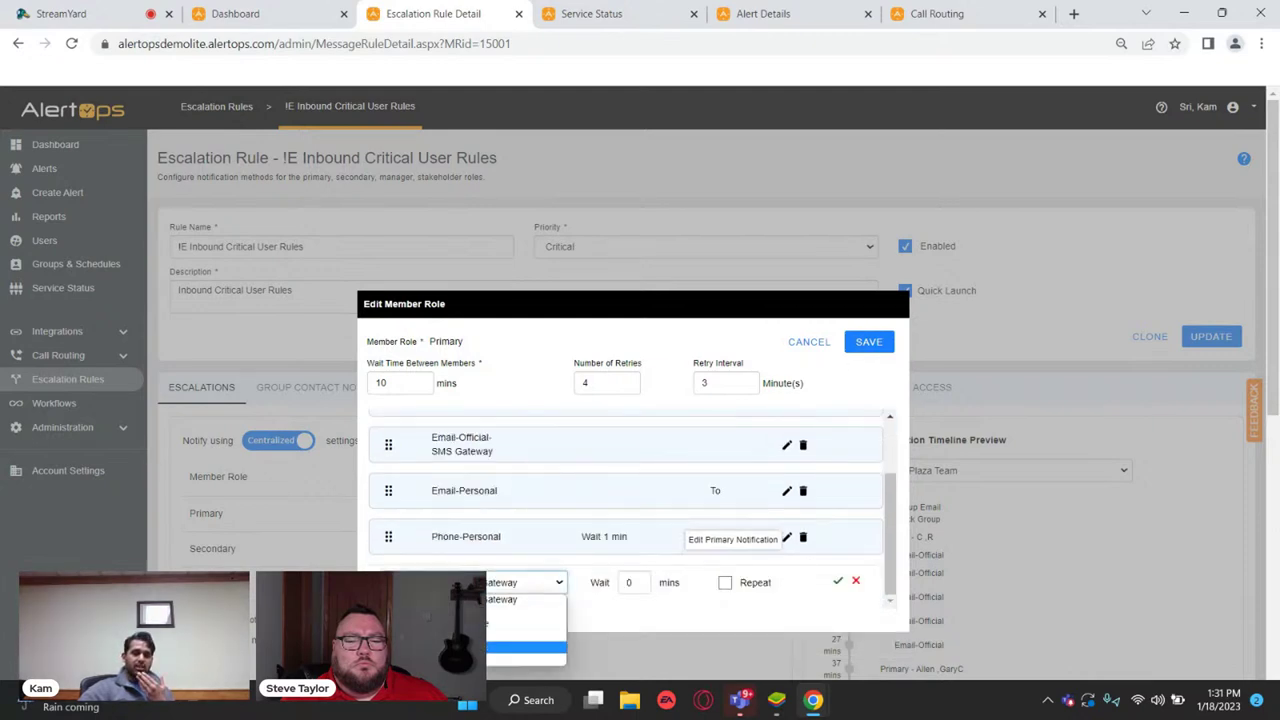
pyautogui.click(520, 647)
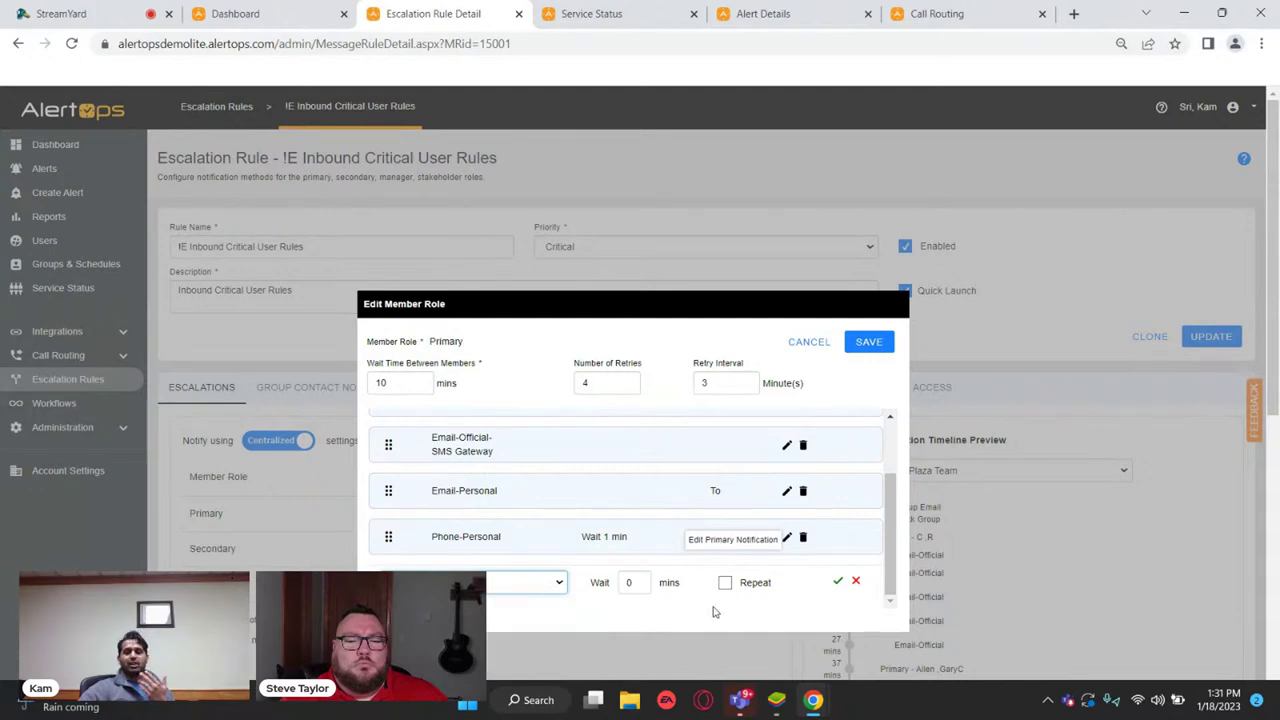
pyautogui.click(836, 583)
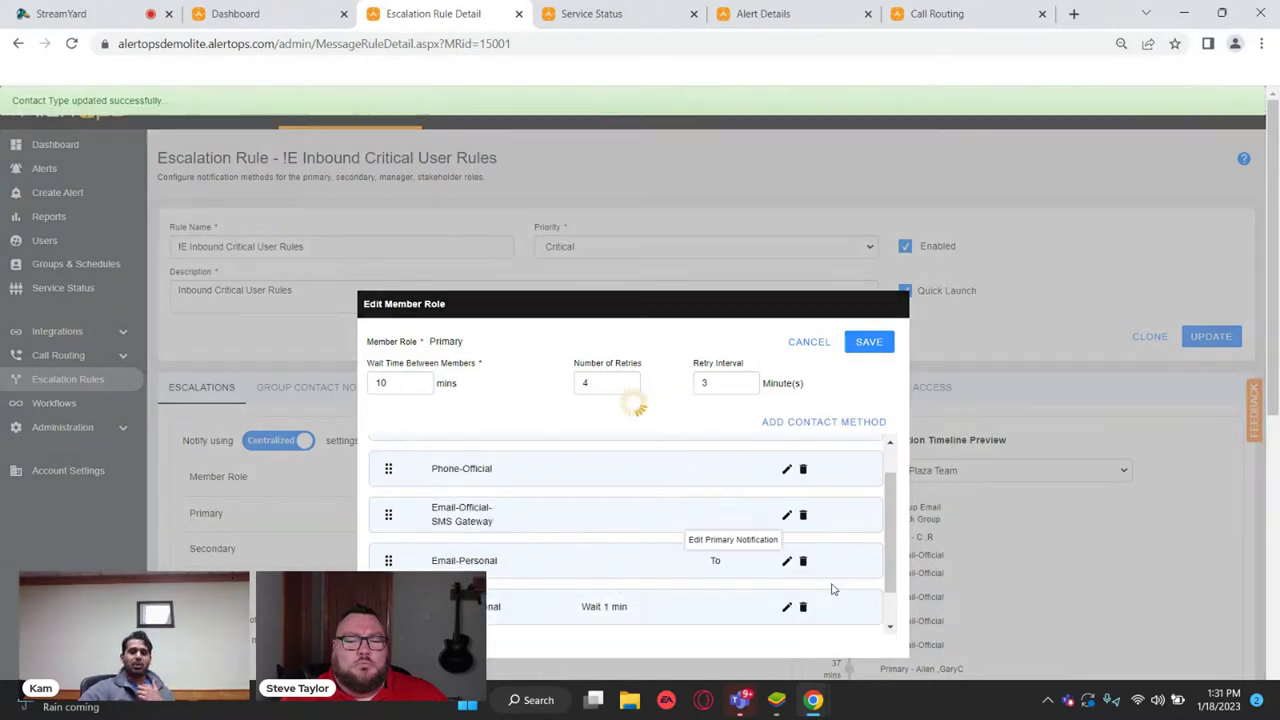
# - Set Phone-Personal to wait 1 min with 4 retries every 3 minutes, then cancel
pyautogui.scroll(-1, 500, 575)
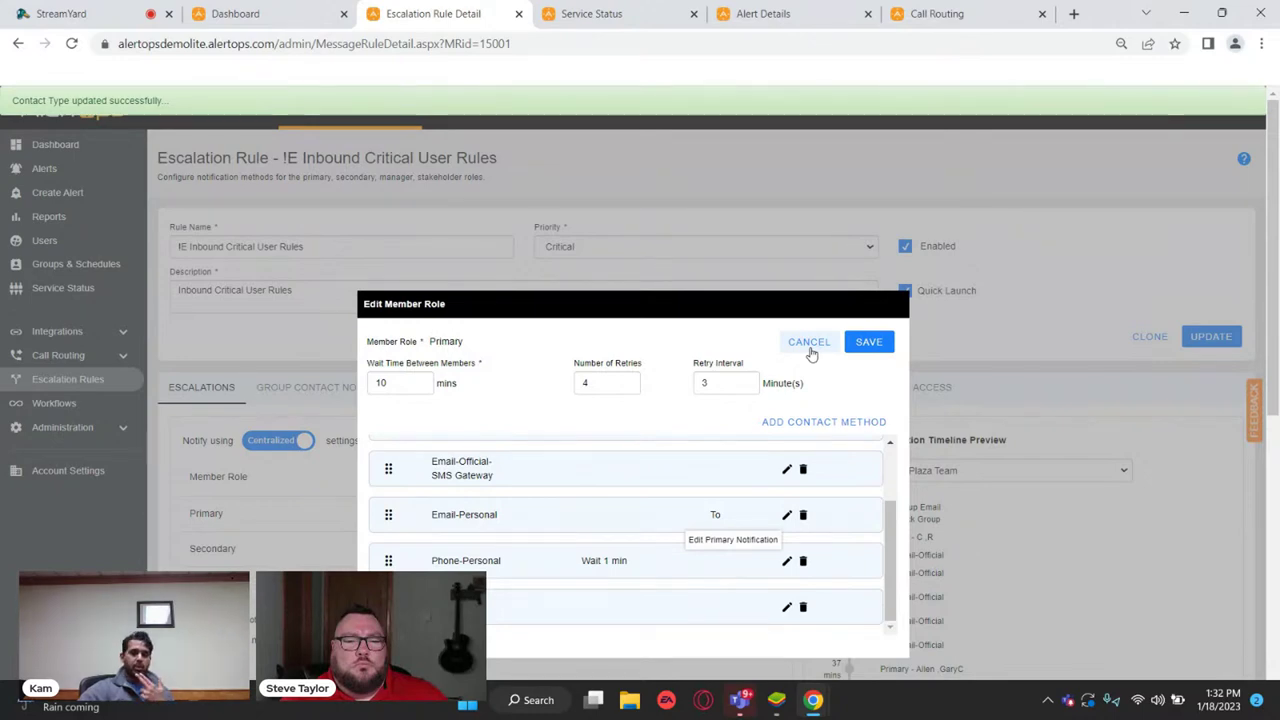
pyautogui.click(787, 562)
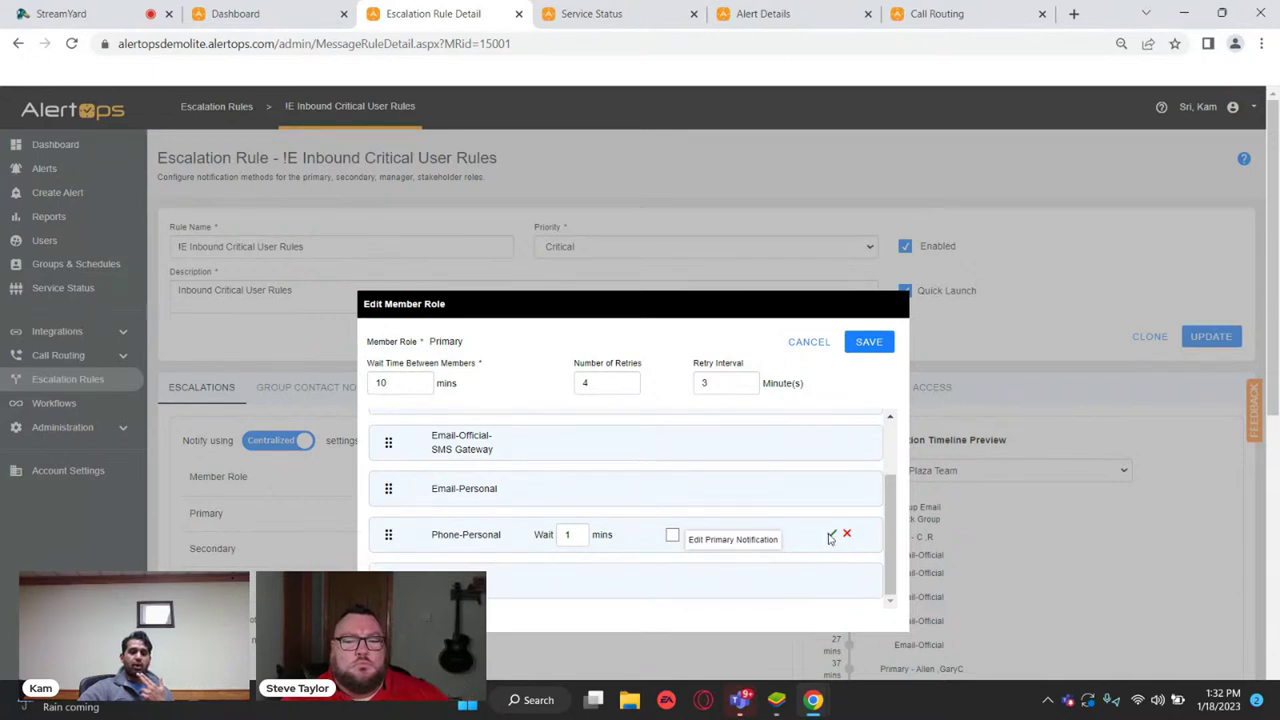
pyautogui.click(830, 539)
pyautogui.click(615, 396)
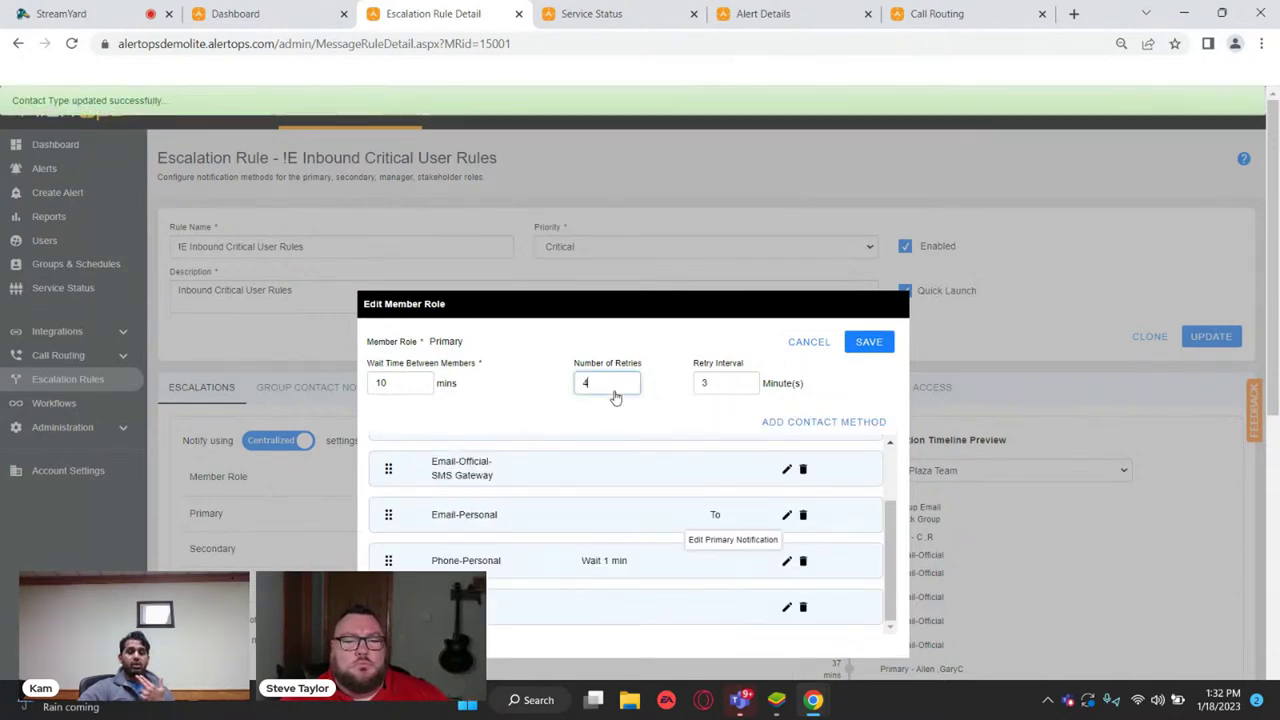
pyautogui.scroll(2, 594, 612)
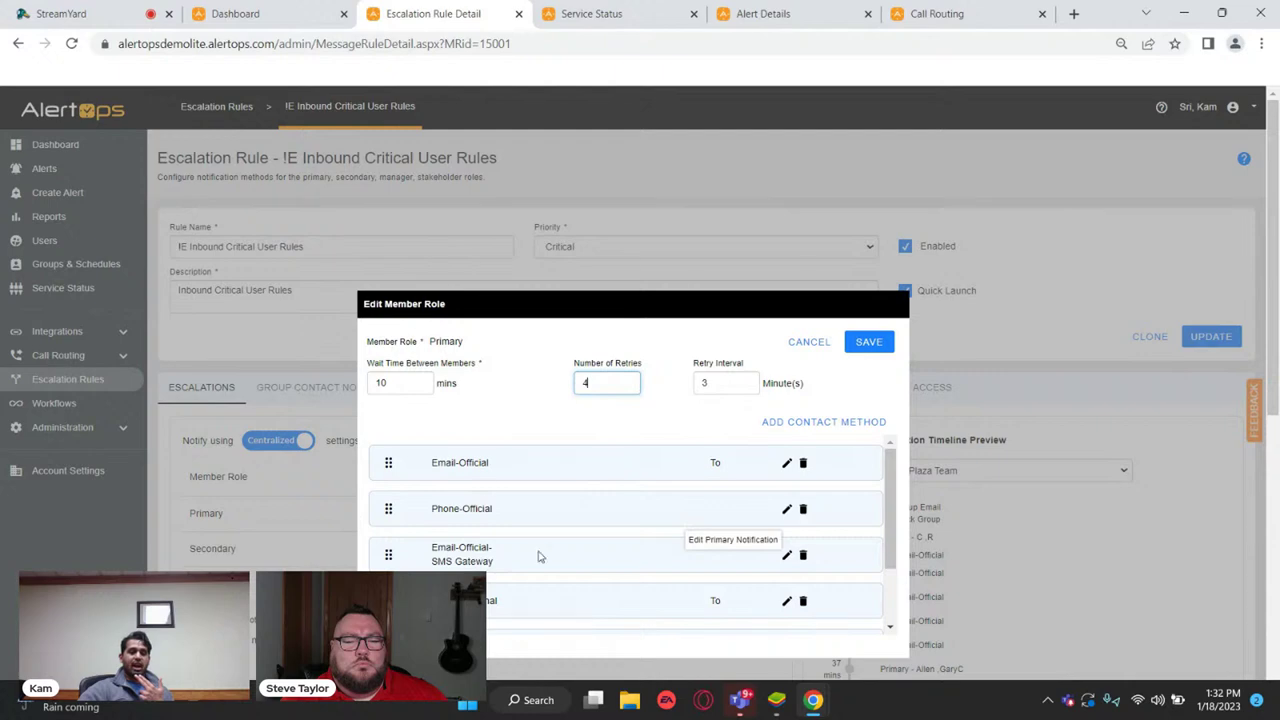
pyautogui.click(717, 391)
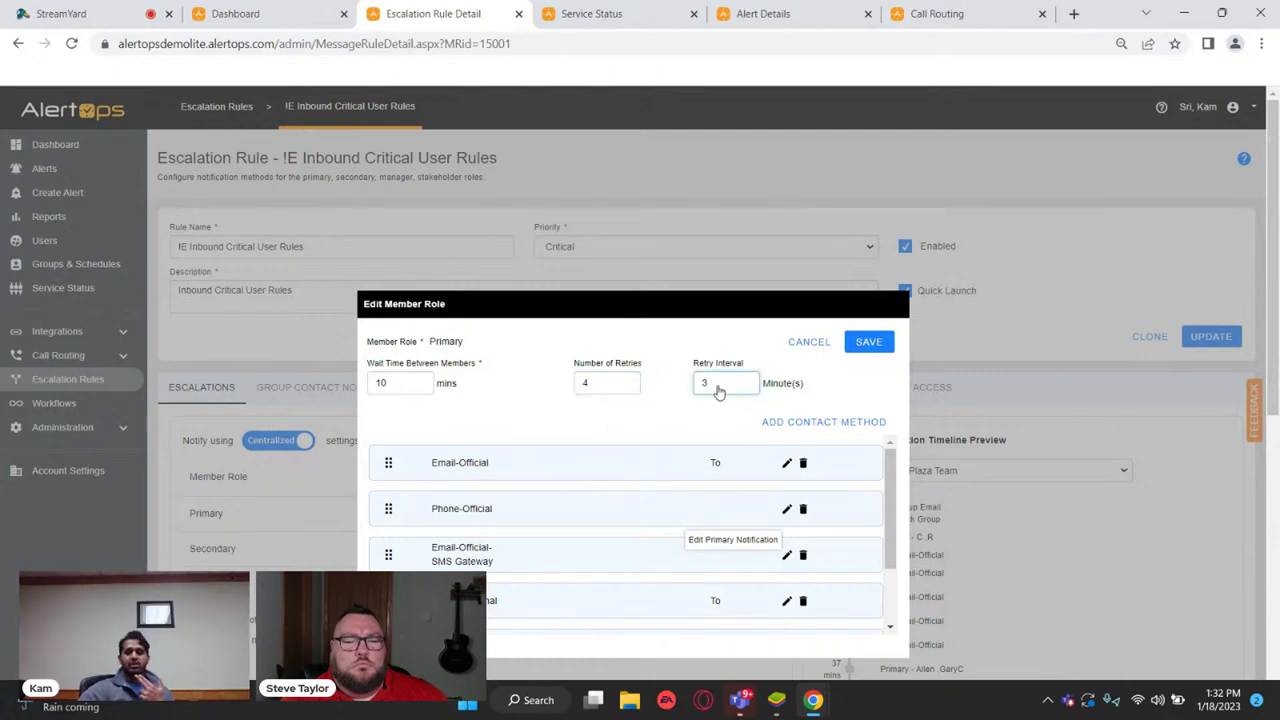
pyautogui.click(800, 342)
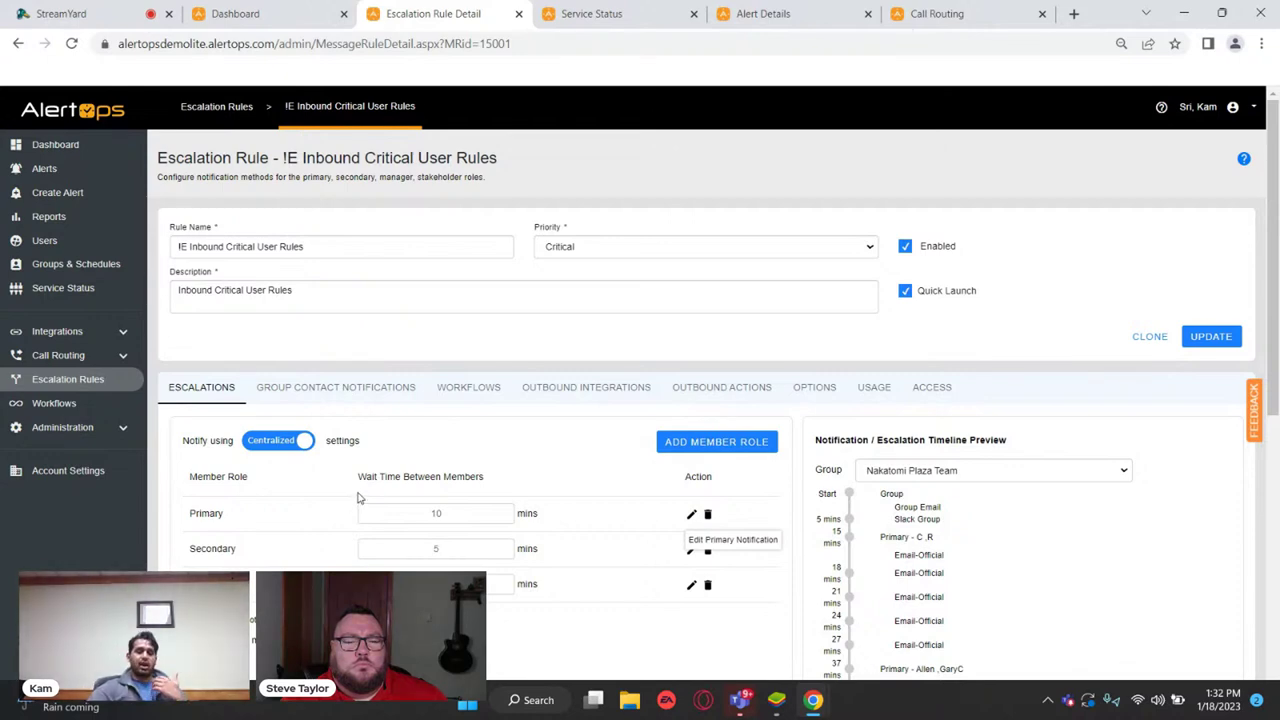
# - Switch 'Notify using' from Centralized to User and review the updated timeline preview
pyautogui.click(305, 448)
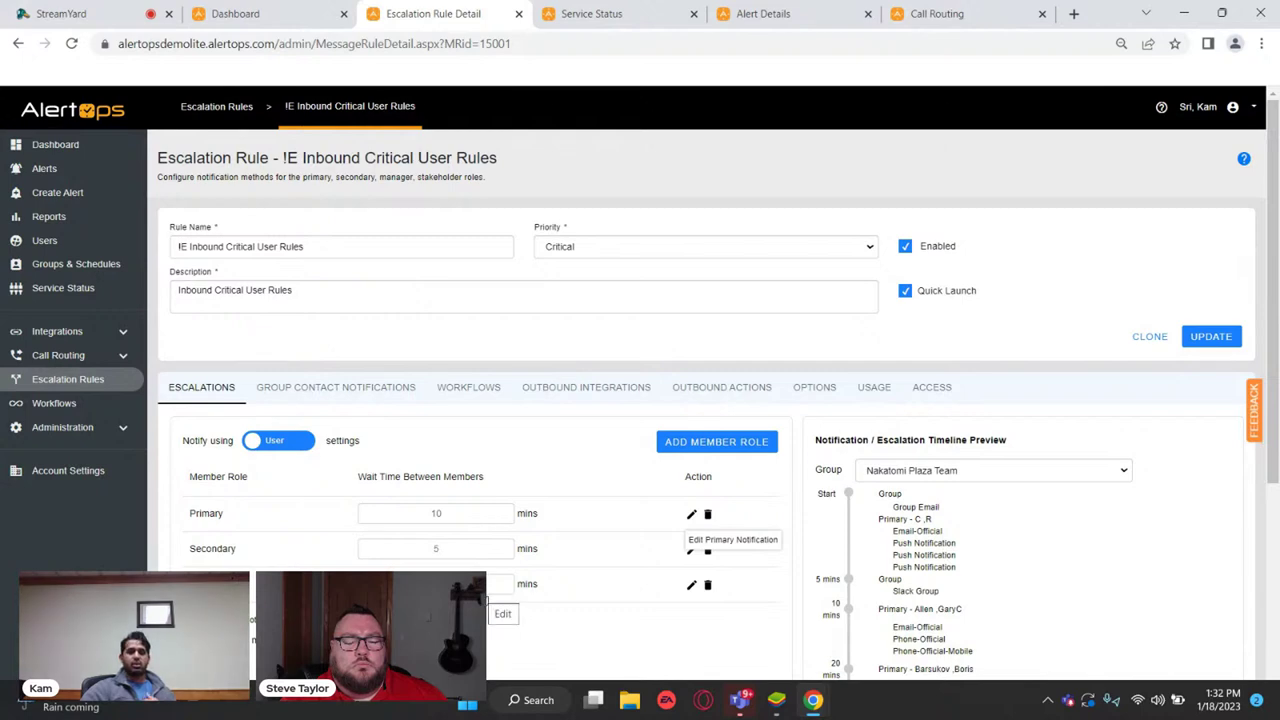
pyautogui.scroll(-1, 944, 548)
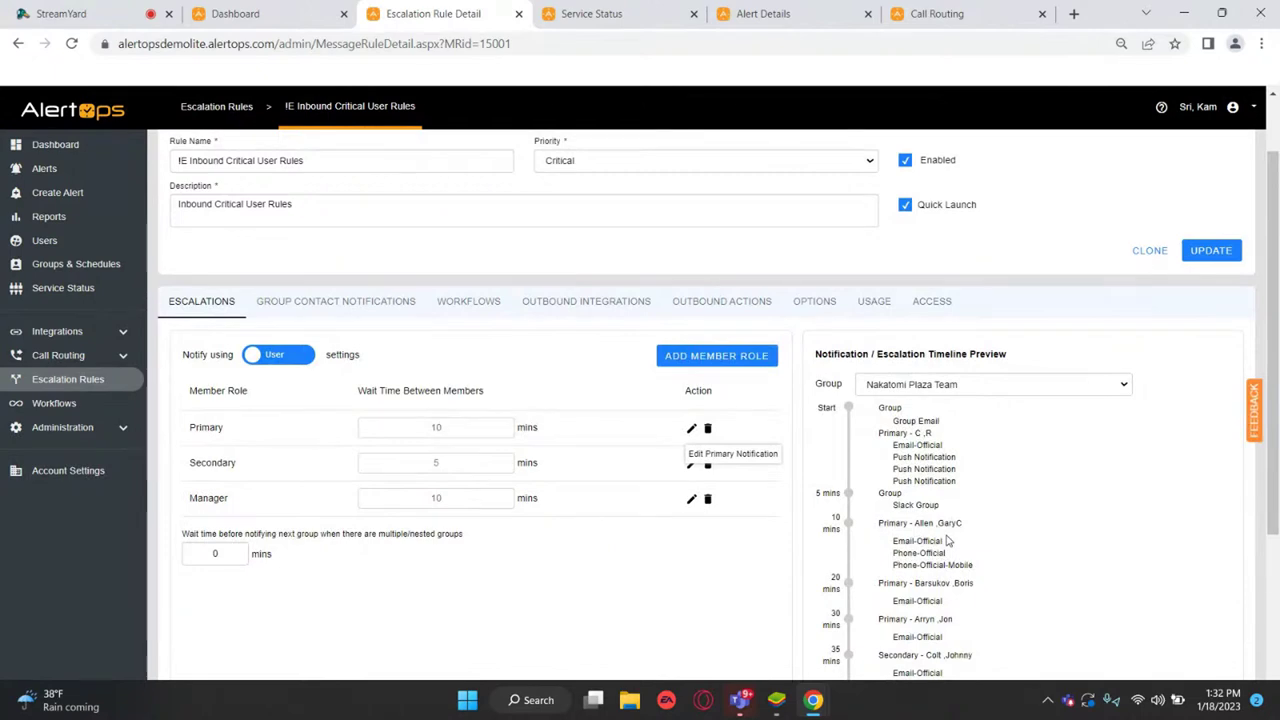
pyautogui.scroll(-3, 942, 522)
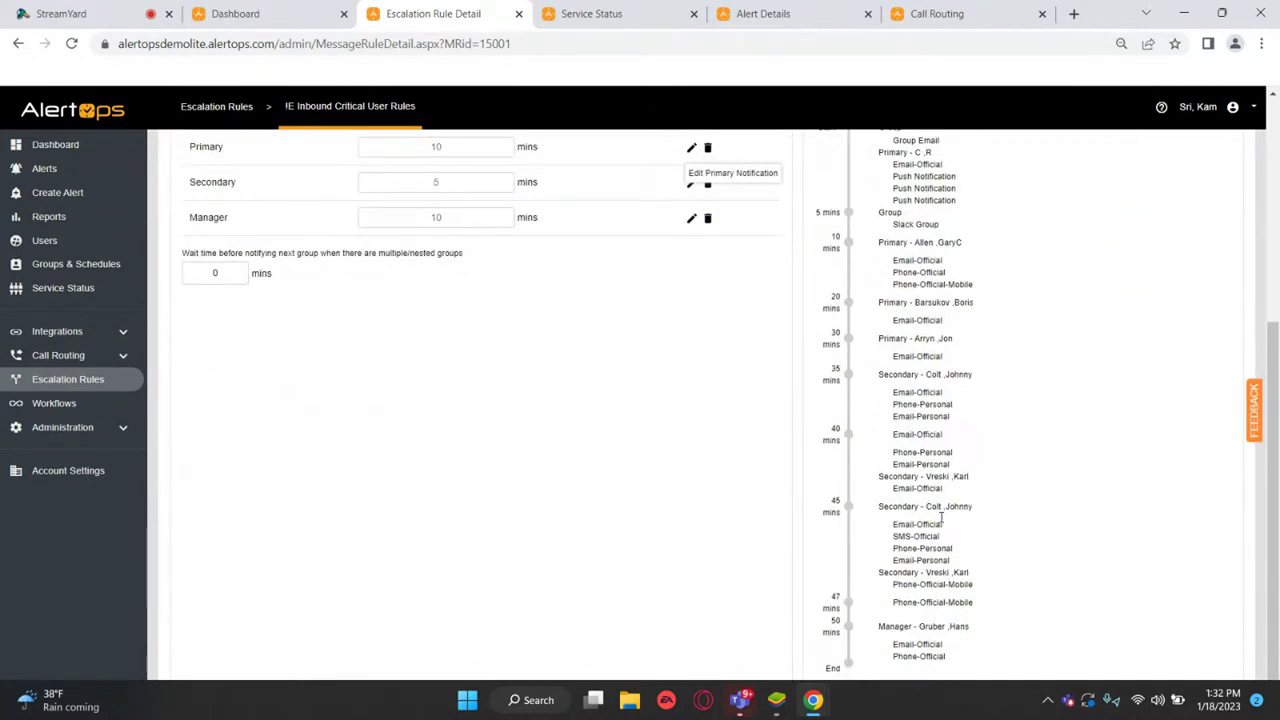
pyautogui.scroll(4, 941, 522)
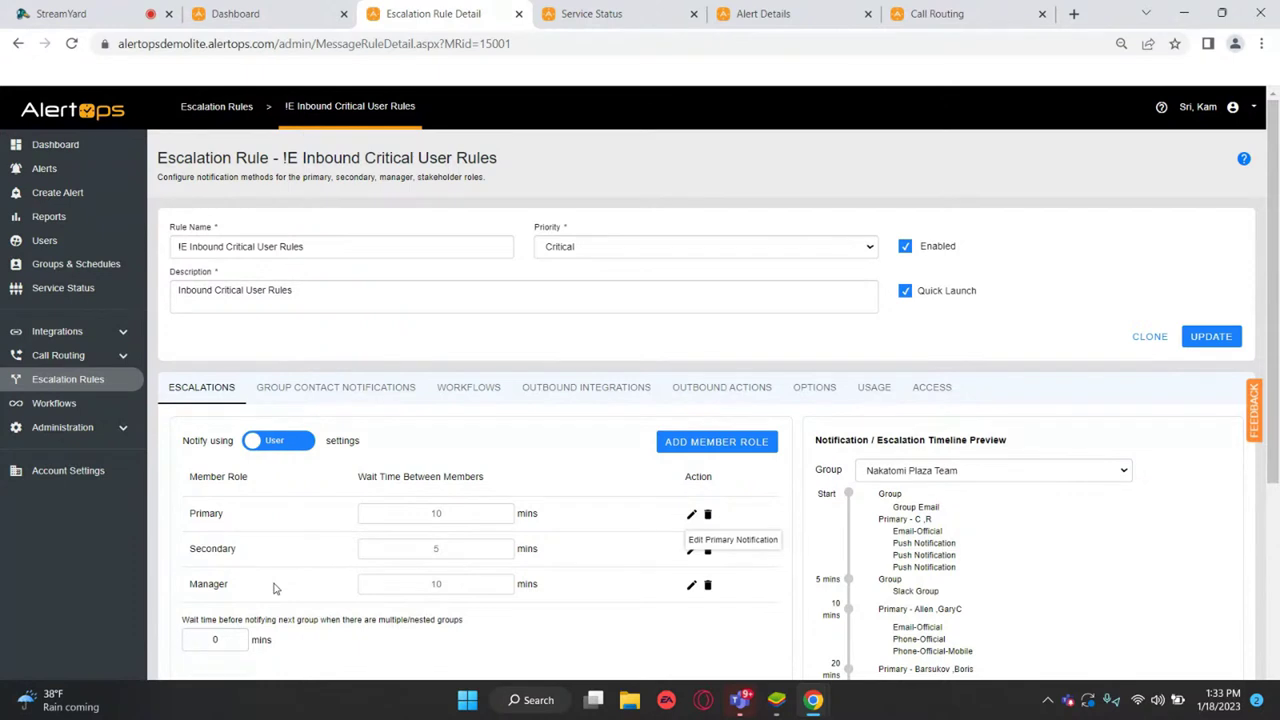
pyautogui.scroll(-1, 469, 426)
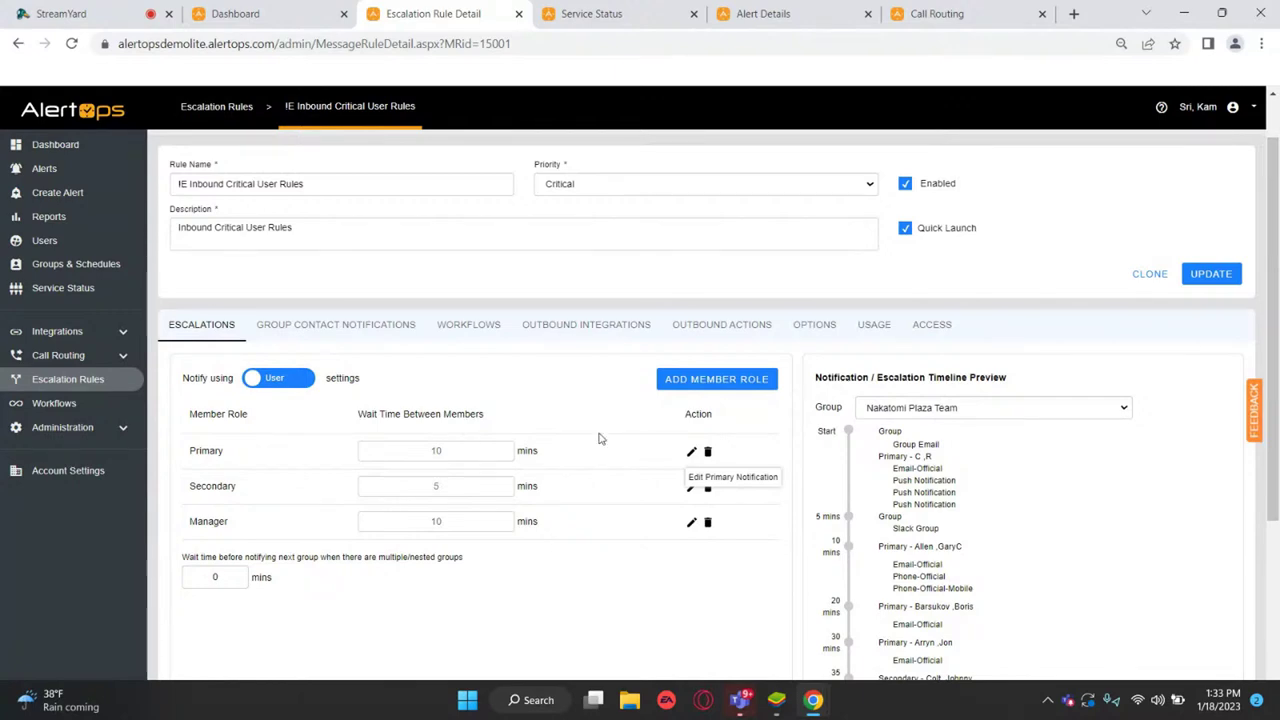
pyautogui.scroll(-3, 1033, 528)
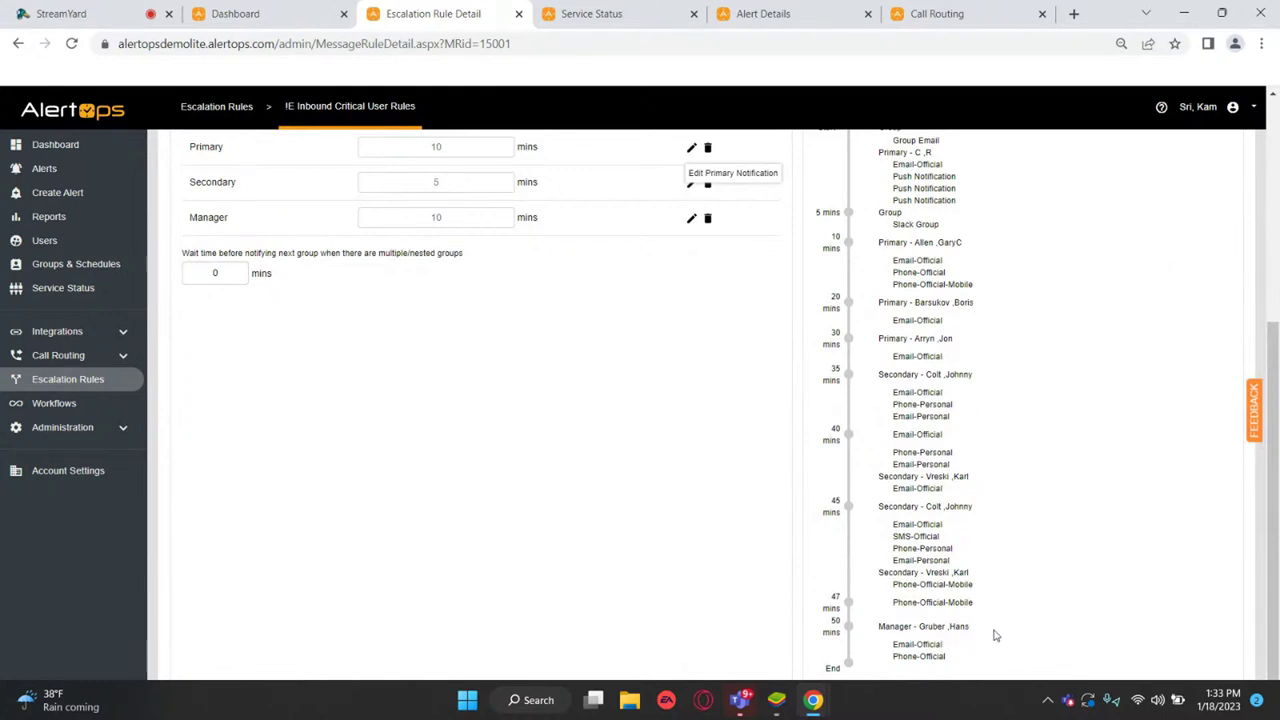
pyautogui.scroll(4, 995, 635)
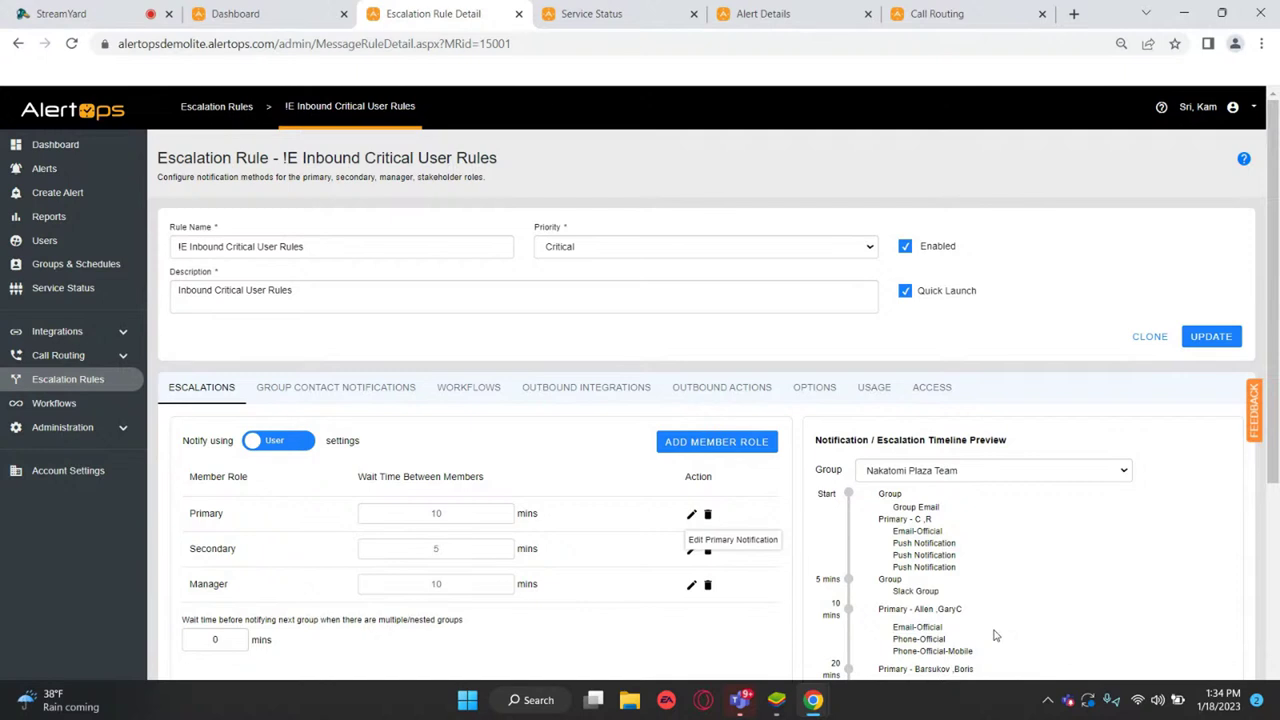
# - From the rule's Workflows list, open the Notify Manager 1 Hrs Before SLA If Not Resolved workflow
pyautogui.click(471, 395)
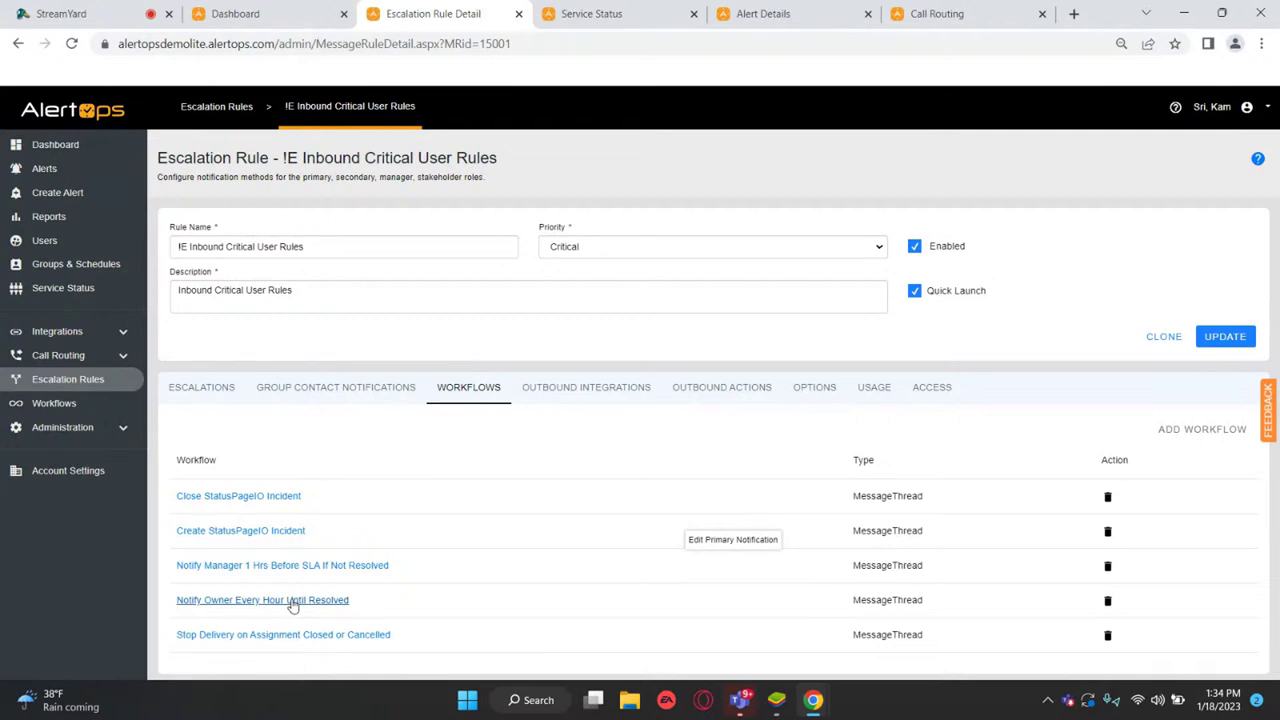
pyautogui.click(215, 384)
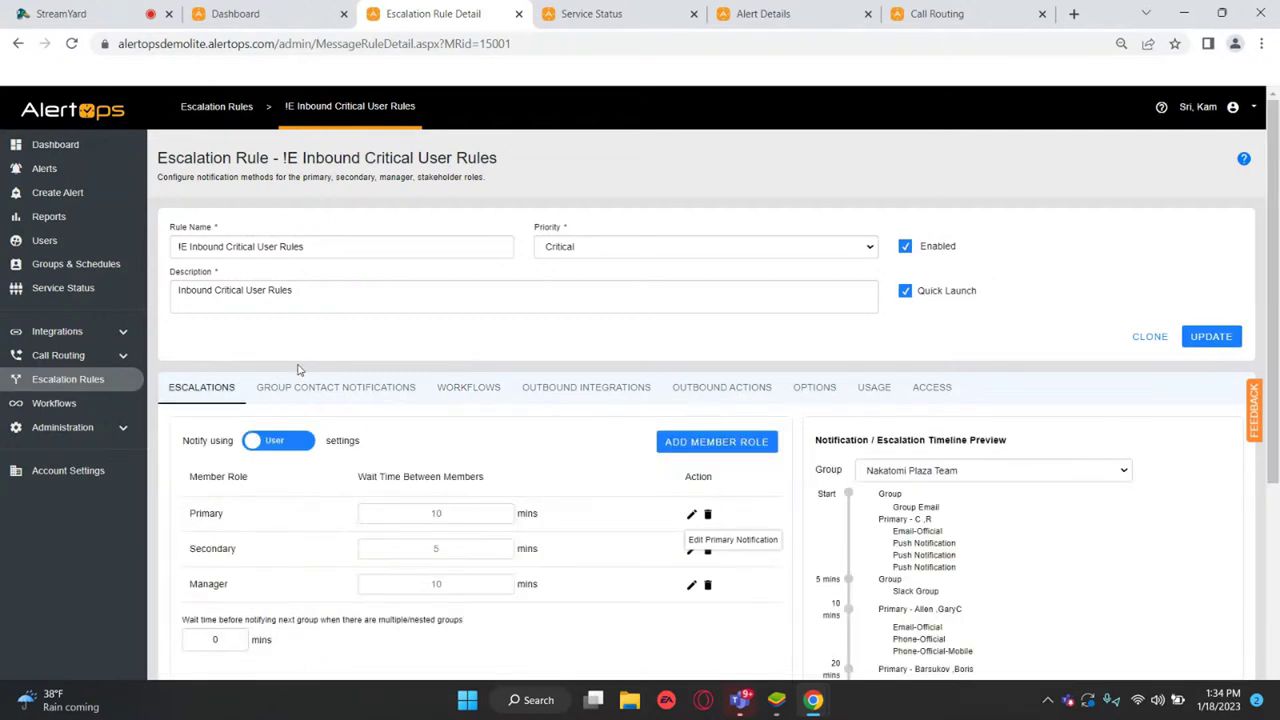
pyautogui.scroll(-4, 1005, 545)
pyautogui.scroll(4, 1003, 543)
pyautogui.click(466, 398)
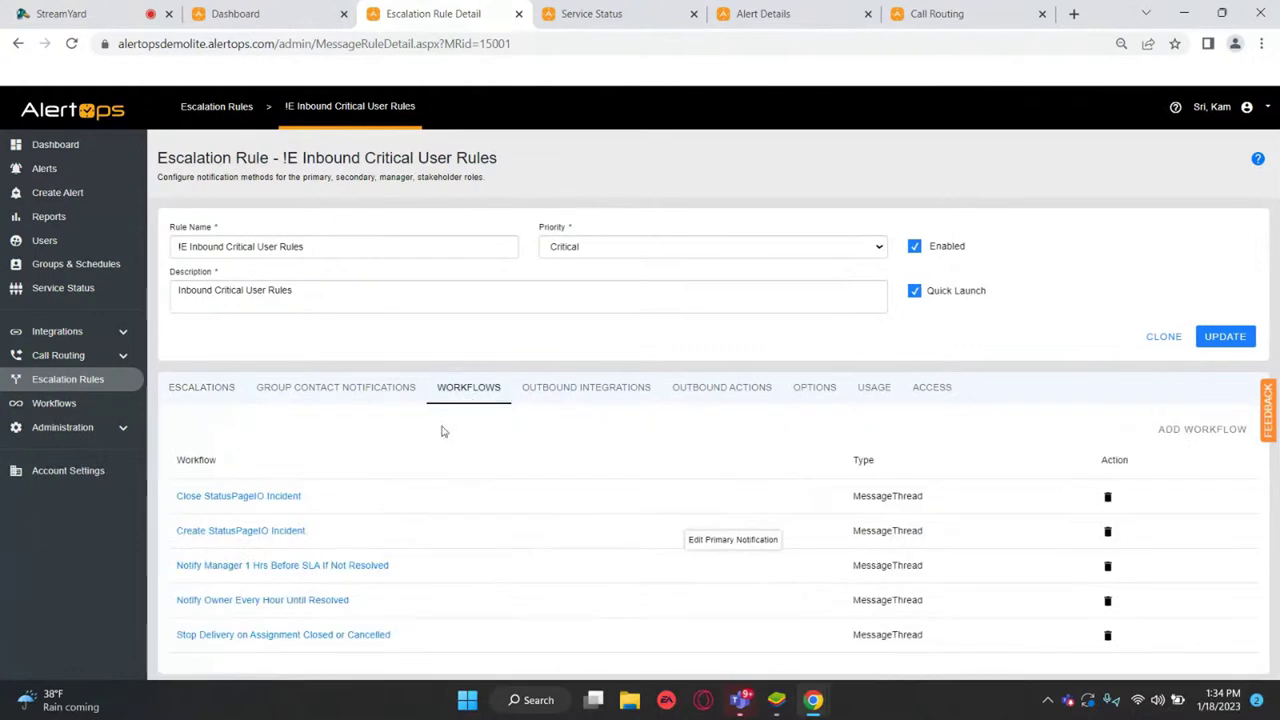
pyautogui.click(301, 569)
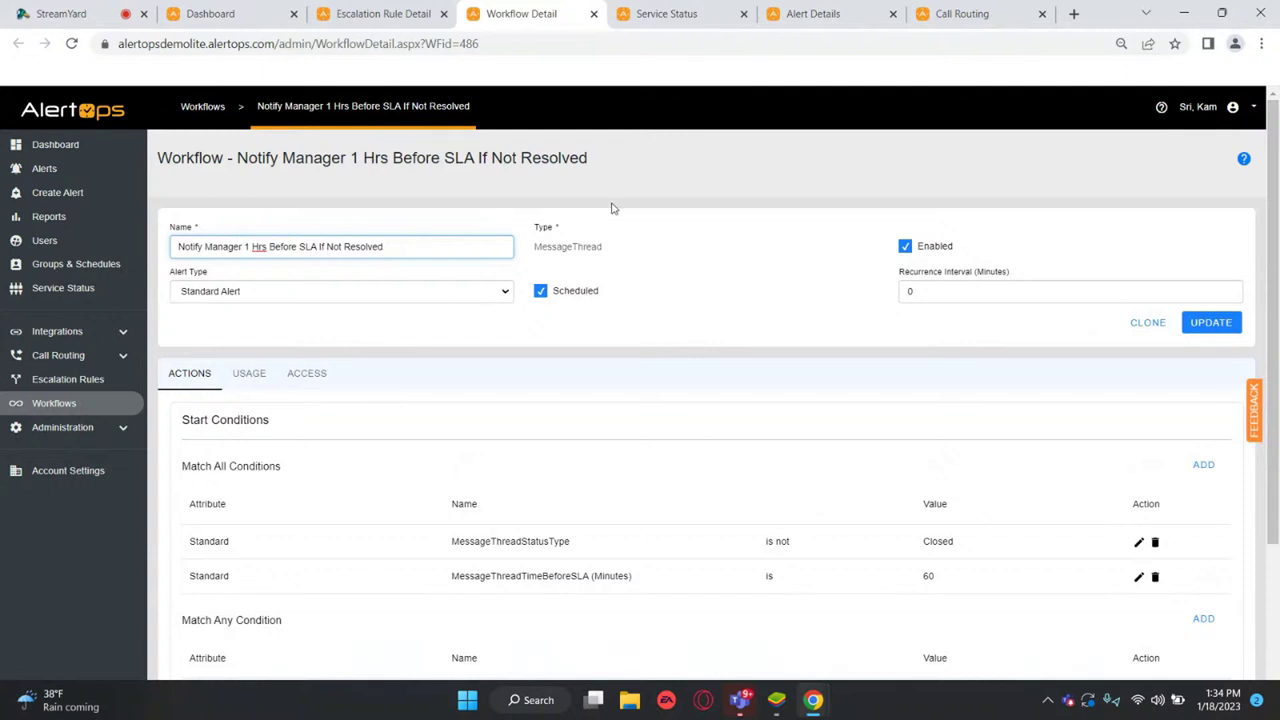
# - Inspect the Send Message to Manager Email action, cancel it, and close the workflow tab
pyautogui.scroll(-2, 563, 346)
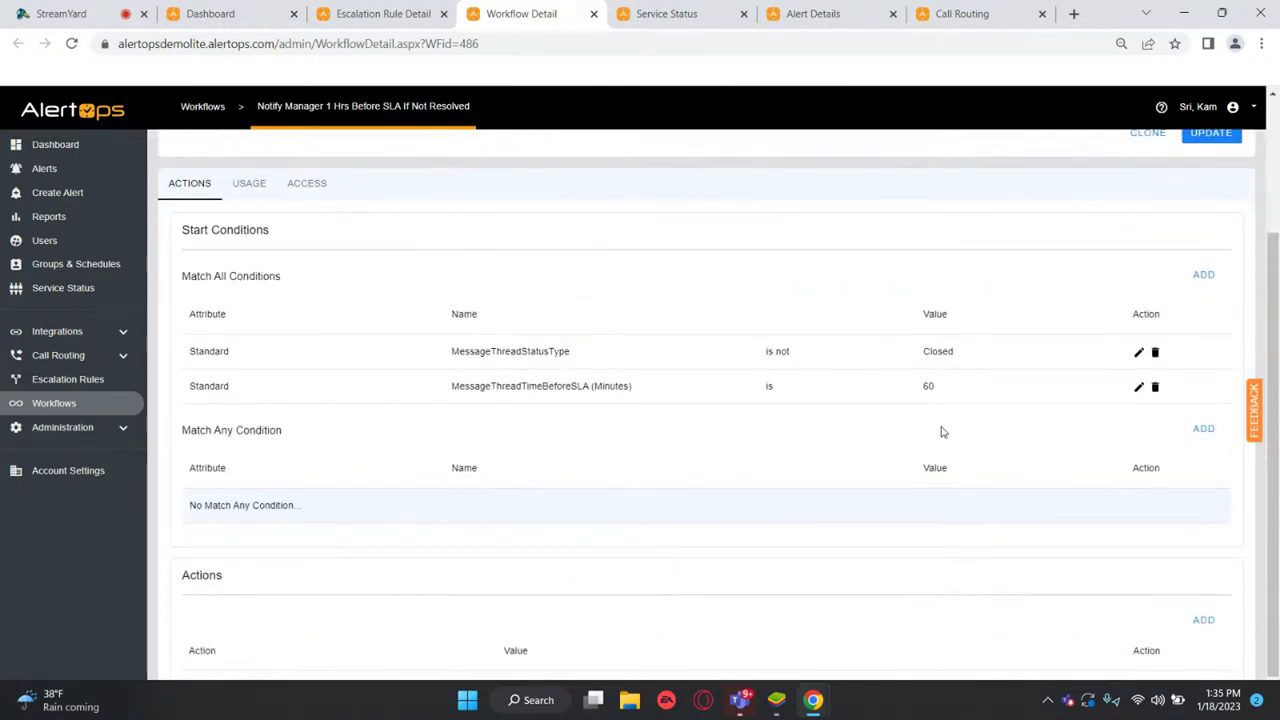
pyautogui.scroll(-1, 974, 383)
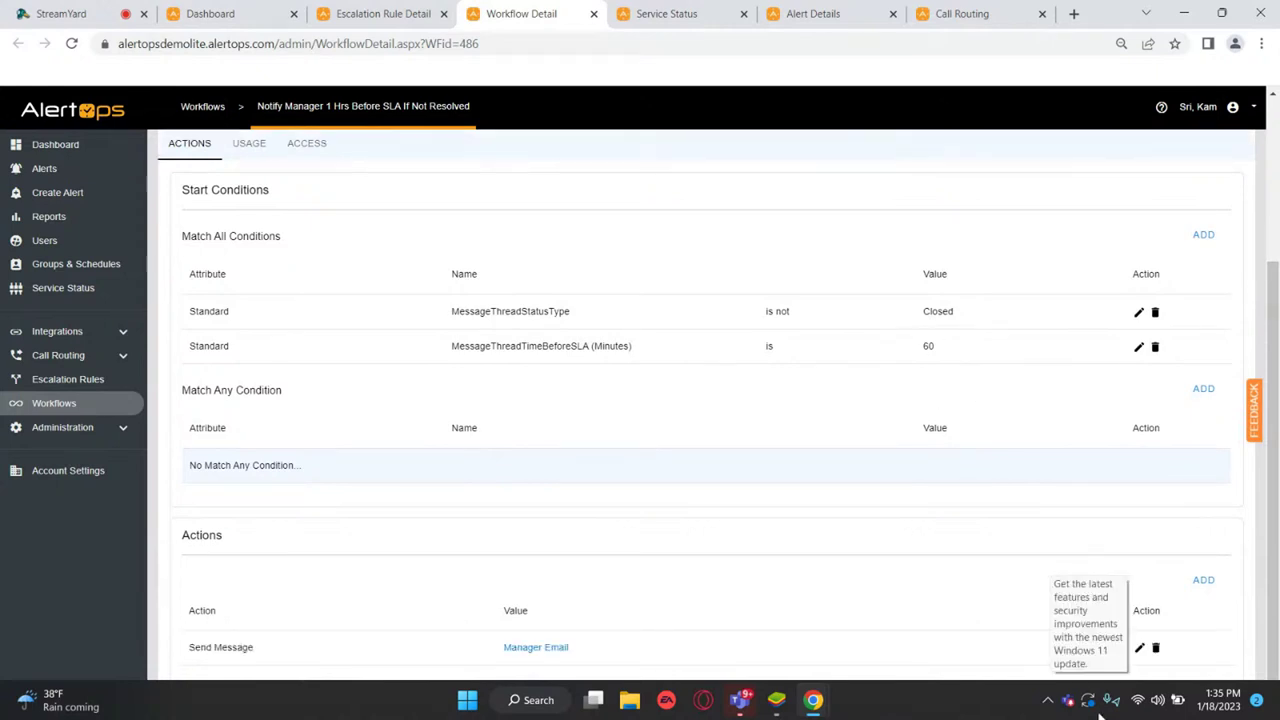
pyautogui.click(1139, 648)
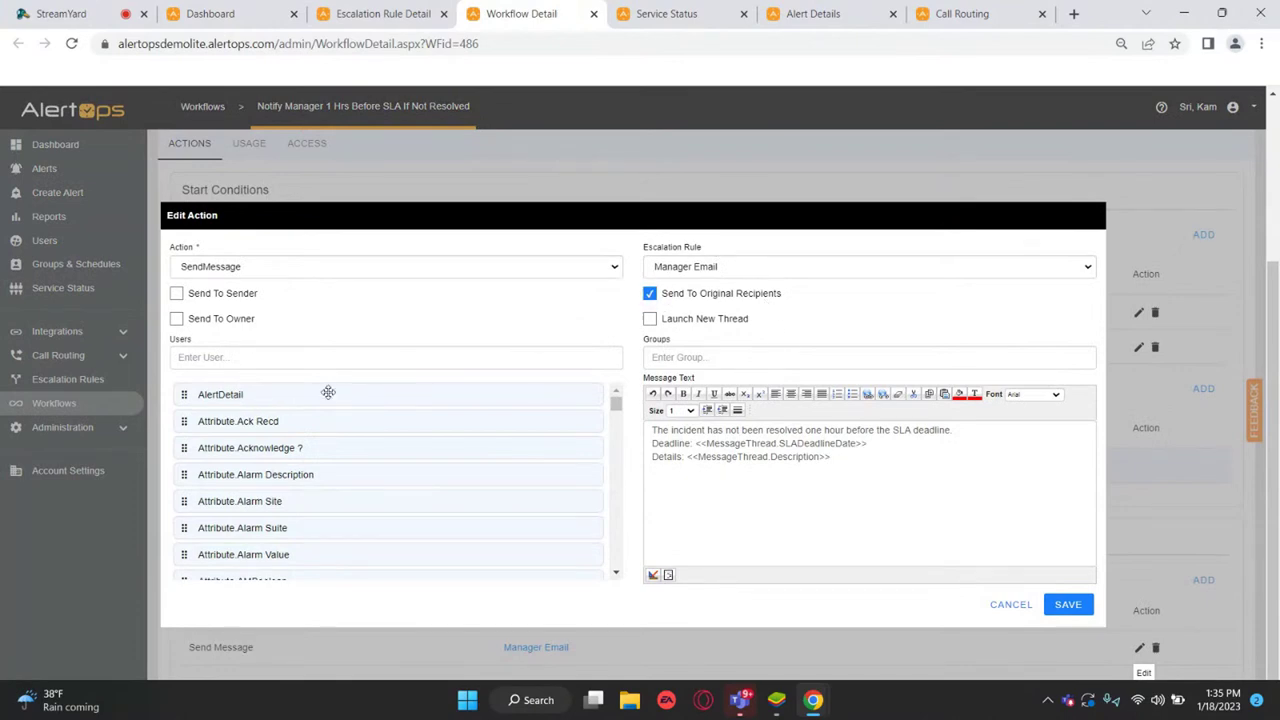
pyautogui.click(1010, 605)
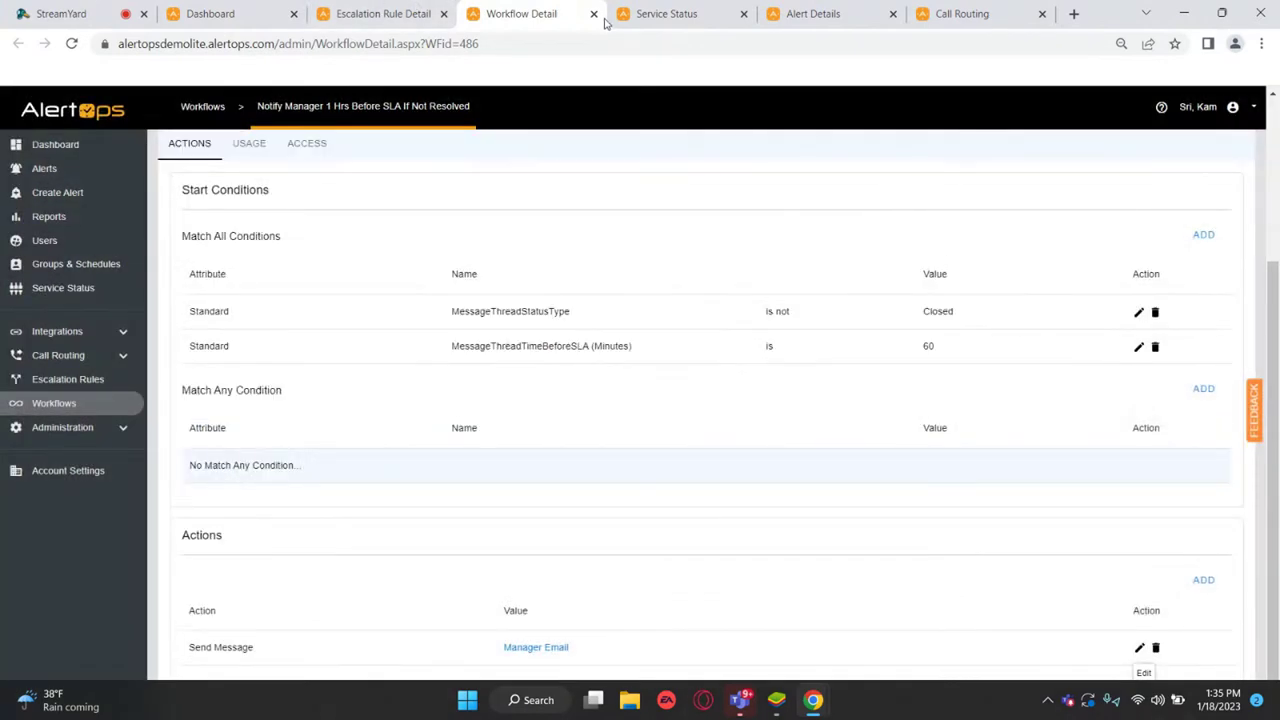
pyautogui.click(594, 14)
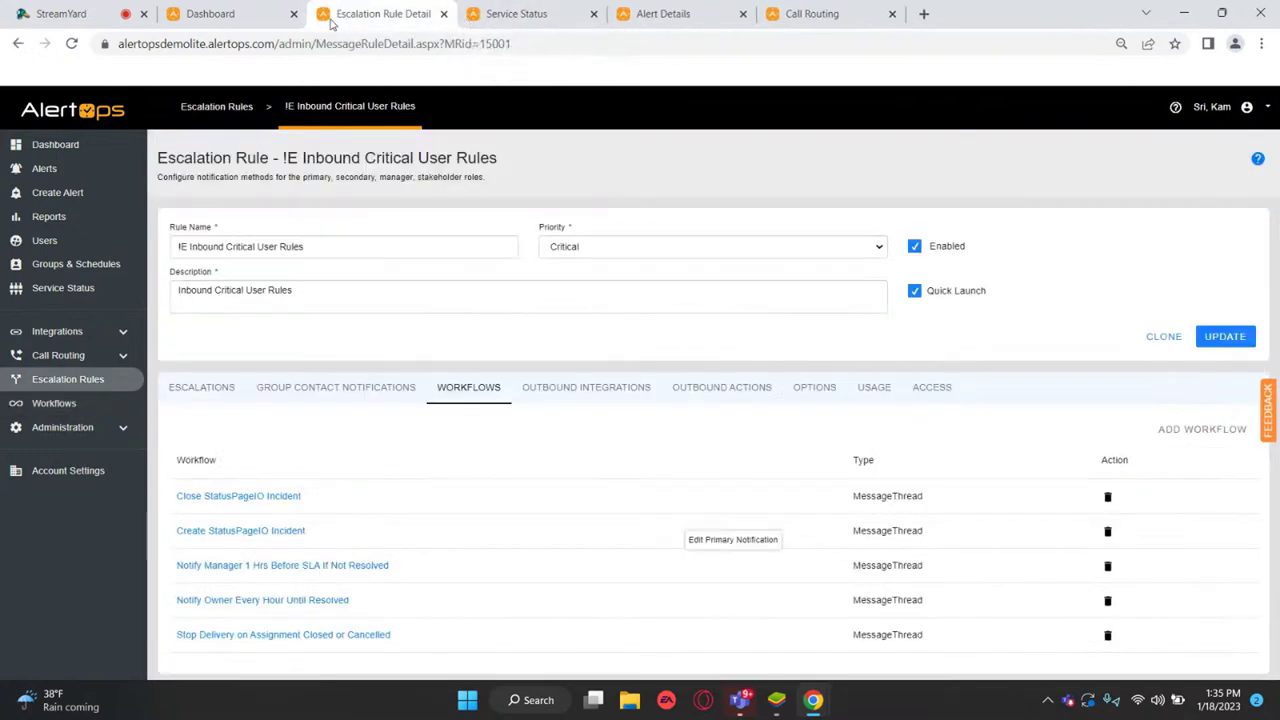
# - Show the Escalations tab again with Primary 10, Secondary 5 and Manager 10 mins
pyautogui.click(195, 387)
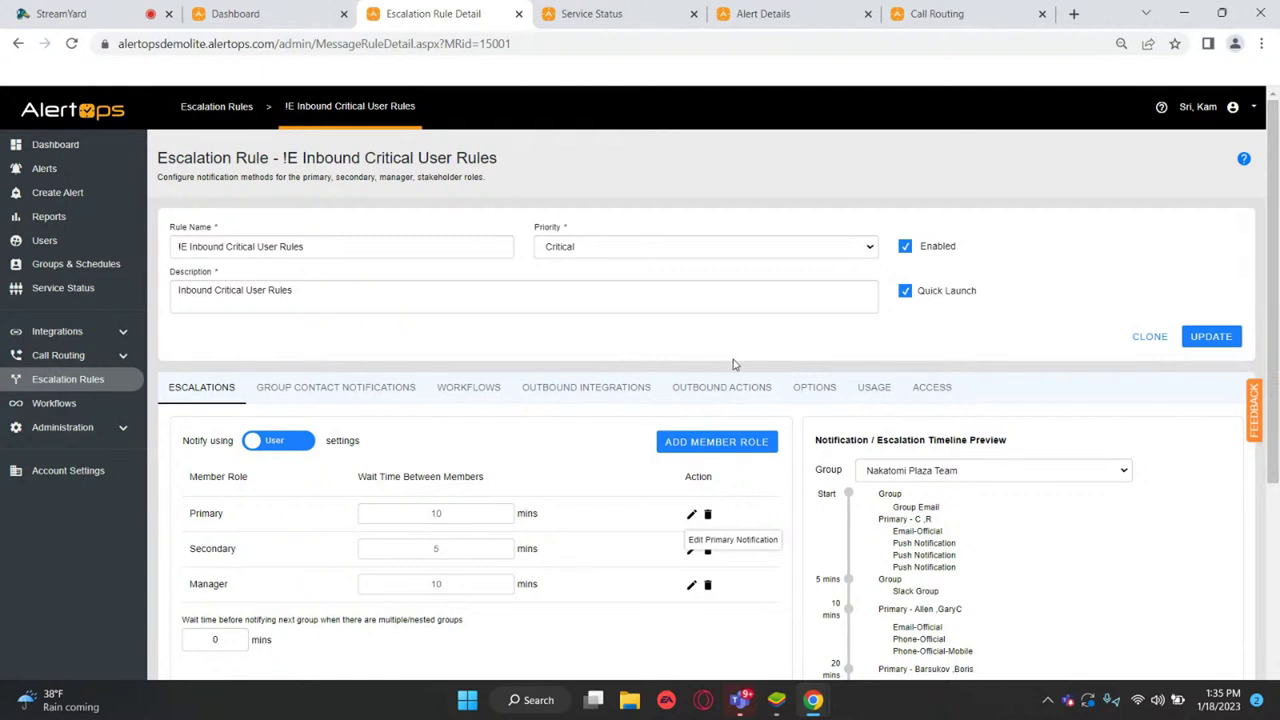
# - List the rule's outbound actions, including ServiceNow Create Incident and two Connectwise tickets
pyautogui.click(706, 387)
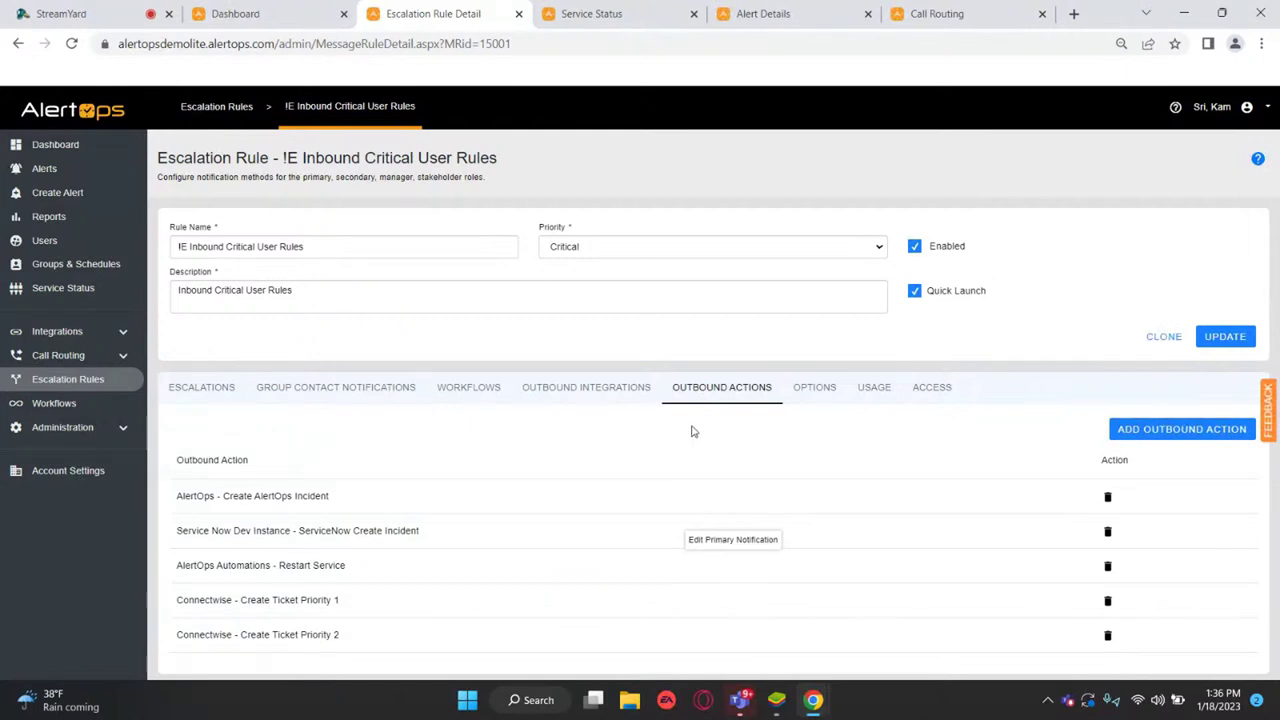
# - Review the rule's Options tab down to Alert Type and SLA, then return to Escalations
pyautogui.click(805, 406)
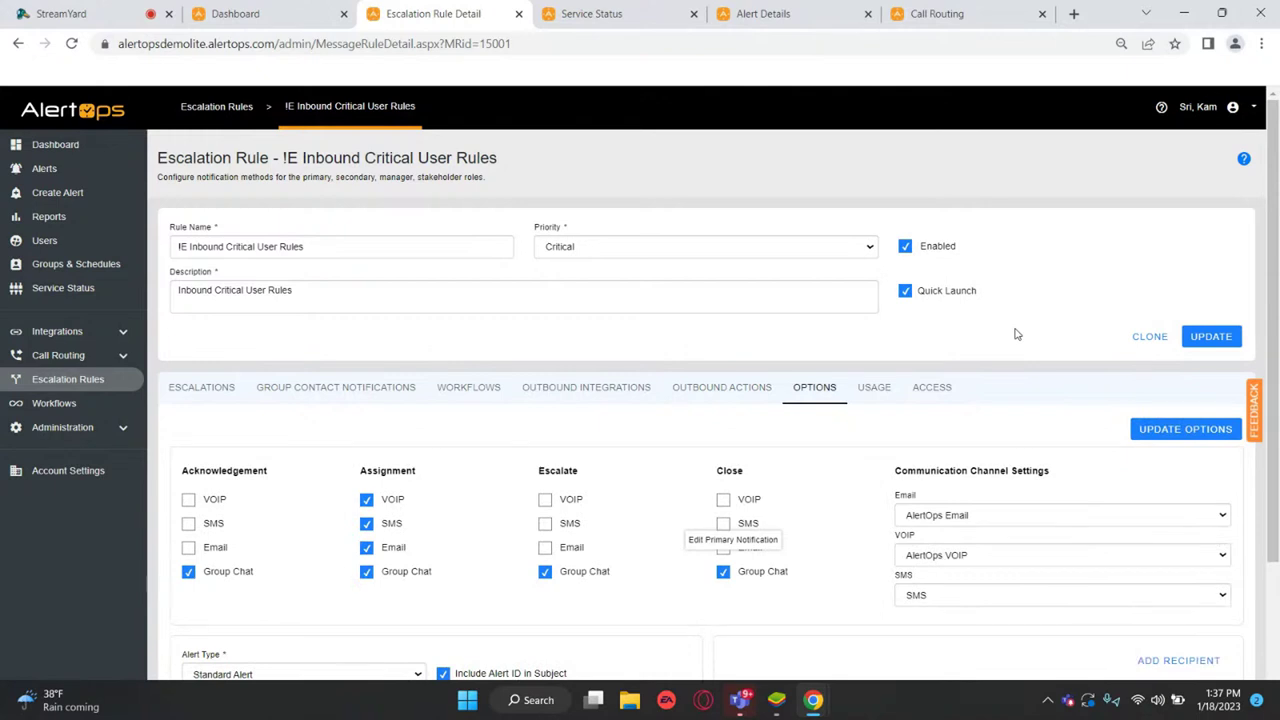
pyautogui.scroll(-2, 1010, 333)
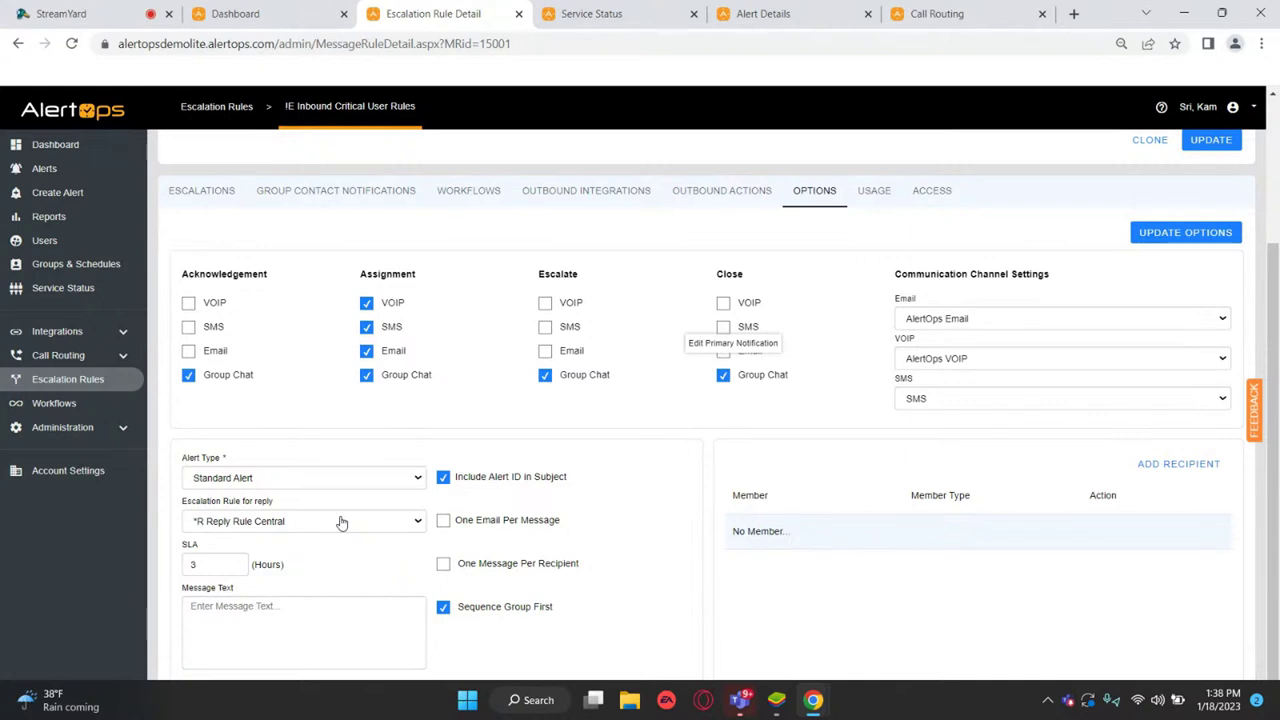
pyautogui.click(178, 210)
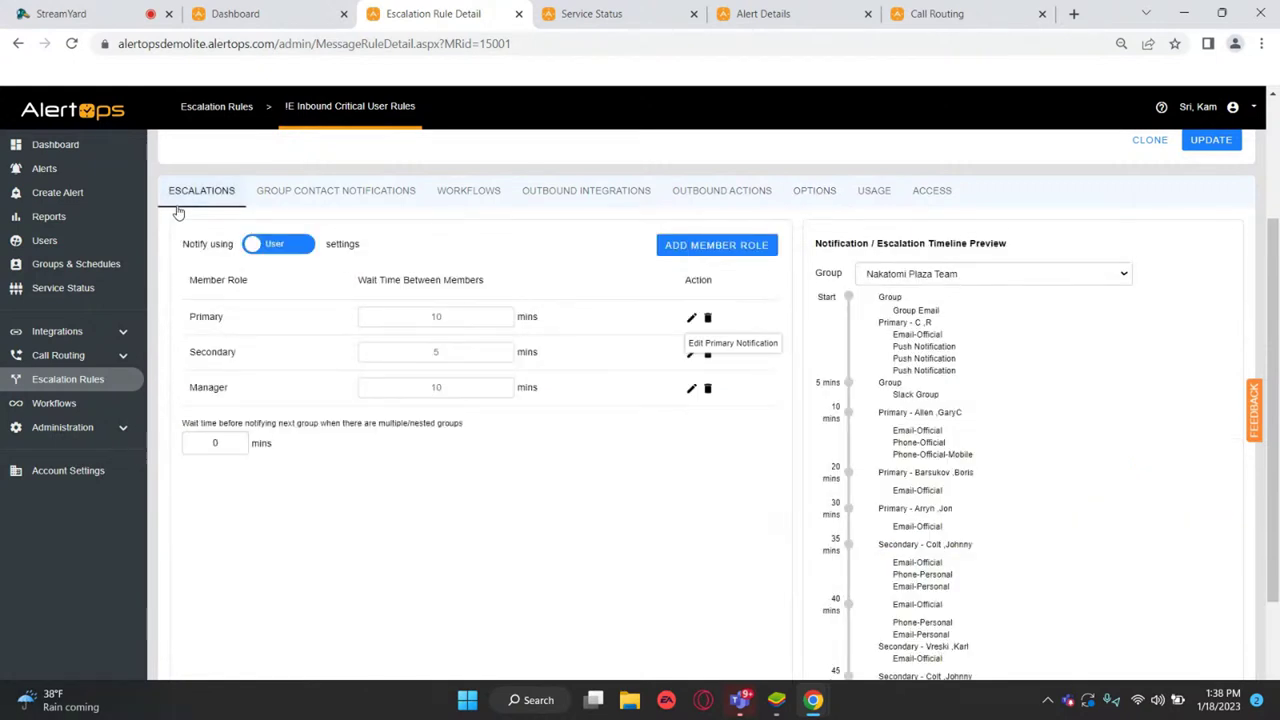
# - Open the Dashboard, showing the last 60m with no open alerts
pyautogui.scroll(2, 577, 223)
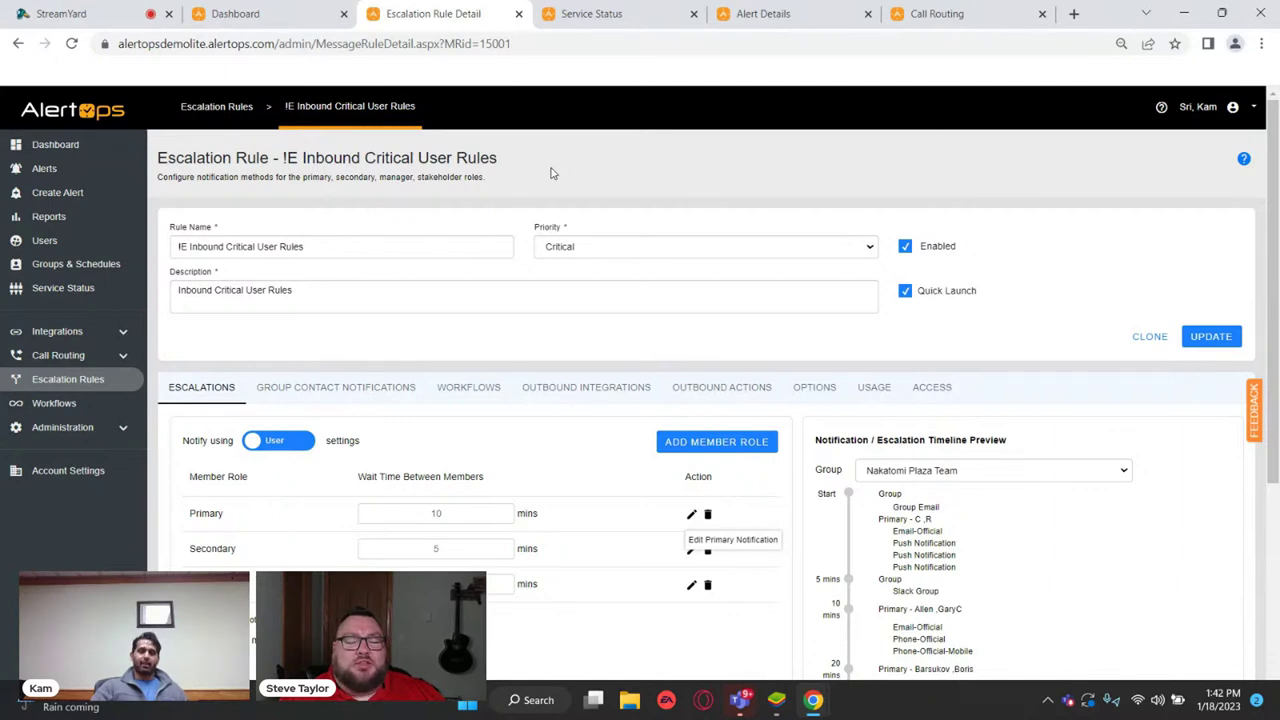
pyautogui.click(88, 146)
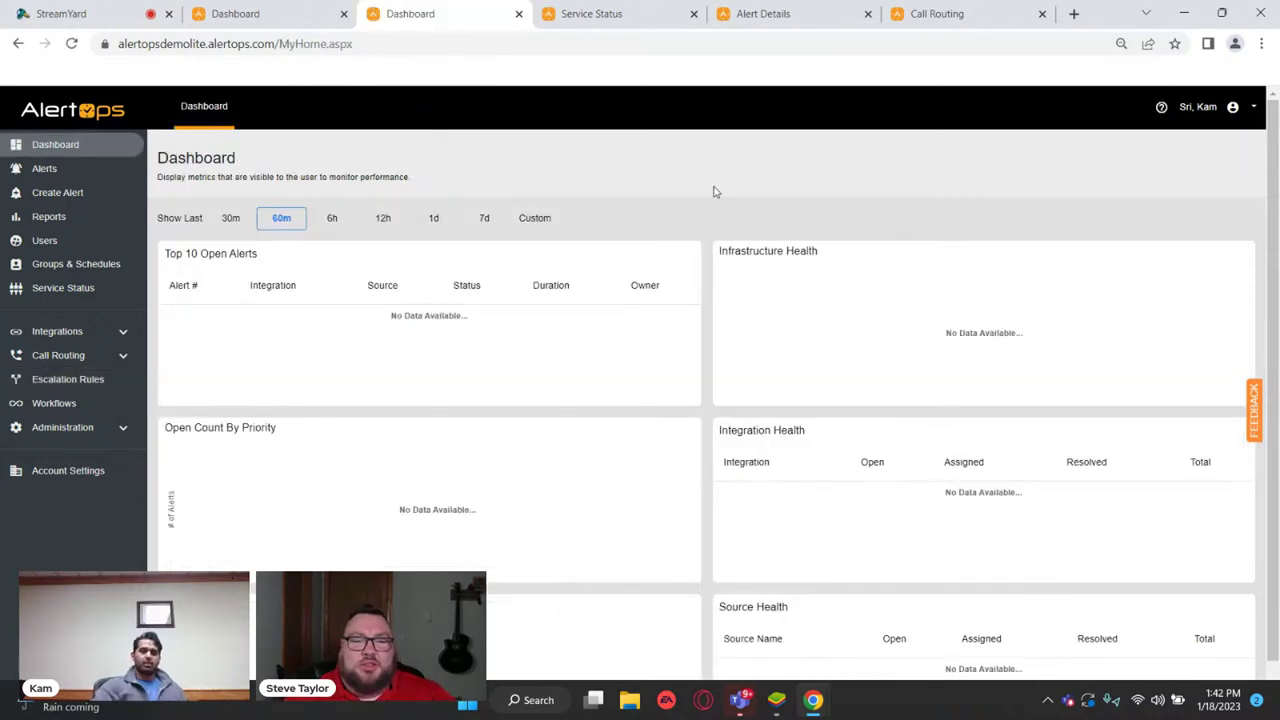
# - Apply the custom 12/18/22–1/17/23 range to the dashboard, then go to Alerts
pyautogui.click(553, 228)
pyautogui.click(853, 430)
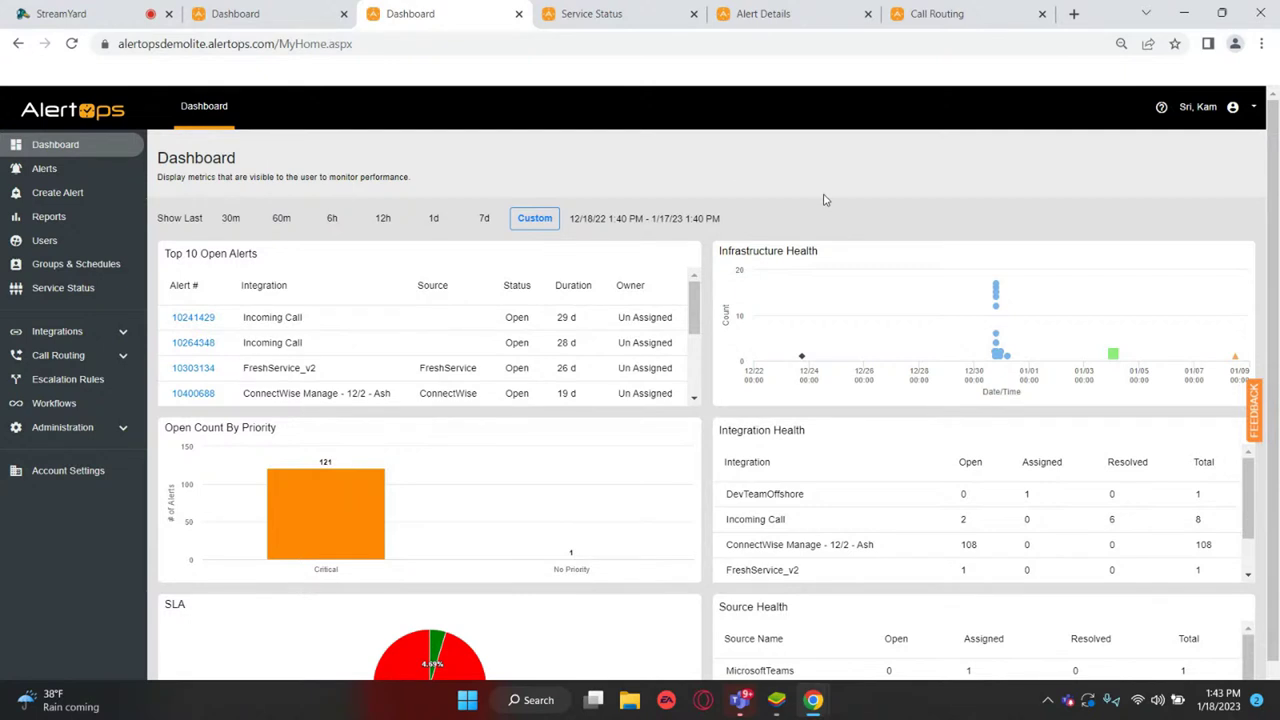
pyautogui.click(40, 170)
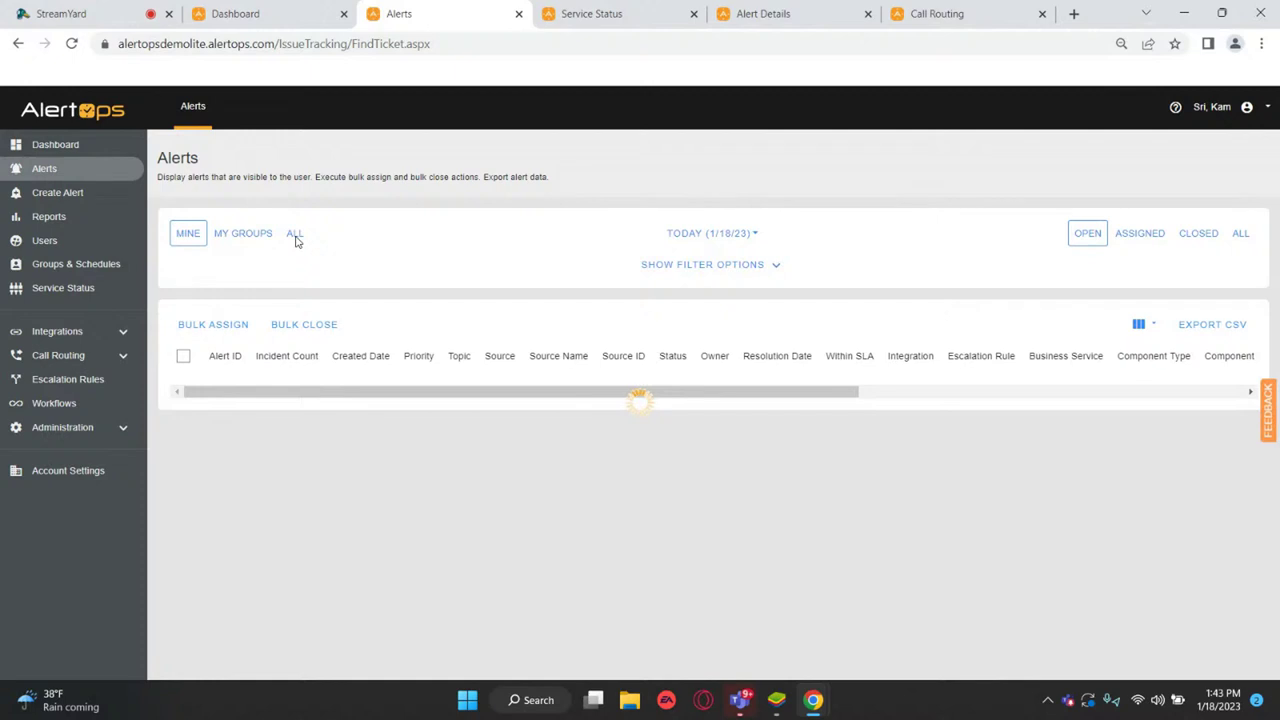
# - Filter the Alerts list to all owners, all statuses and the Last 30 Days
pyautogui.click(295, 236)
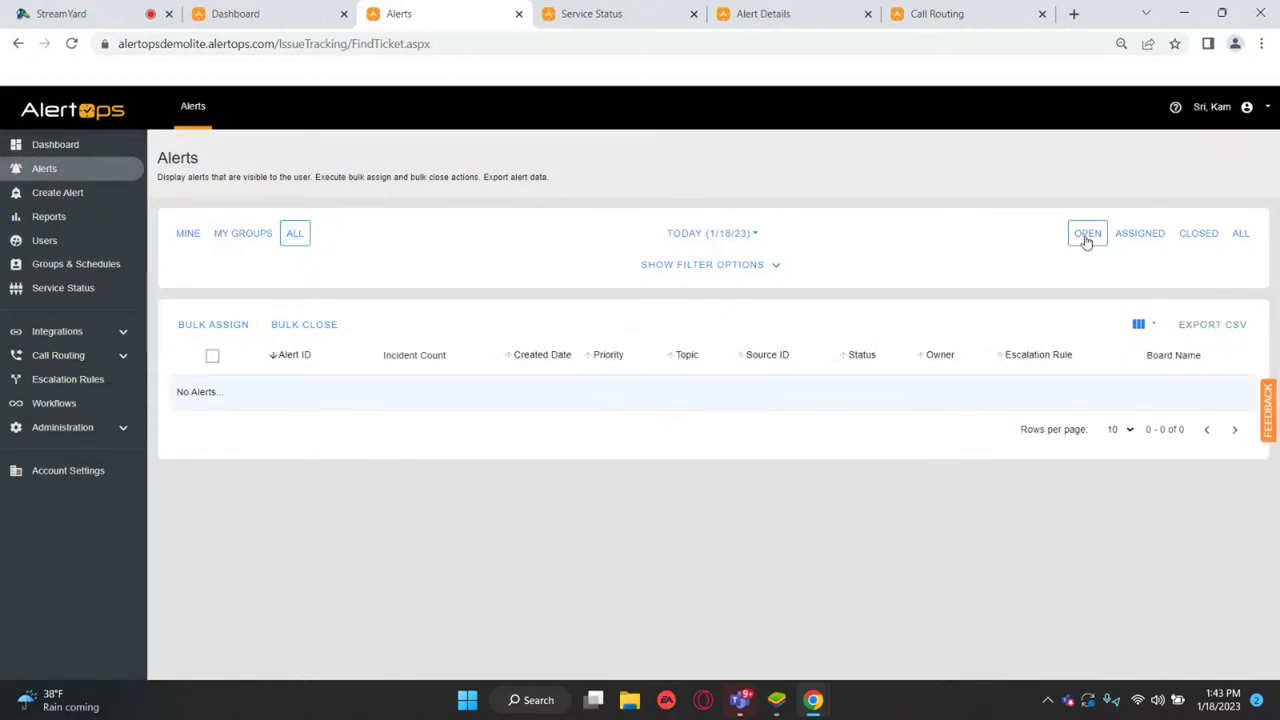
pyautogui.click(1238, 234)
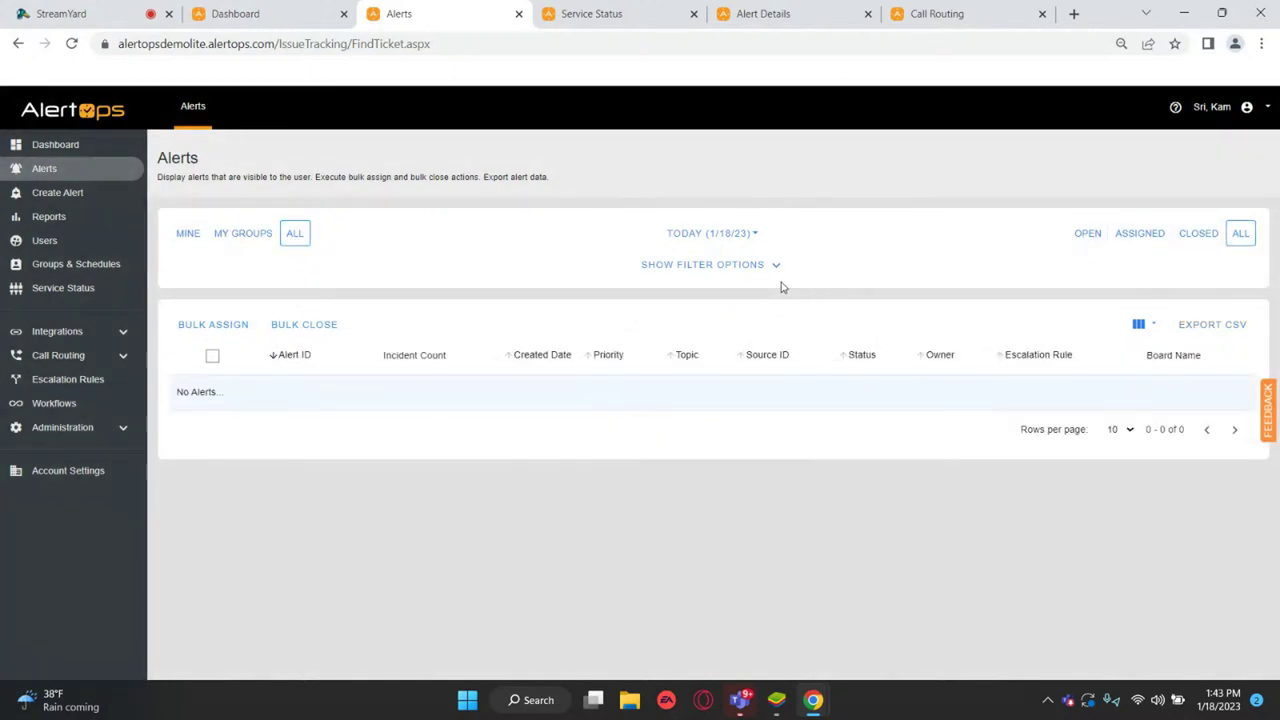
pyautogui.click(711, 240)
pyautogui.click(712, 327)
pyautogui.scroll(-2, 991, 191)
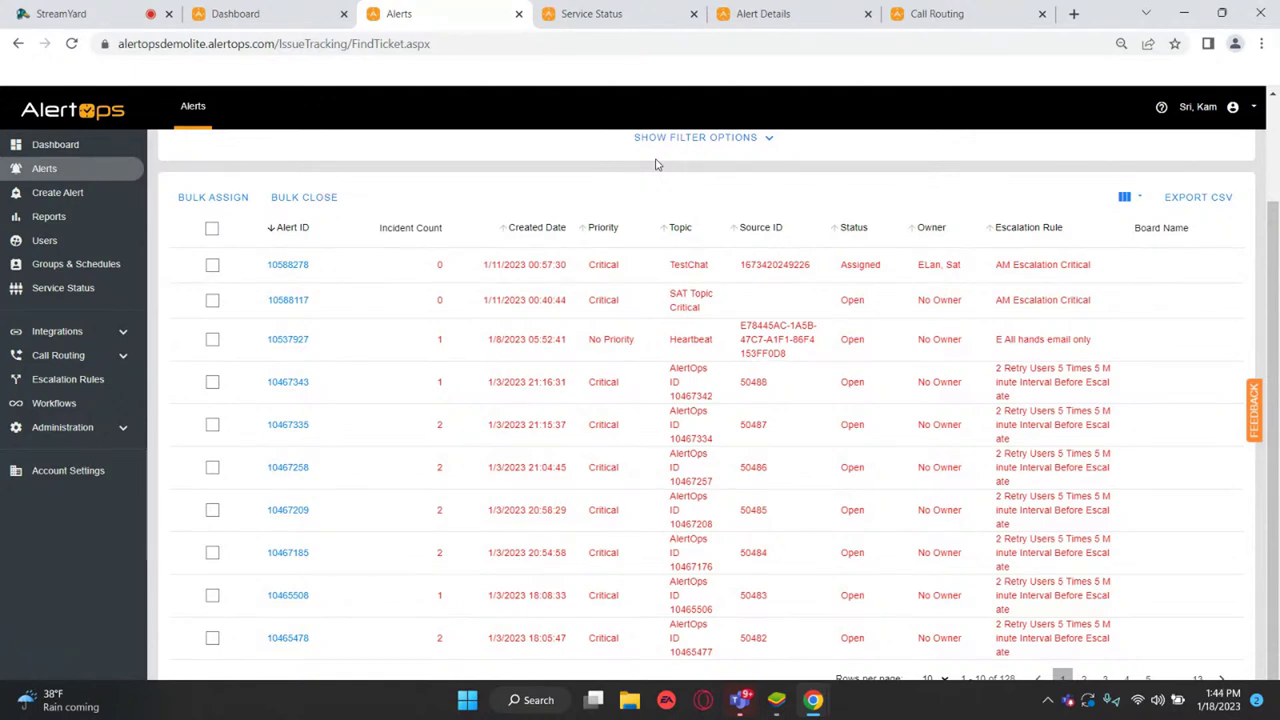
# - Show the Dashboard for the custom range 12/18/22 1:45 PM to 1/17/23 1:45 PM
pyautogui.click(56, 150)
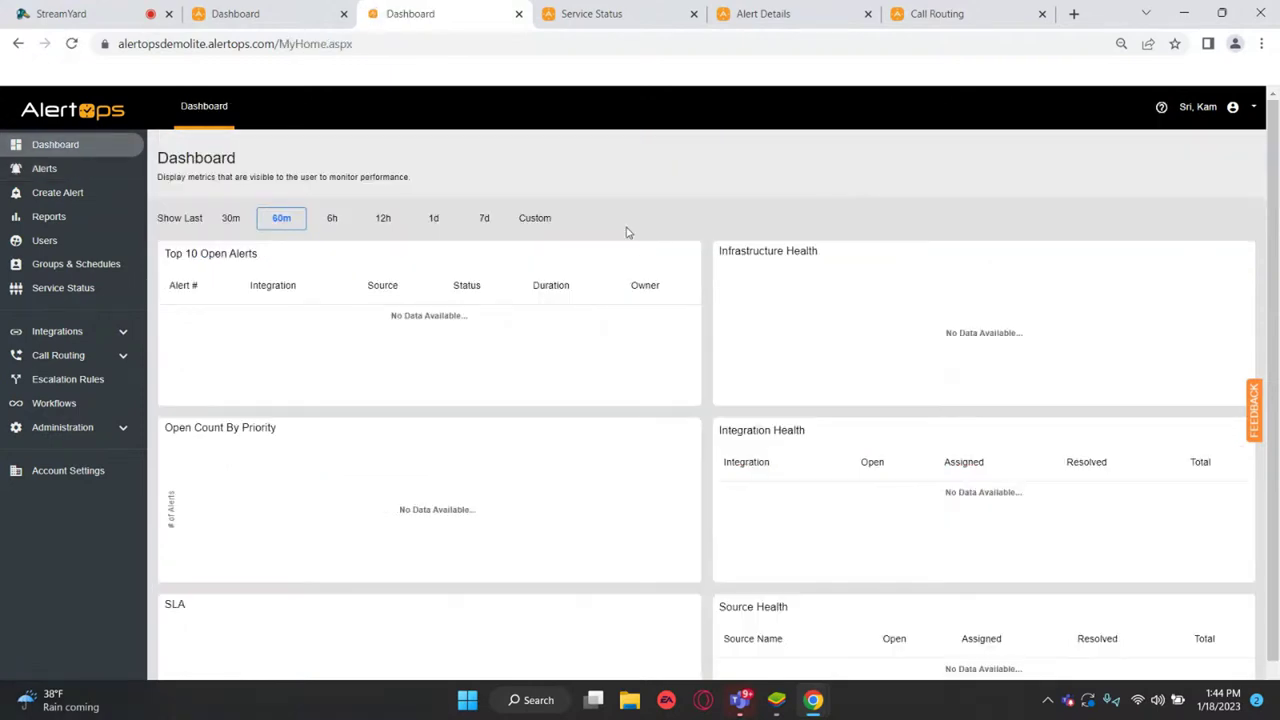
pyautogui.click(533, 217)
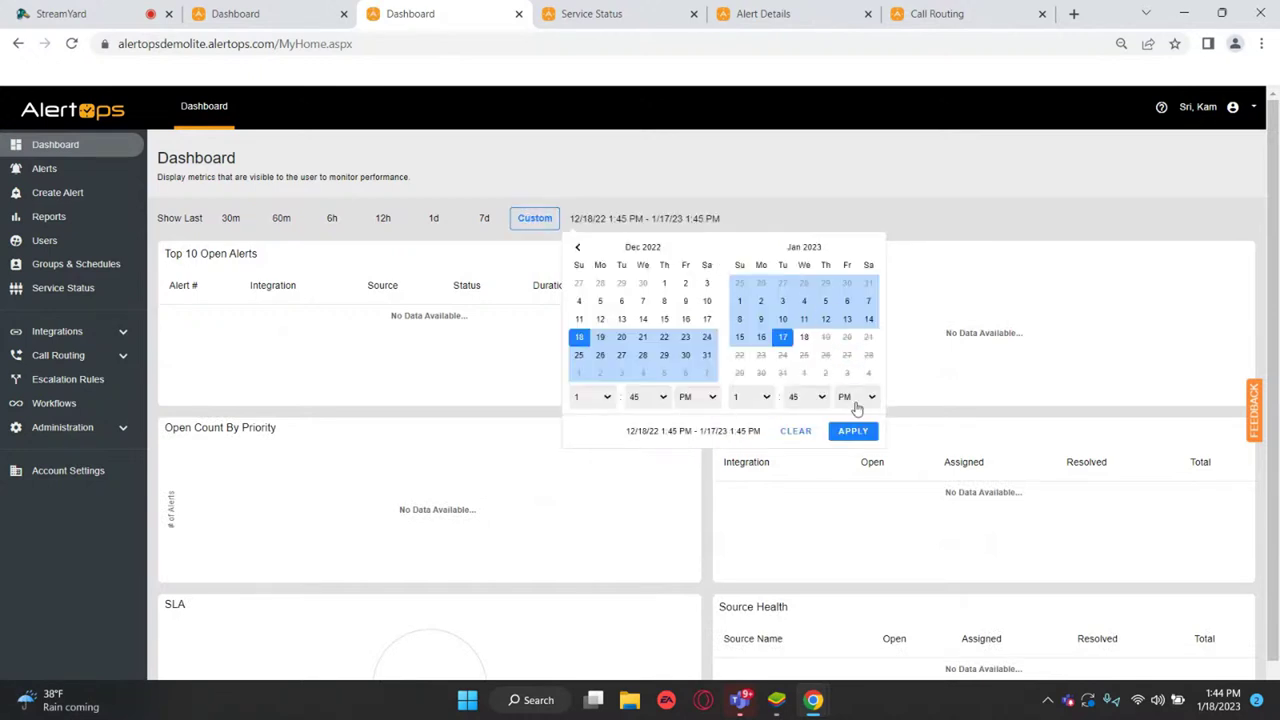
pyautogui.click(852, 431)
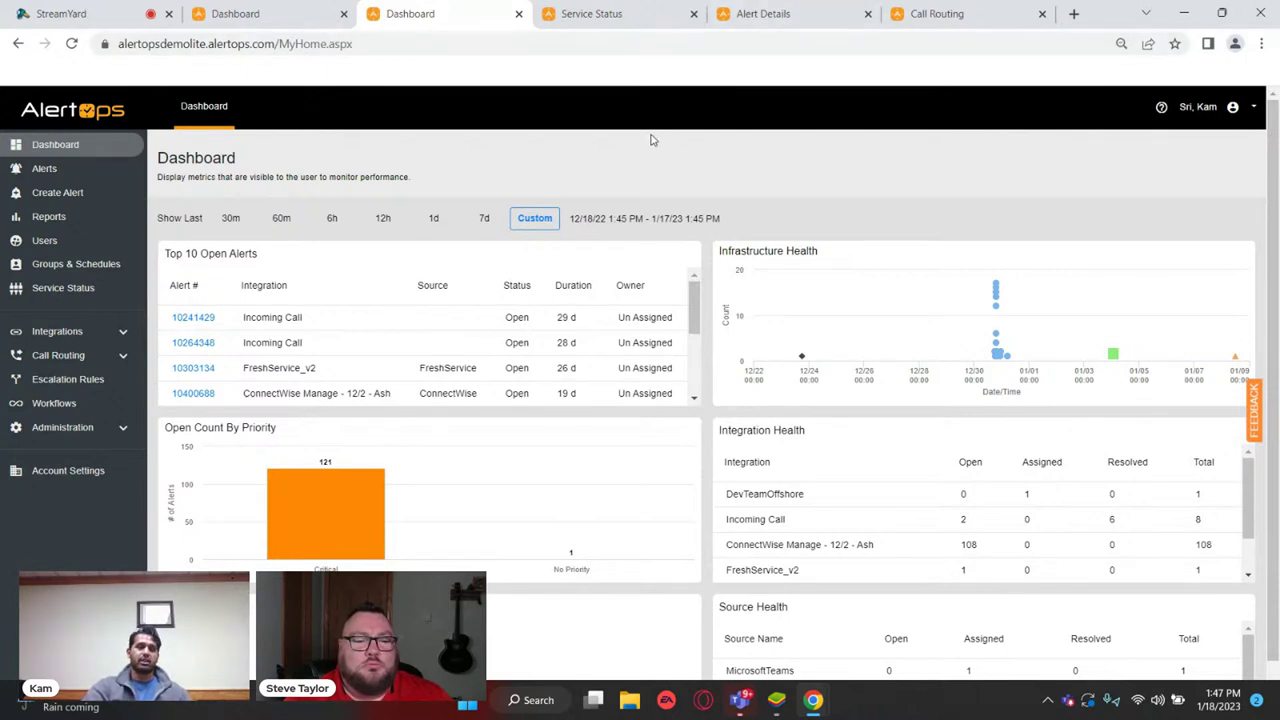
# - Move the Call Routing browser tab to sit right after the second Dashboard tab
pyautogui.moveTo(950, 14); pyautogui.dragTo(630, 12)
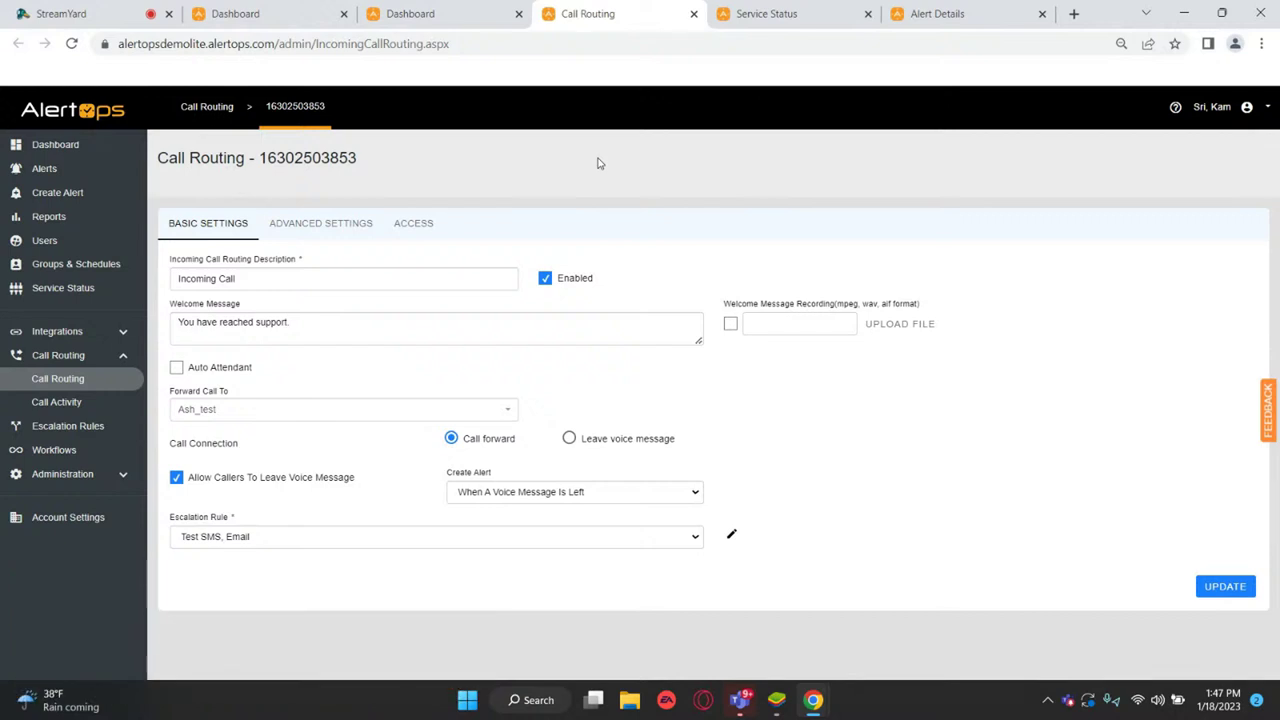
# - Toggle Auto Attendant on and back off, leaving call routing unchanged, and return to the Dashboard
pyautogui.moveTo(267, 157); pyautogui.dragTo(391, 163)
pyautogui.click(391, 165)
pyautogui.click(176, 368)
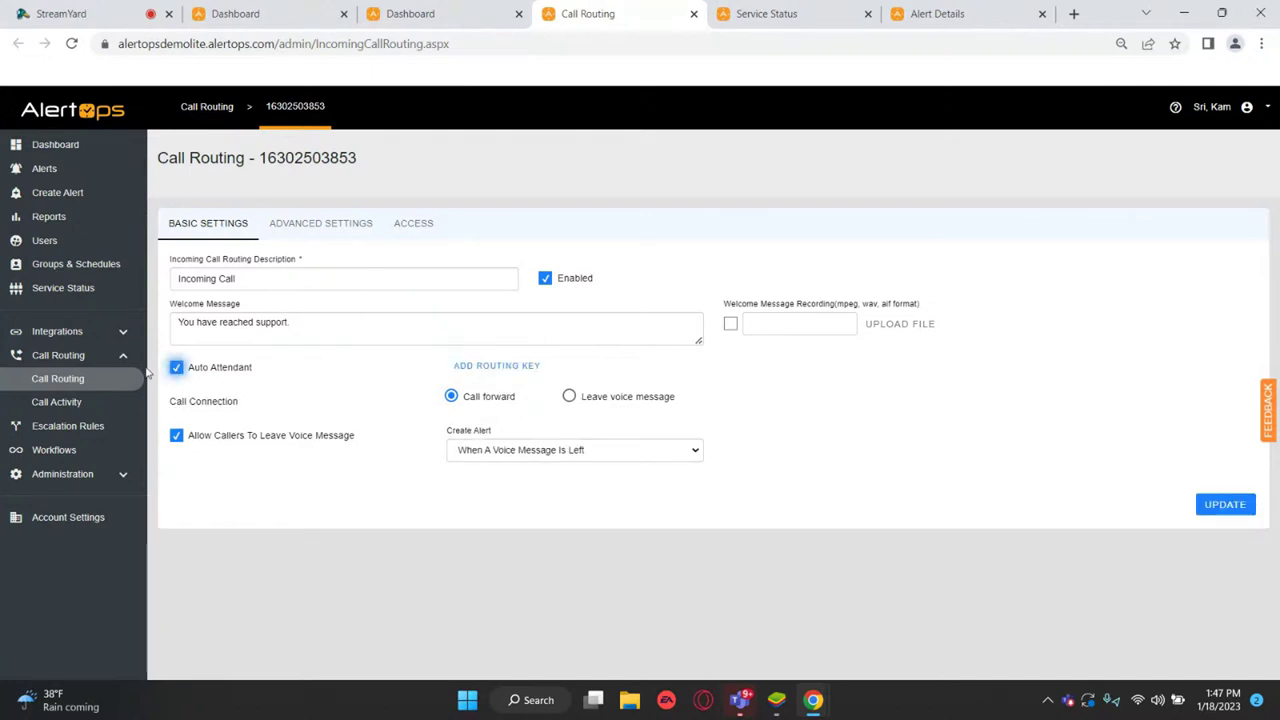
pyautogui.click(176, 369)
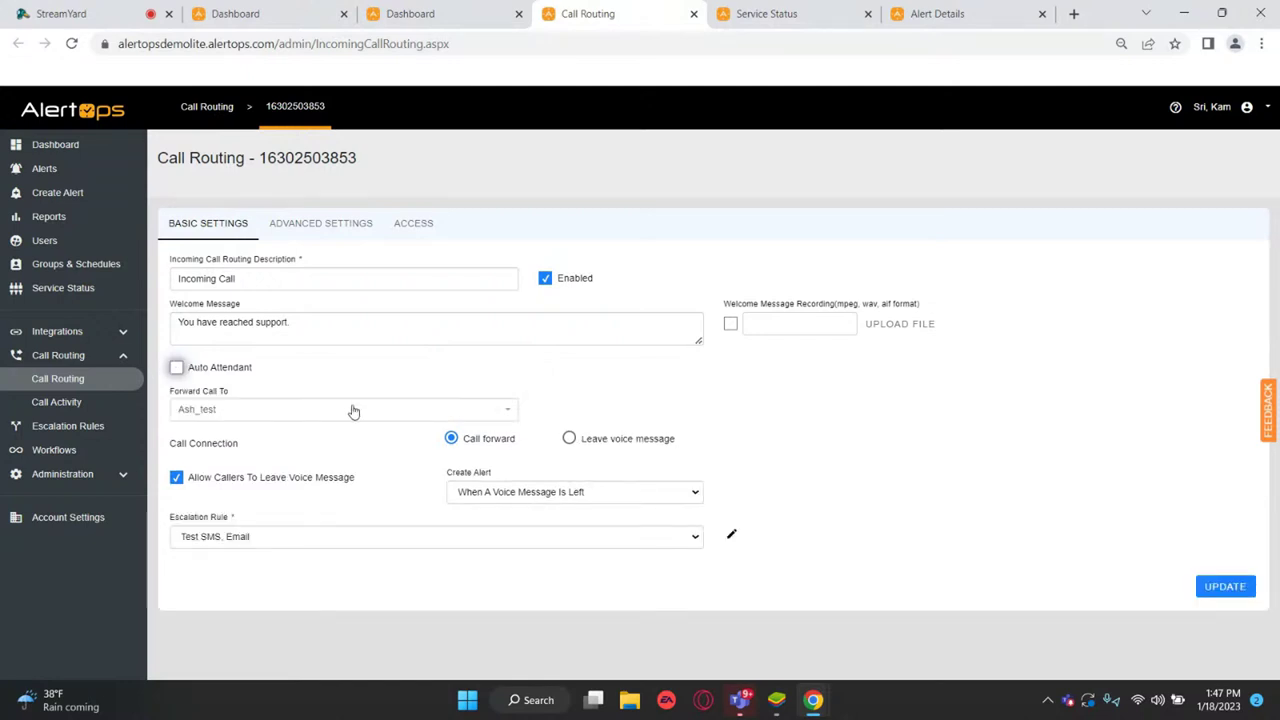
pyautogui.click(430, 14)
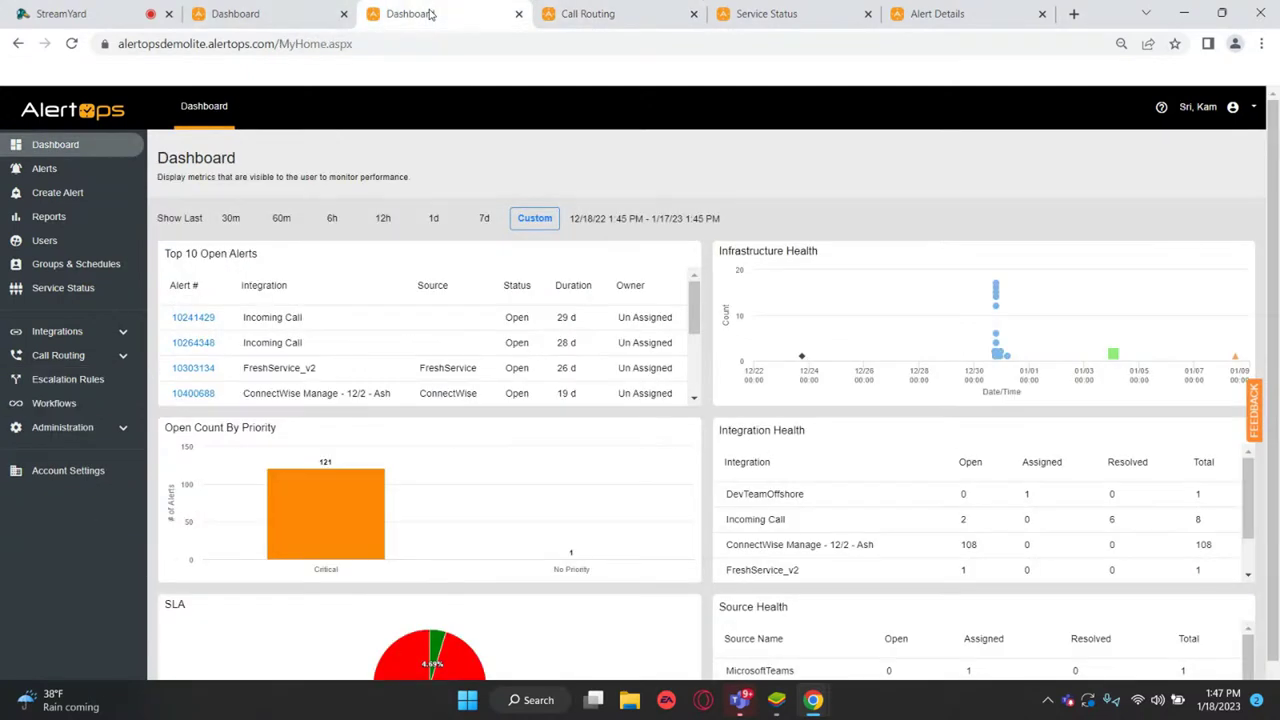
# - Search groups for 'nakatomi' and open the Nakatomi Plaza Team group calendar
pyautogui.click(104, 263)
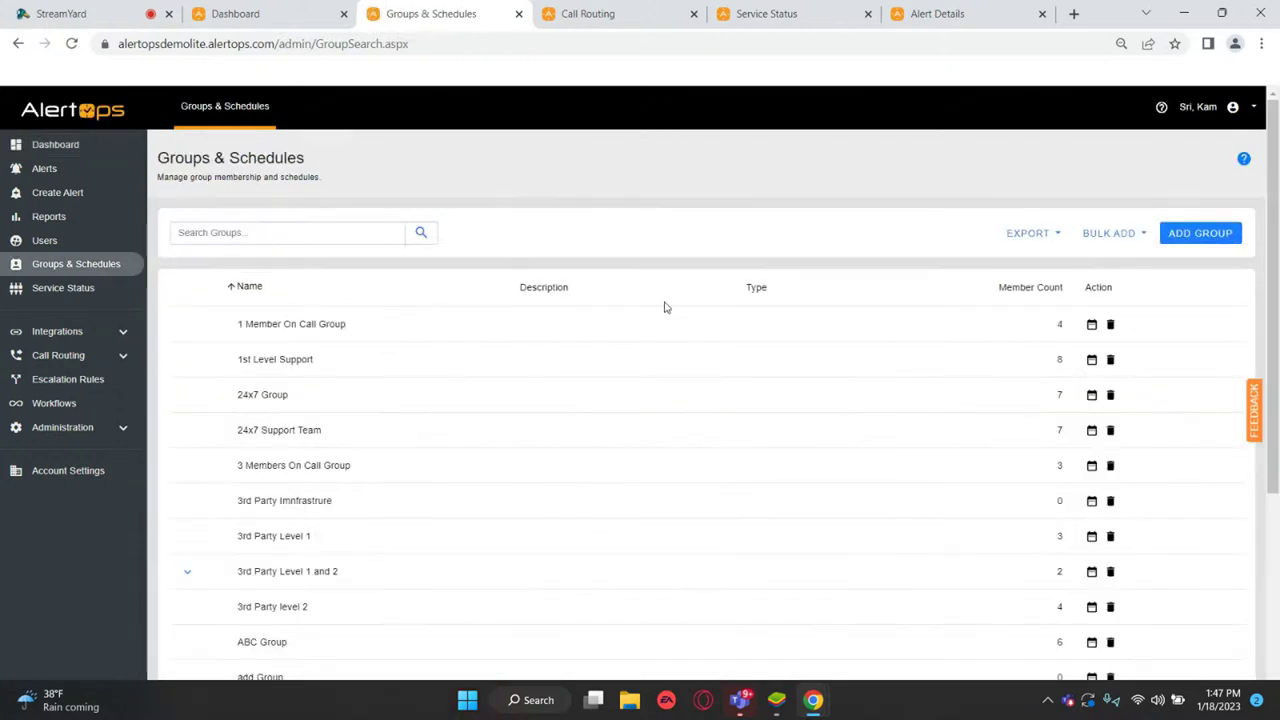
pyautogui.click(377, 237)
pyautogui.write('nakatomi')
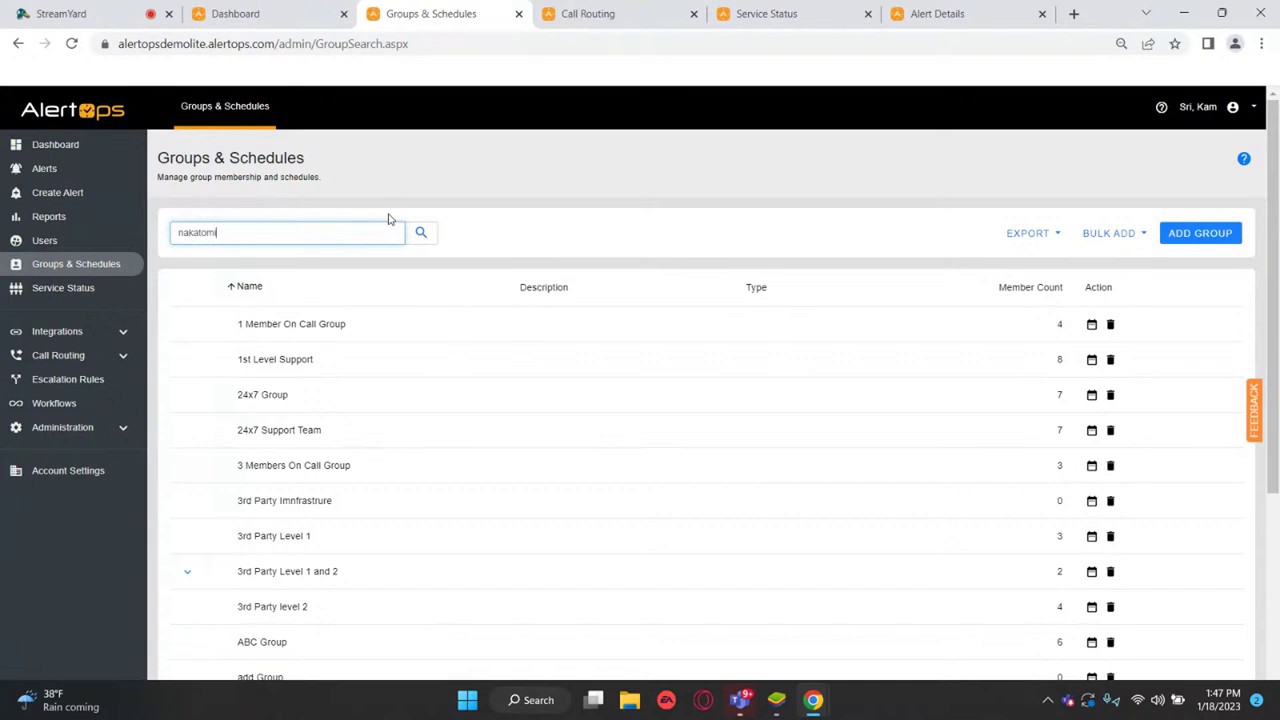
pyautogui.press('Return')
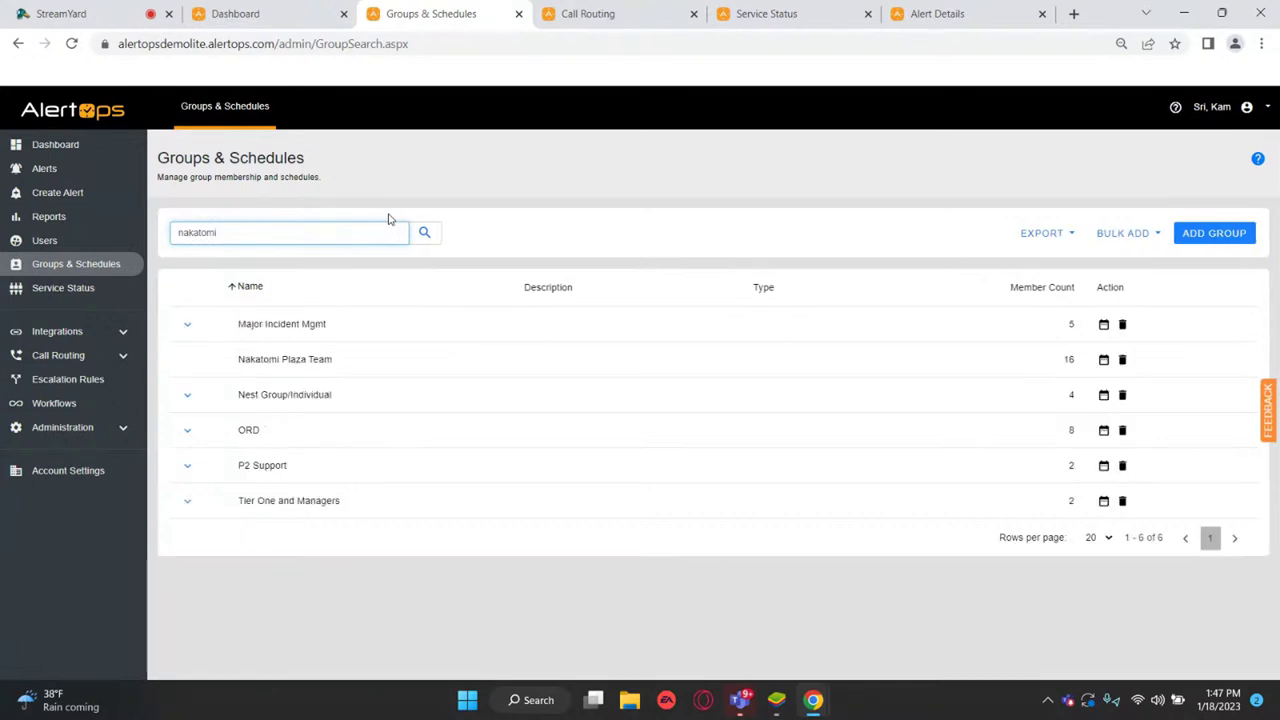
pyautogui.click(1104, 361)
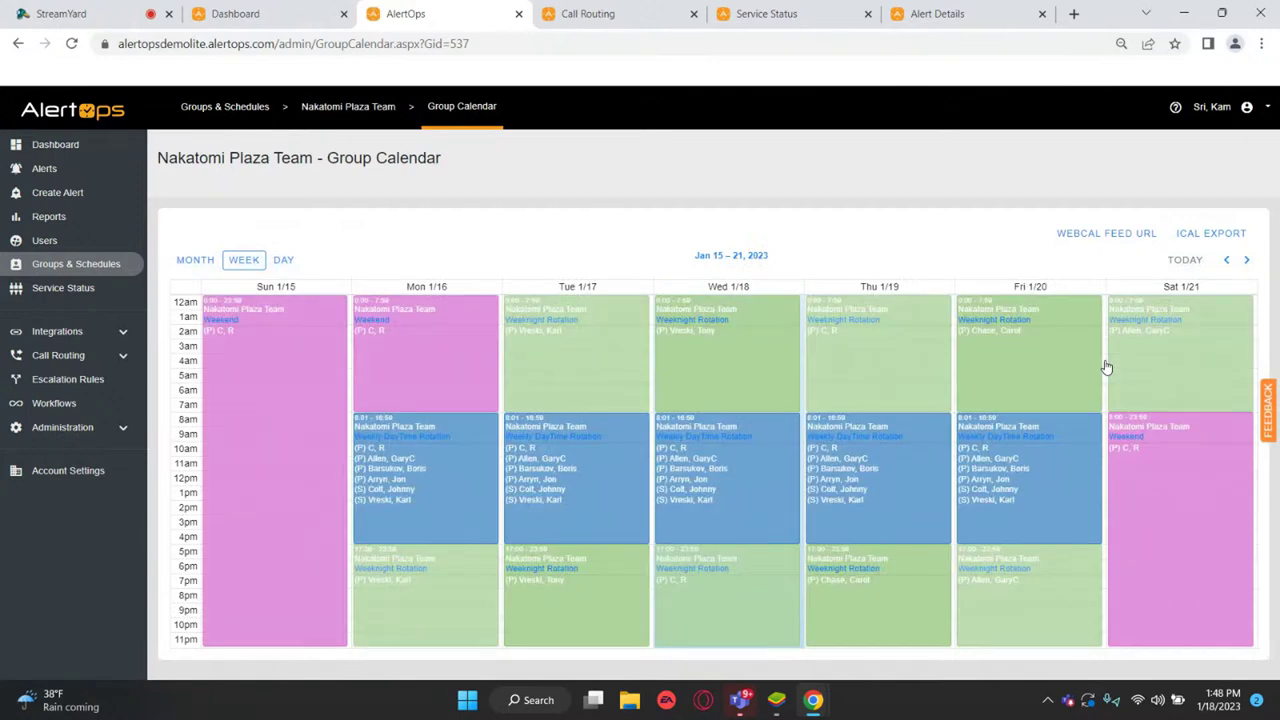
pyautogui.moveTo(732, 303)
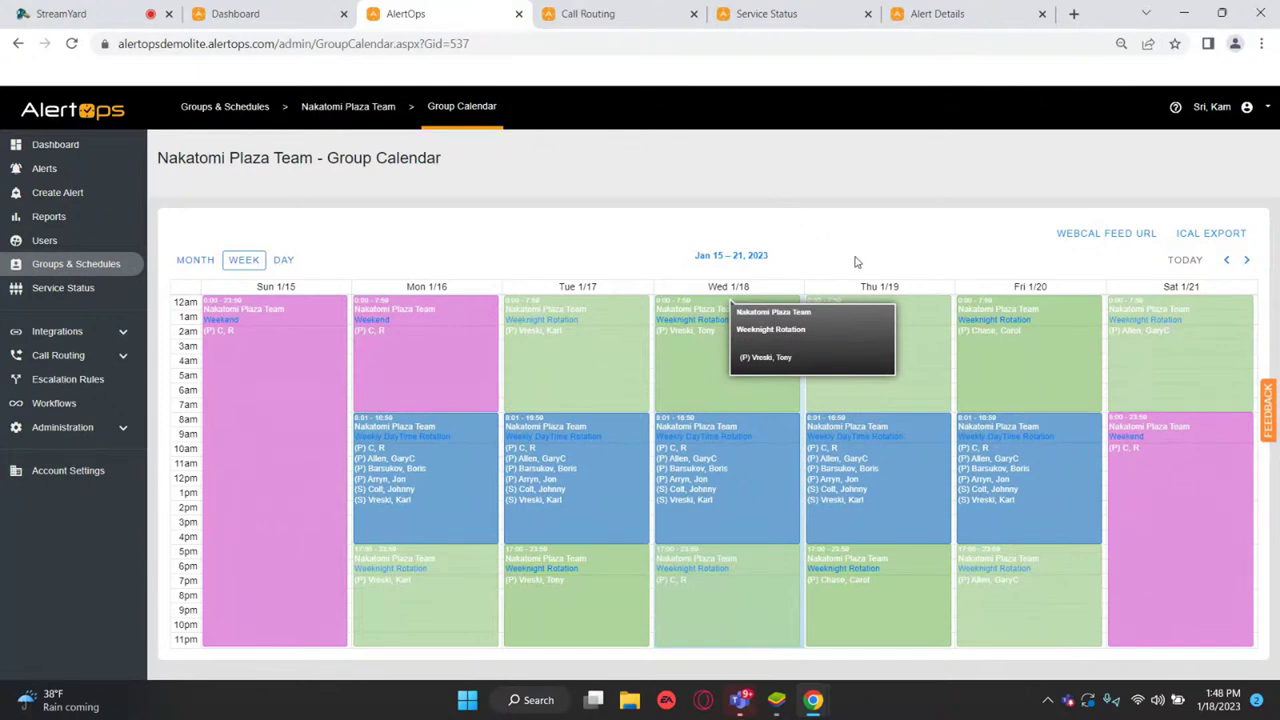
pyautogui.moveTo(476, 407)
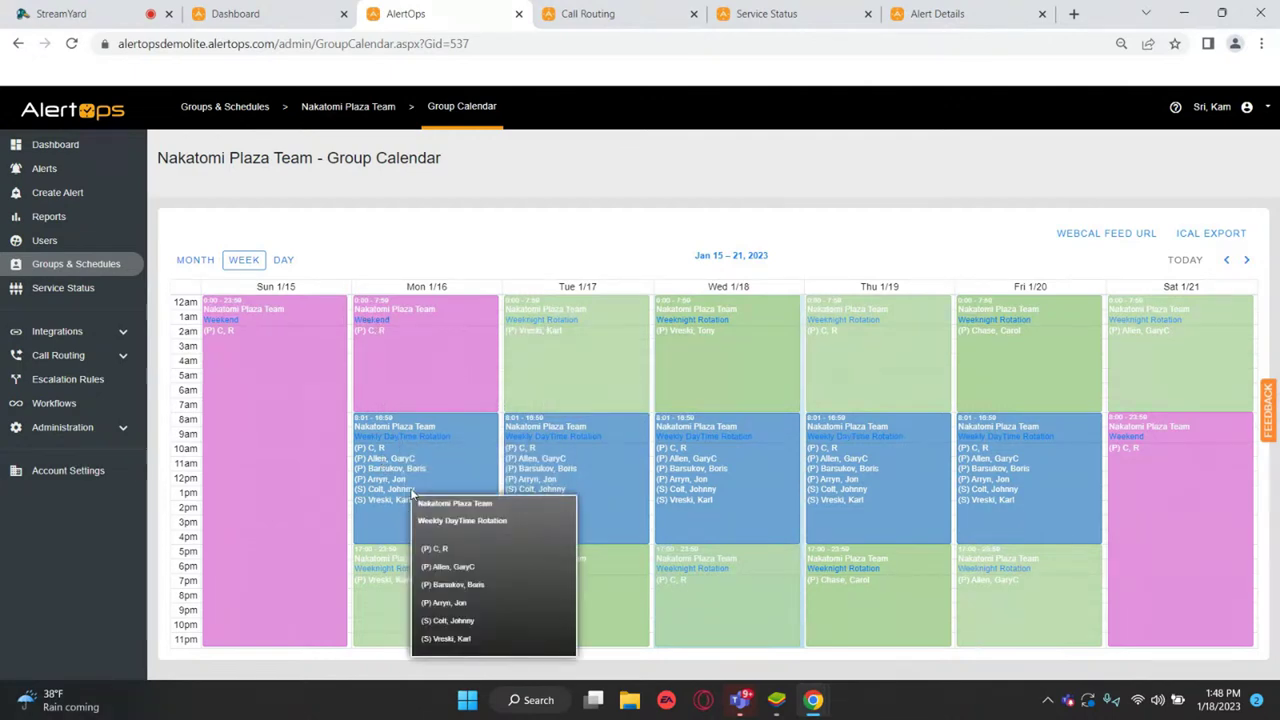
# - Set the Call Connection to 'Leave voice message' while comparing with the team's calendar
pyautogui.click(568, 9)
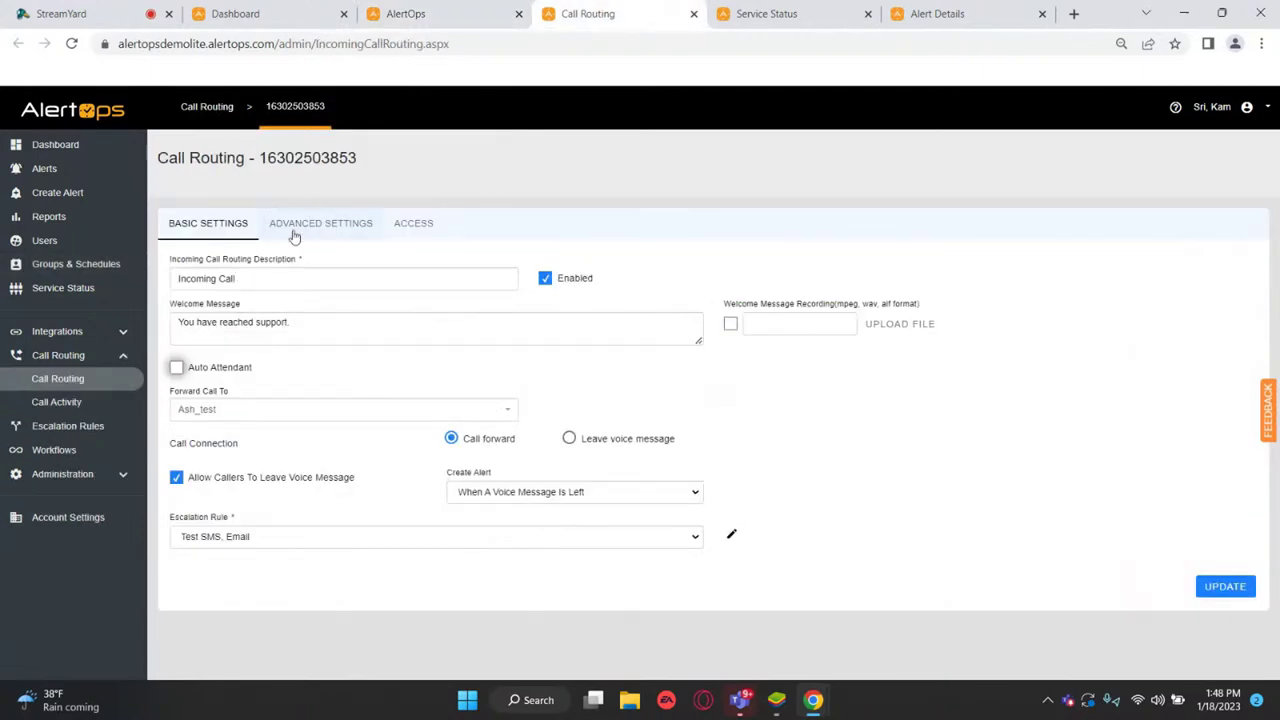
pyautogui.moveTo(404, 10)
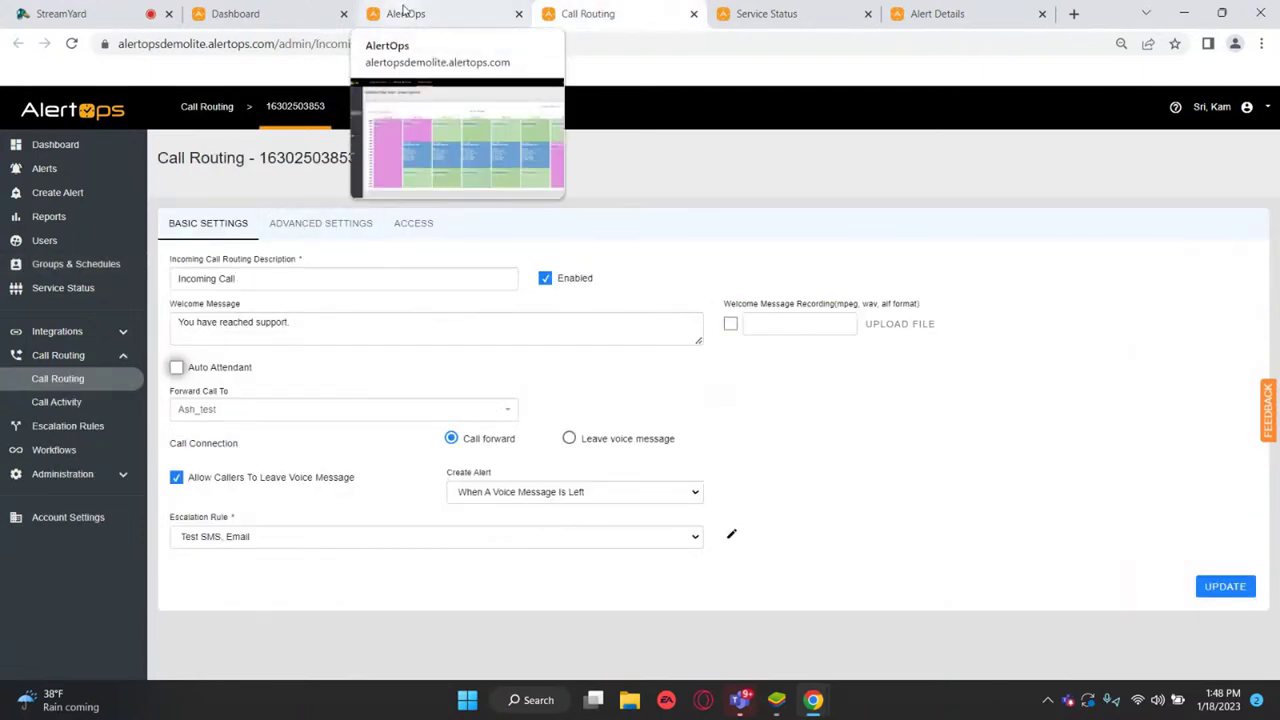
pyautogui.click(404, 10)
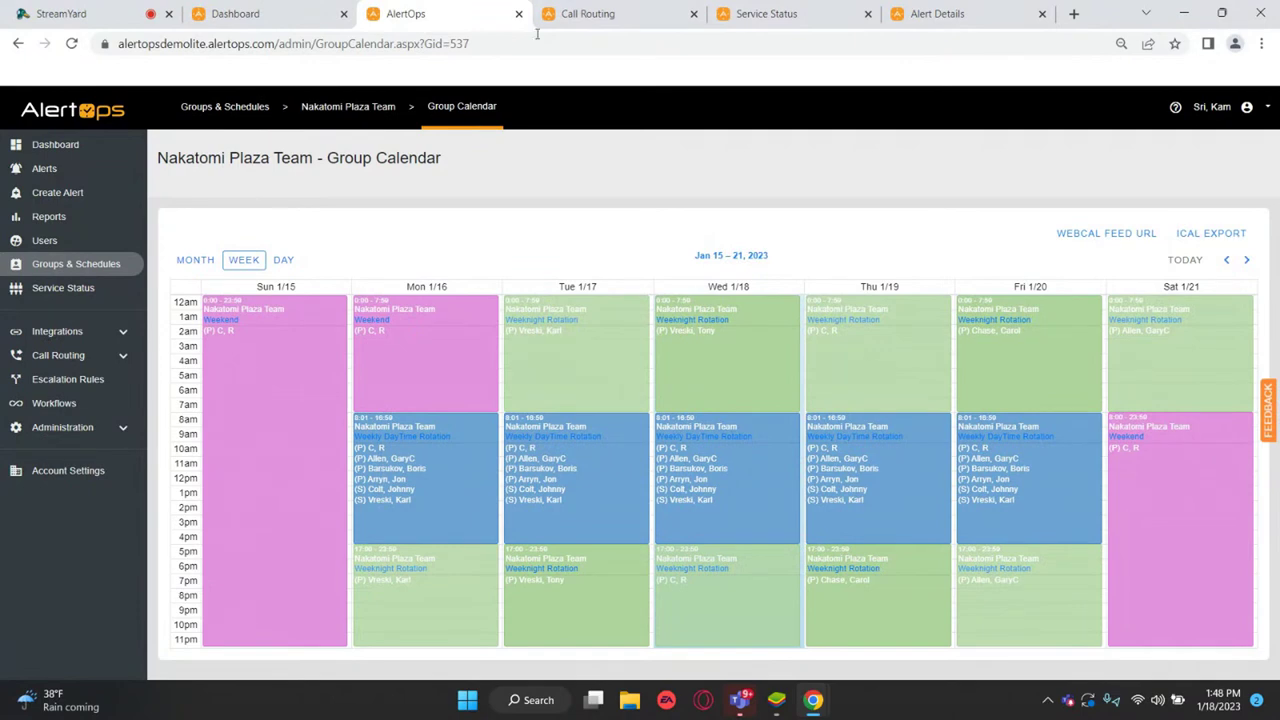
pyautogui.click(573, 20)
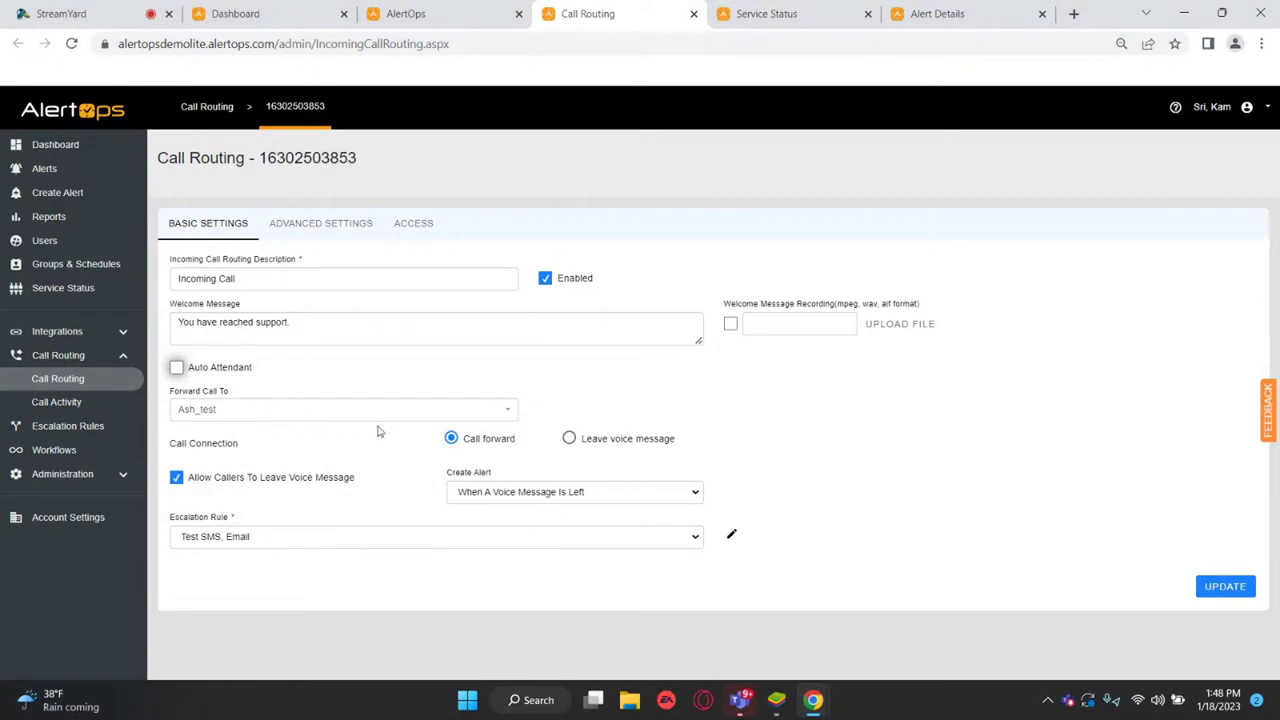
pyautogui.click(583, 440)
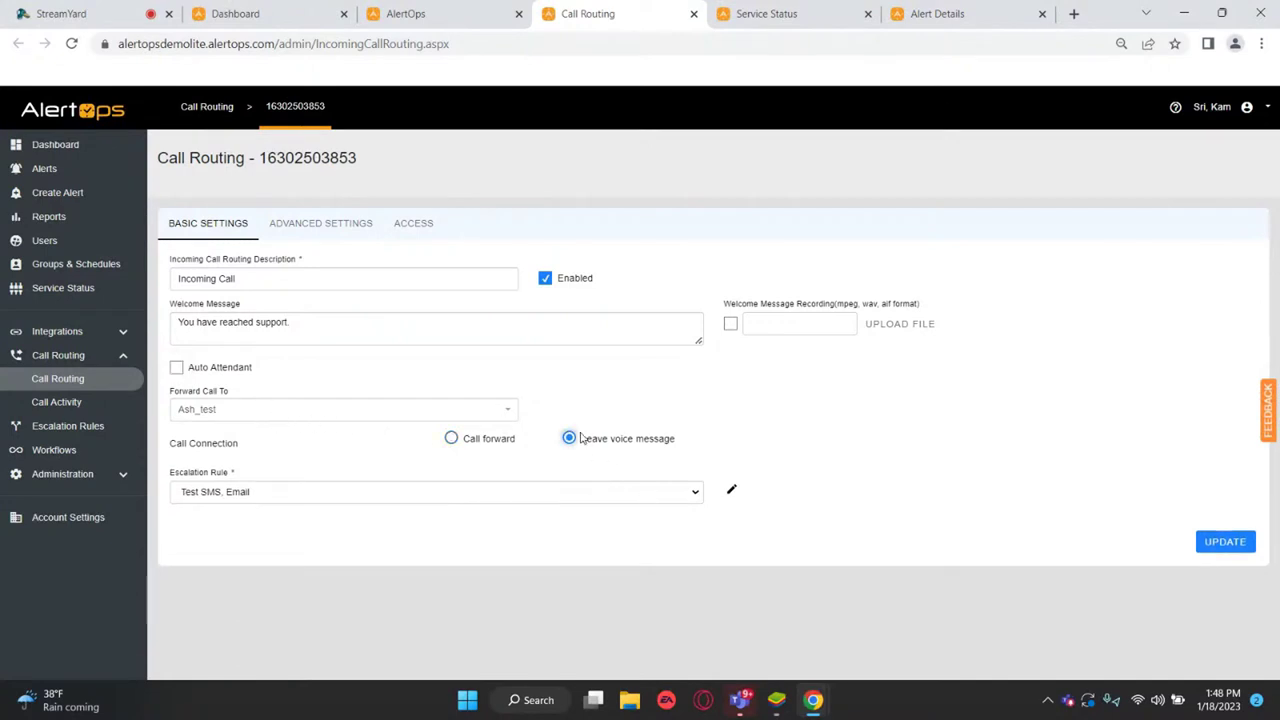
pyautogui.click(486, 12)
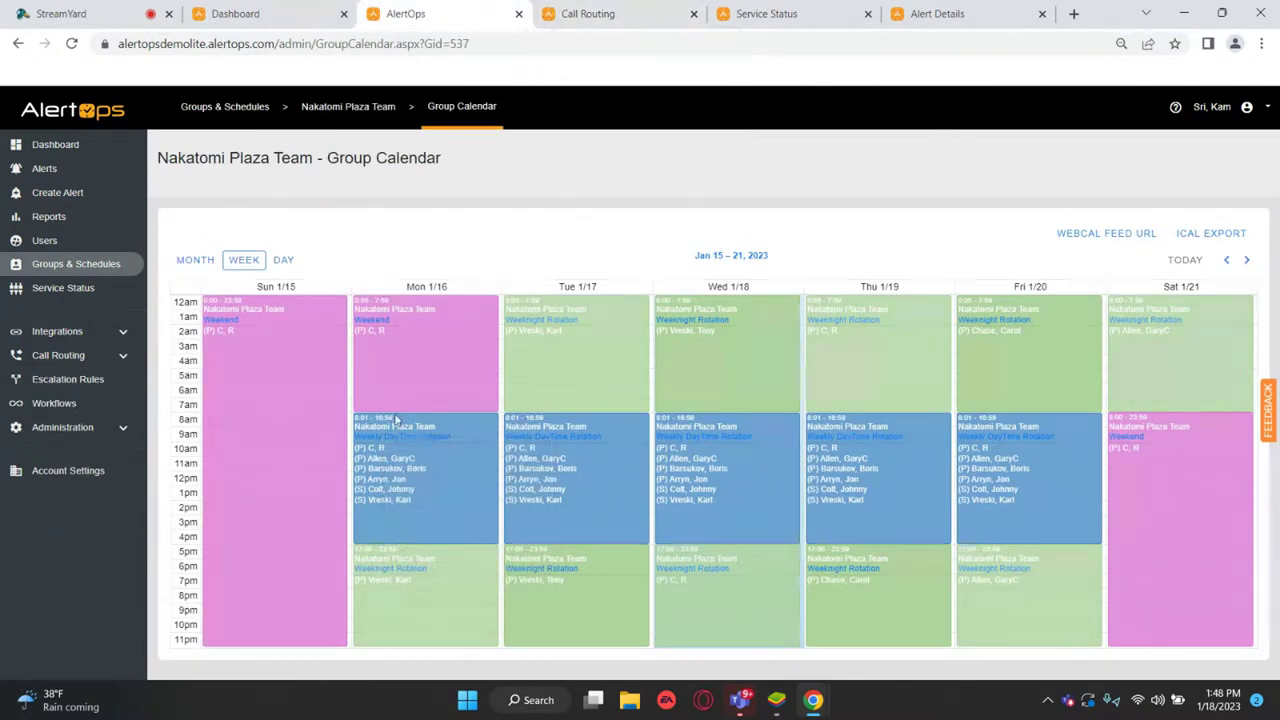
pyautogui.moveTo(376, 456)
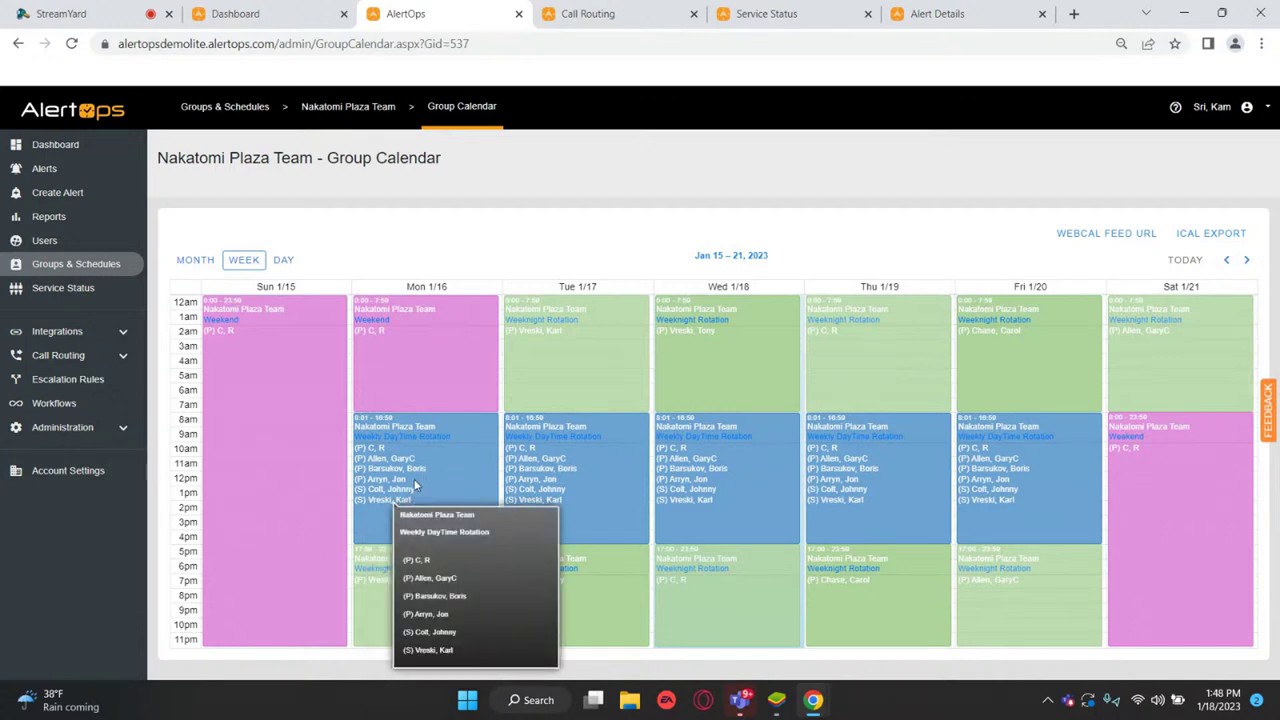
pyautogui.click(621, 8)
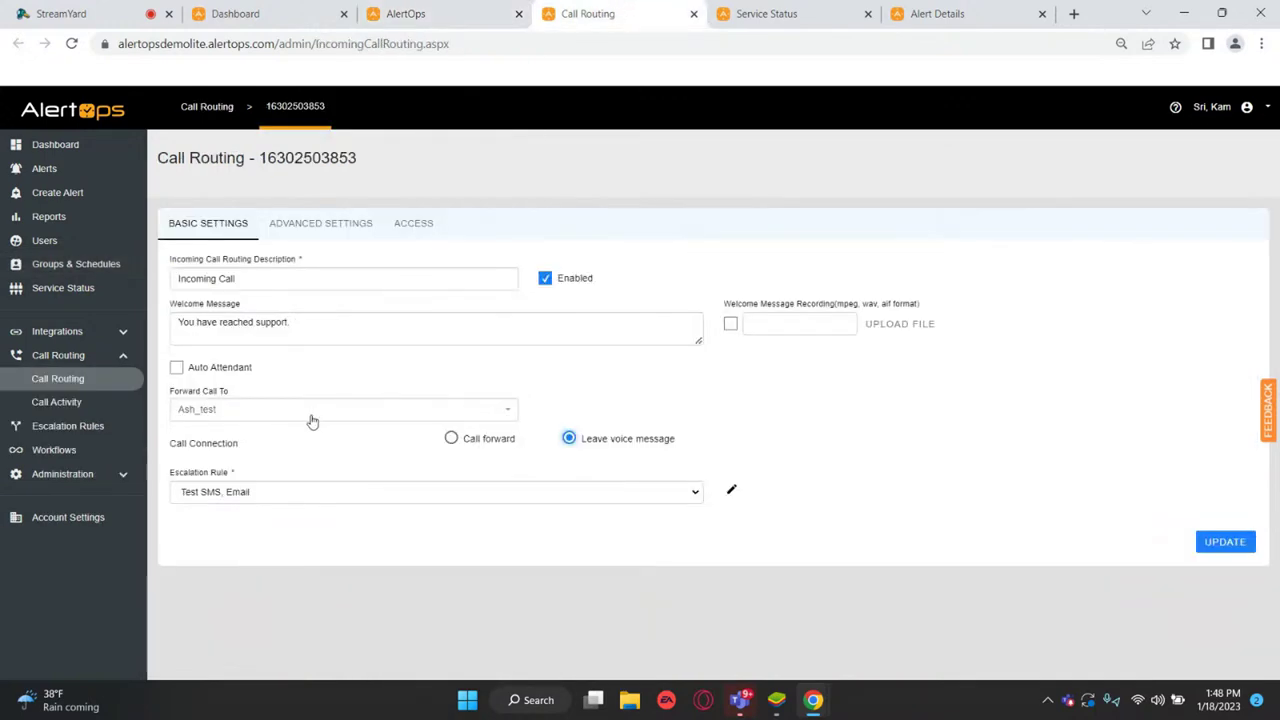
# - Enable Auto Attendant with key 0 routing to 1 Member On Call Group using IE Escalate Demo Central Rules
pyautogui.click(175, 368)
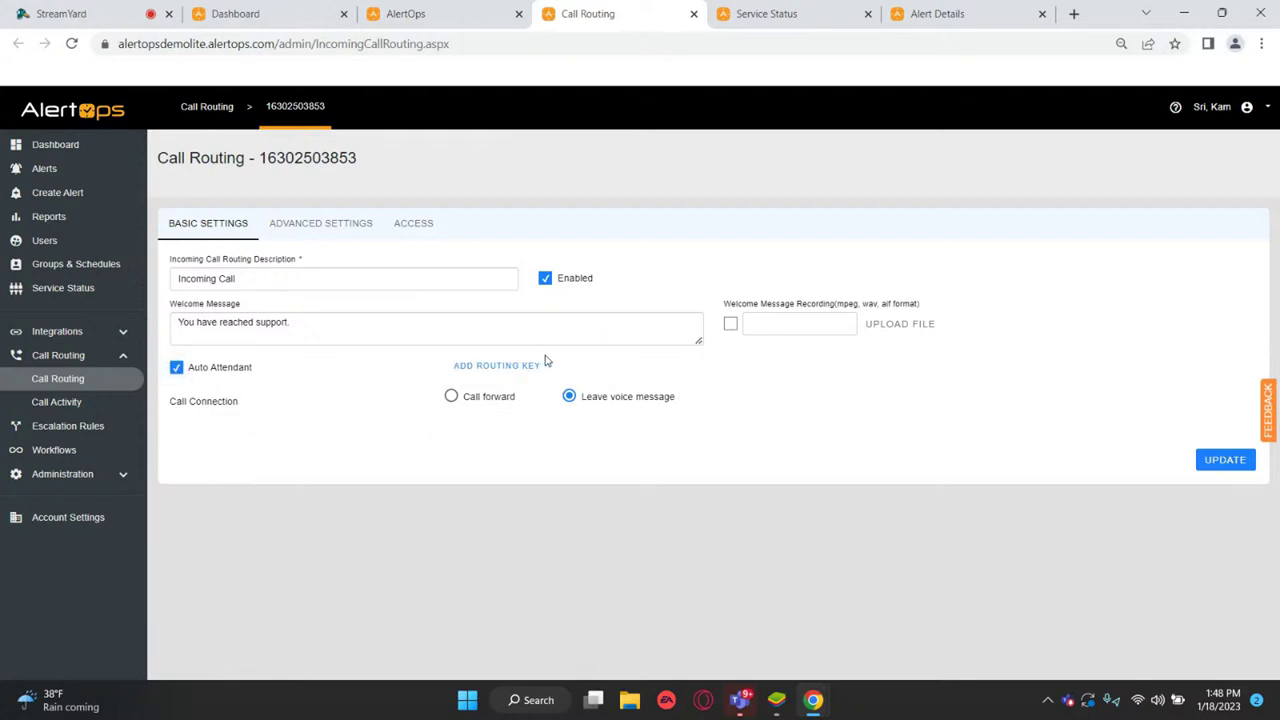
pyautogui.click(518, 371)
pyautogui.click(264, 410)
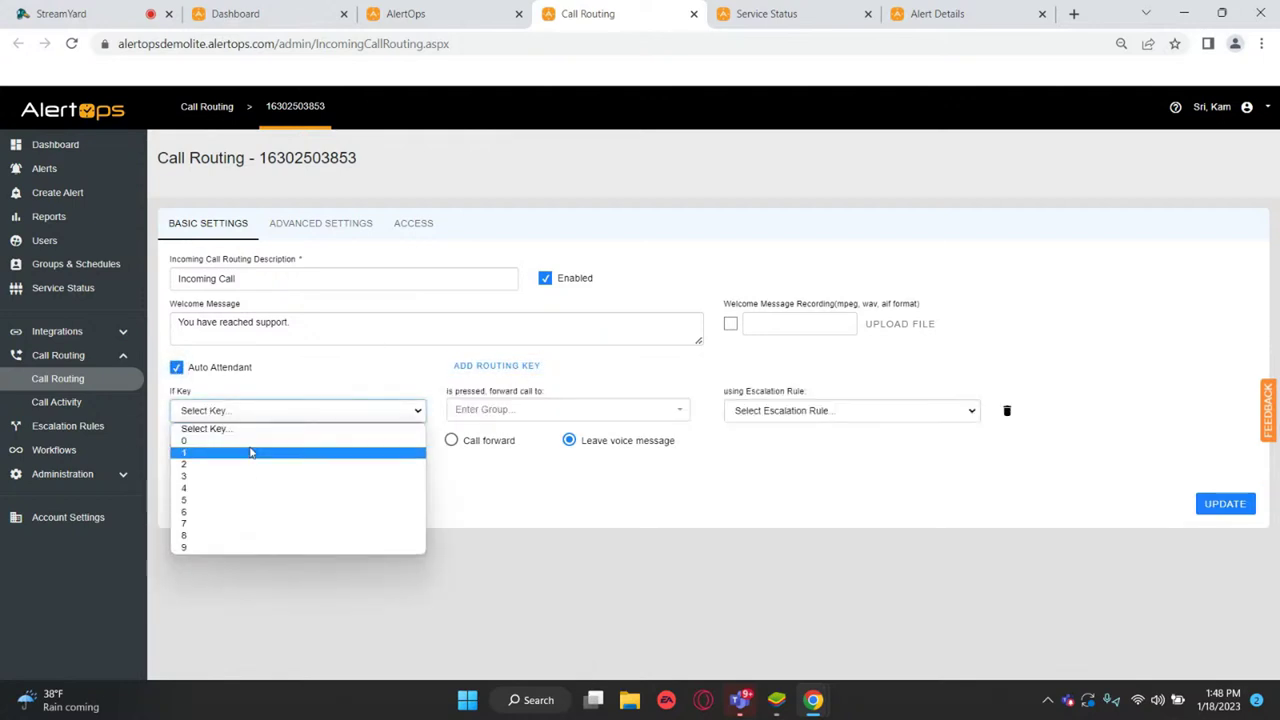
pyautogui.click(252, 446)
pyautogui.click(543, 415)
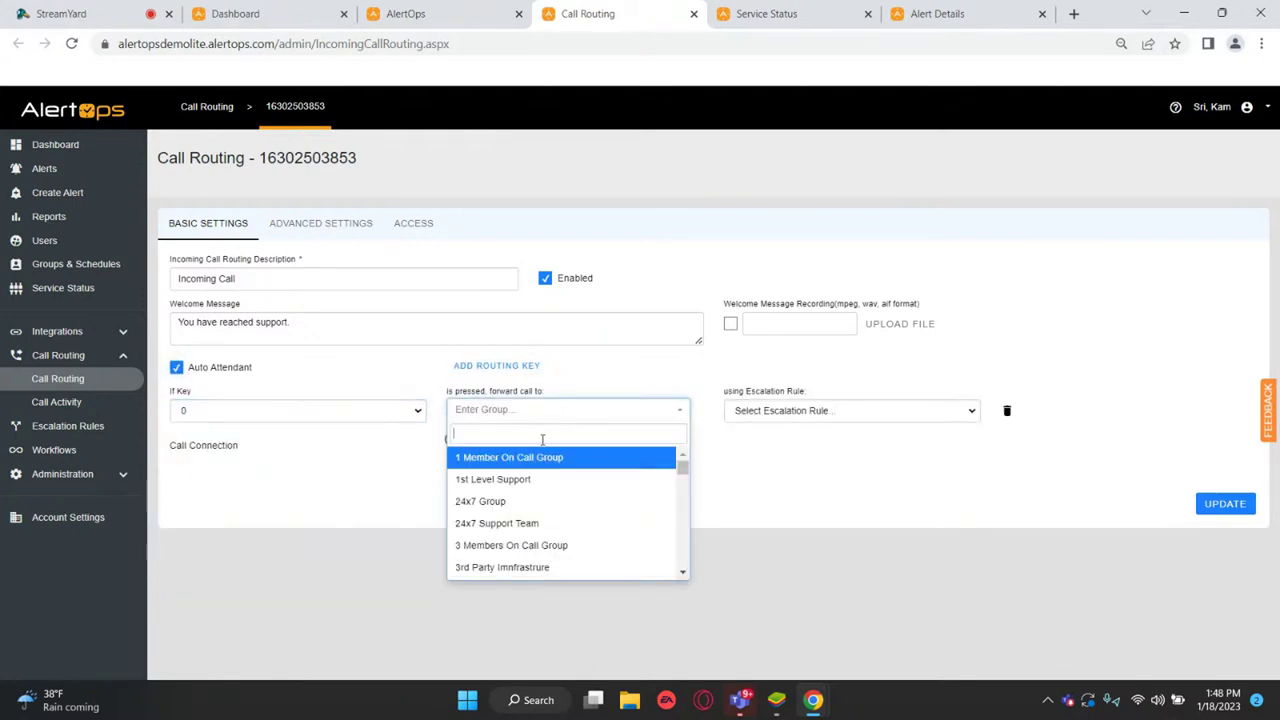
pyautogui.click(543, 457)
pyautogui.click(826, 410)
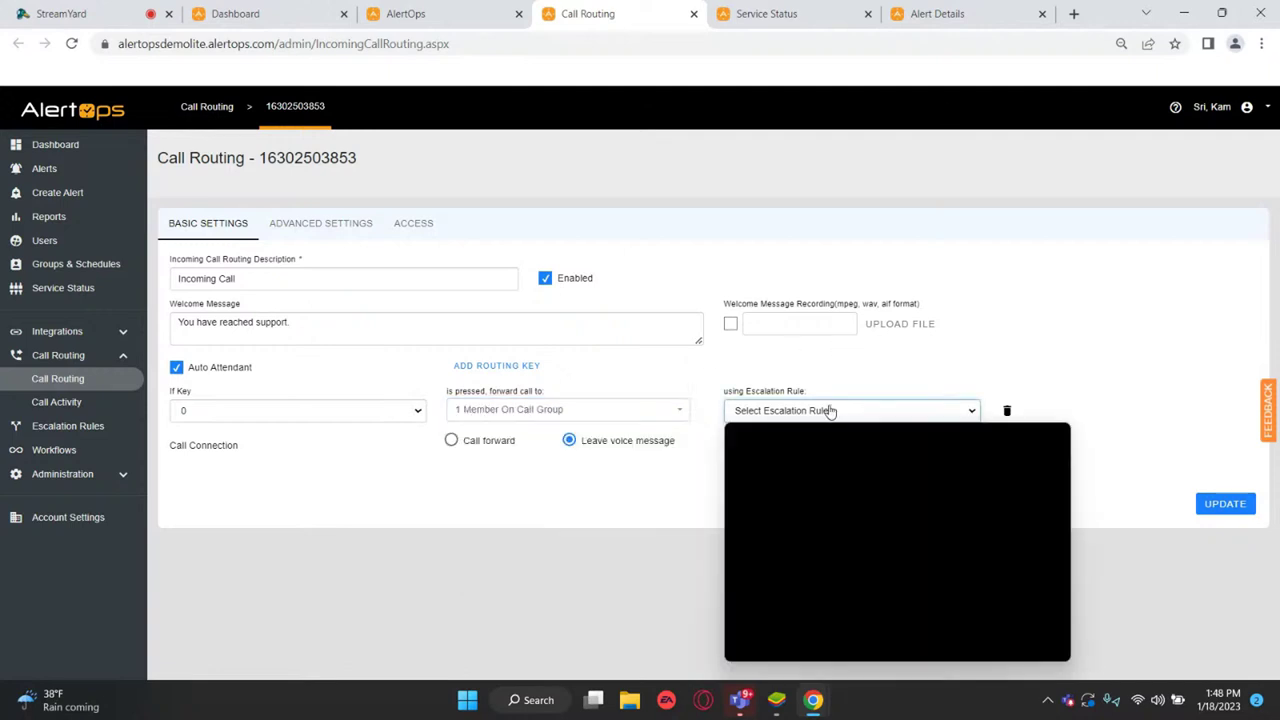
pyautogui.click(820, 441)
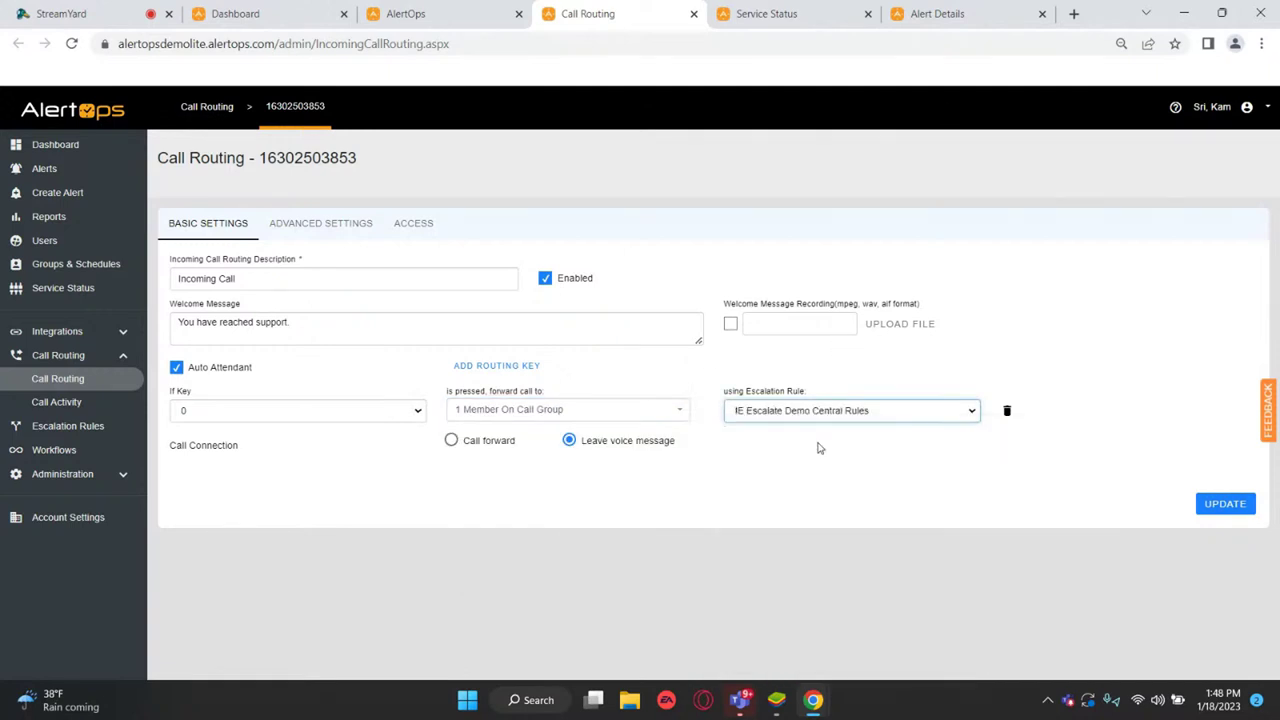
# - Add routing key 1 forwarding to 1st Level Support with the IE FreshService Ticket rule
pyautogui.click(505, 368)
pyautogui.click(228, 459)
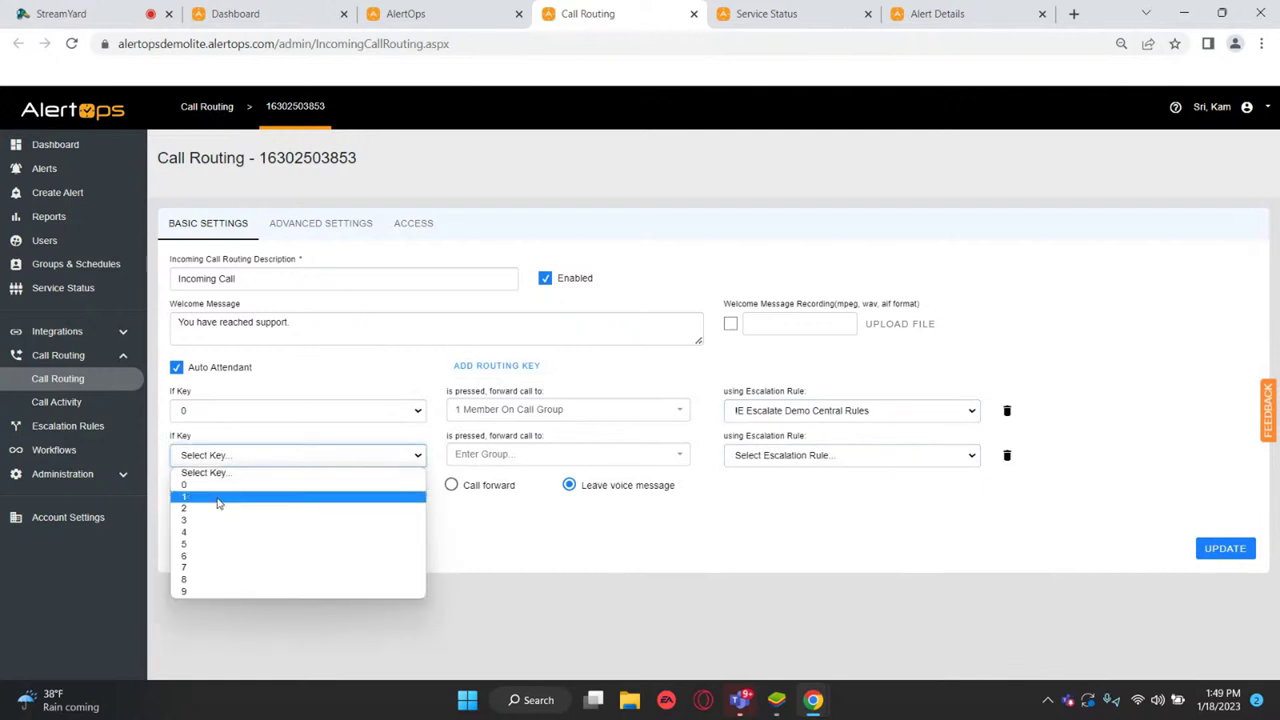
pyautogui.click(214, 488)
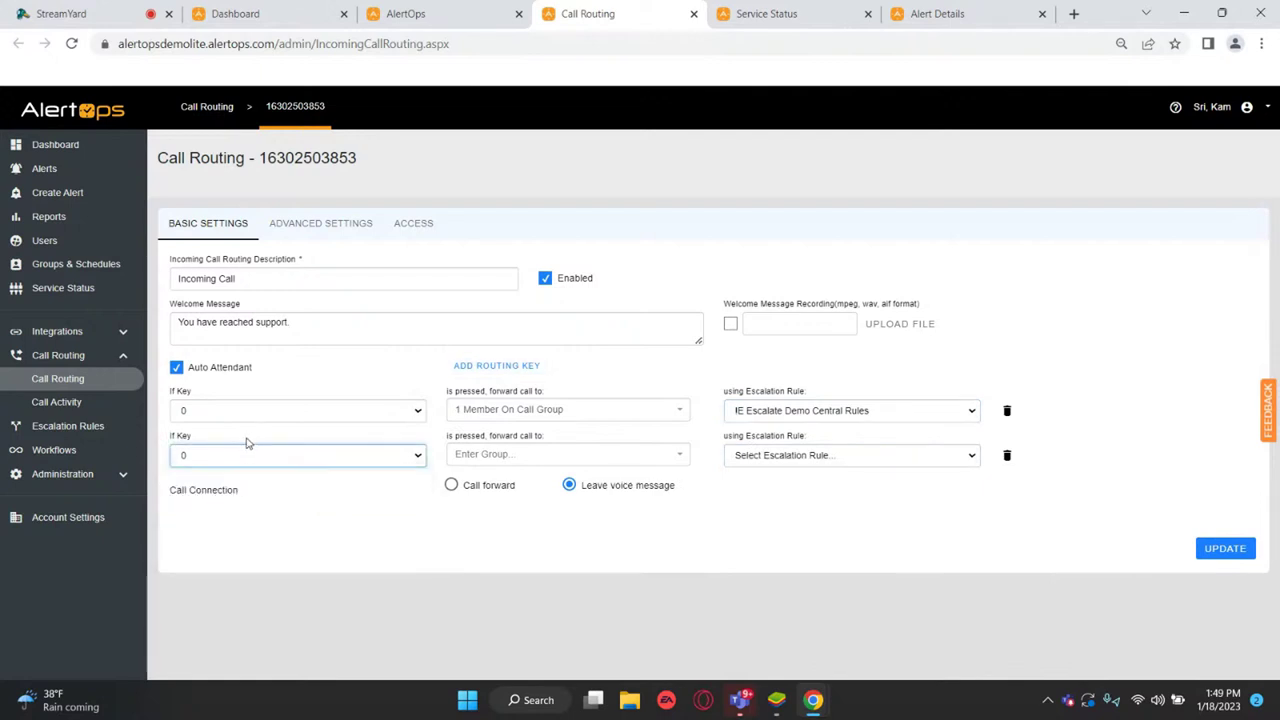
pyautogui.click(243, 457)
pyautogui.click(223, 496)
pyautogui.click(548, 458)
pyautogui.click(563, 525)
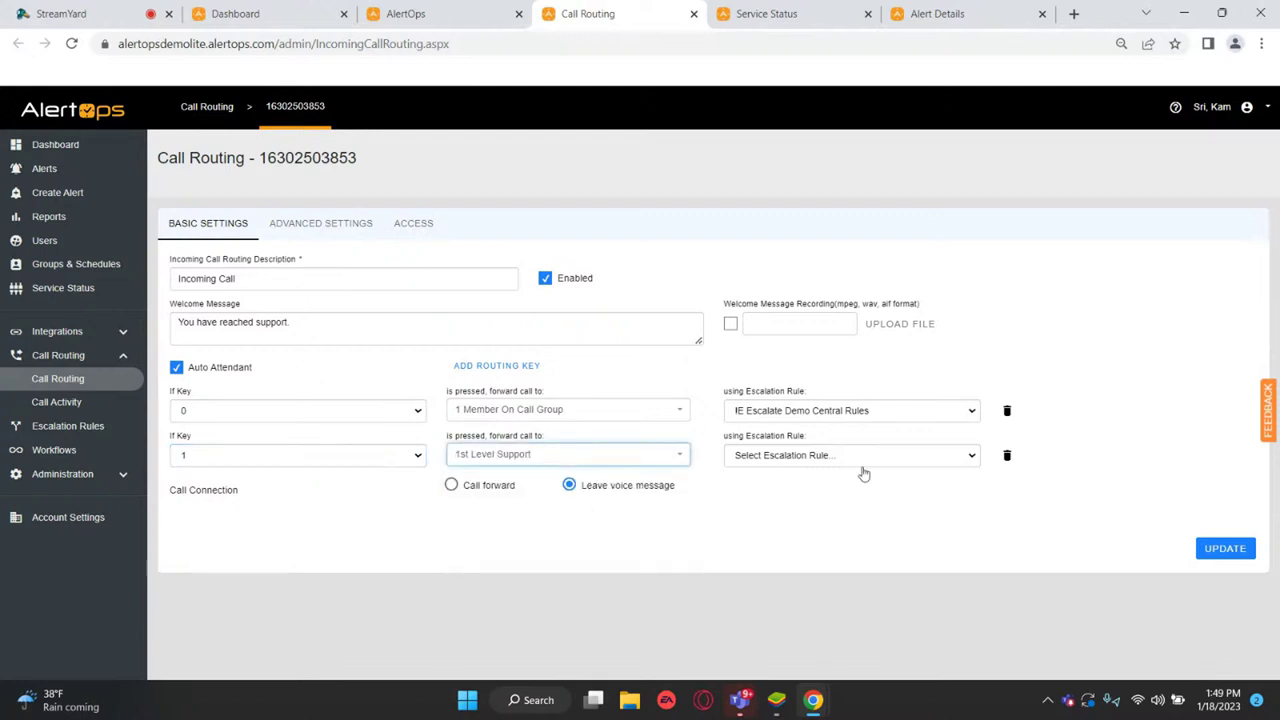
pyautogui.click(862, 465)
pyautogui.click(818, 508)
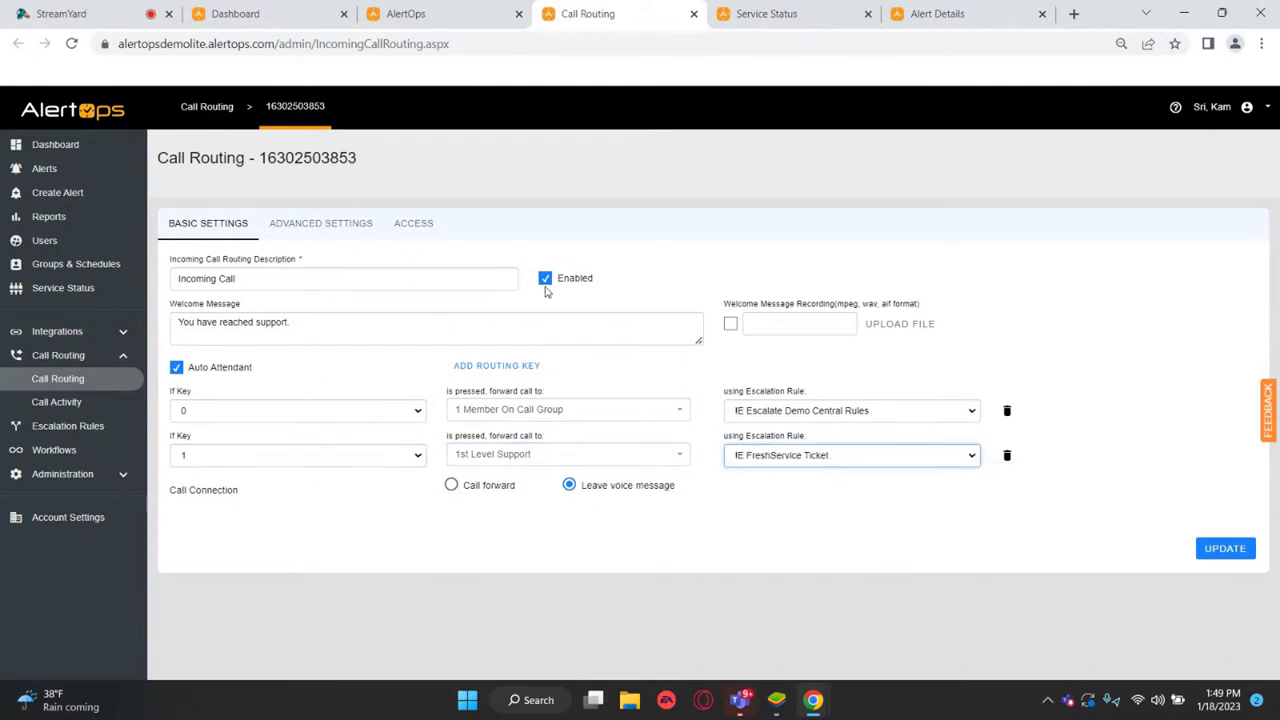
# - Switch the call connection back to Call forward and save the routing changes
pyautogui.click(311, 220)
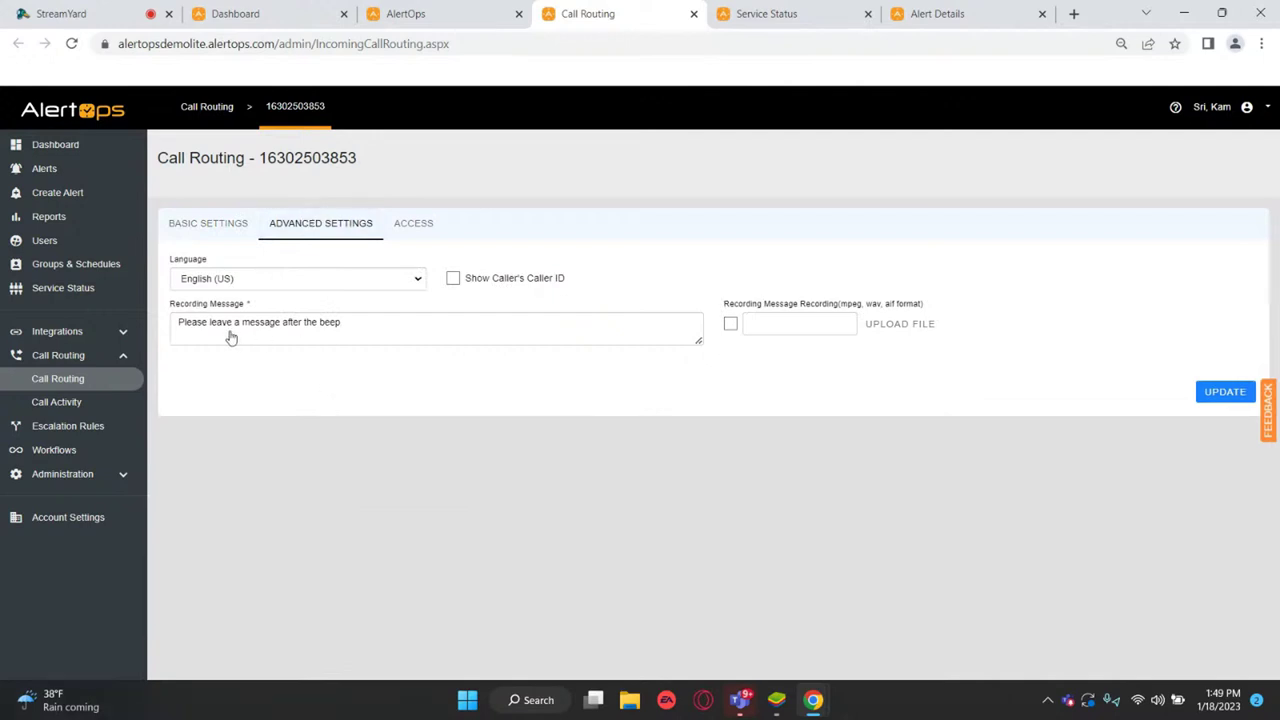
pyautogui.click(207, 224)
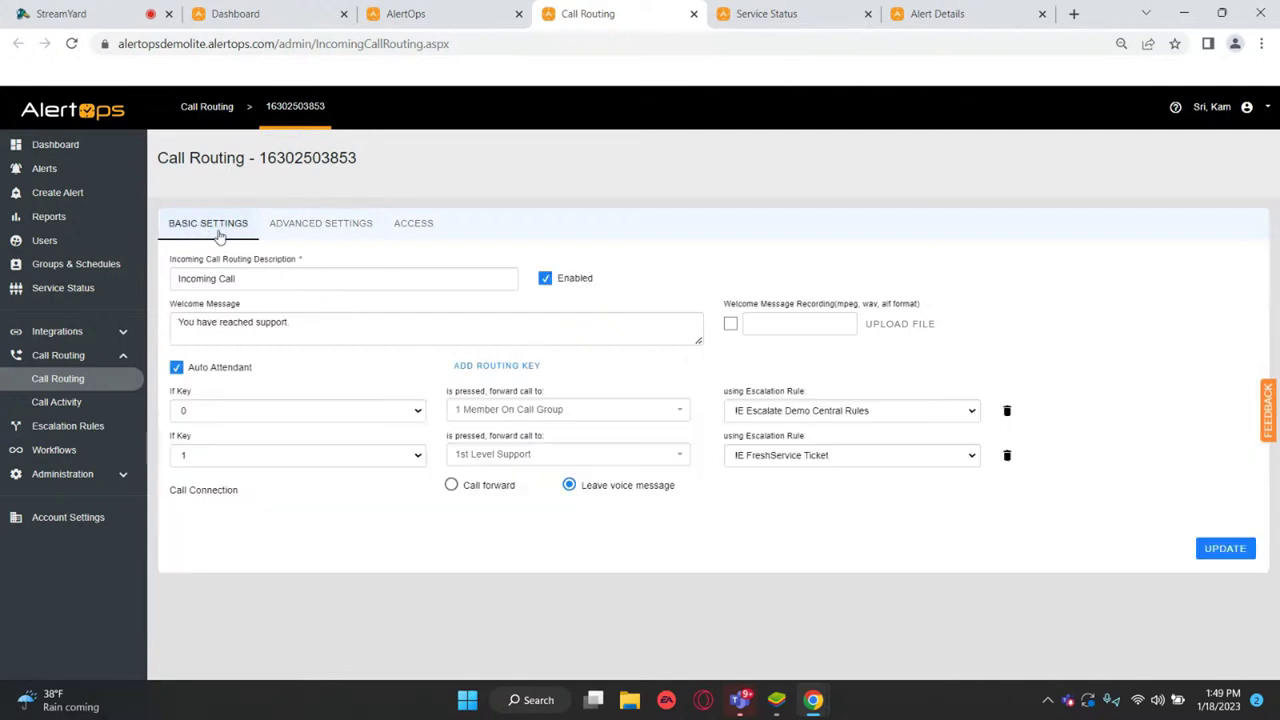
pyautogui.click(451, 484)
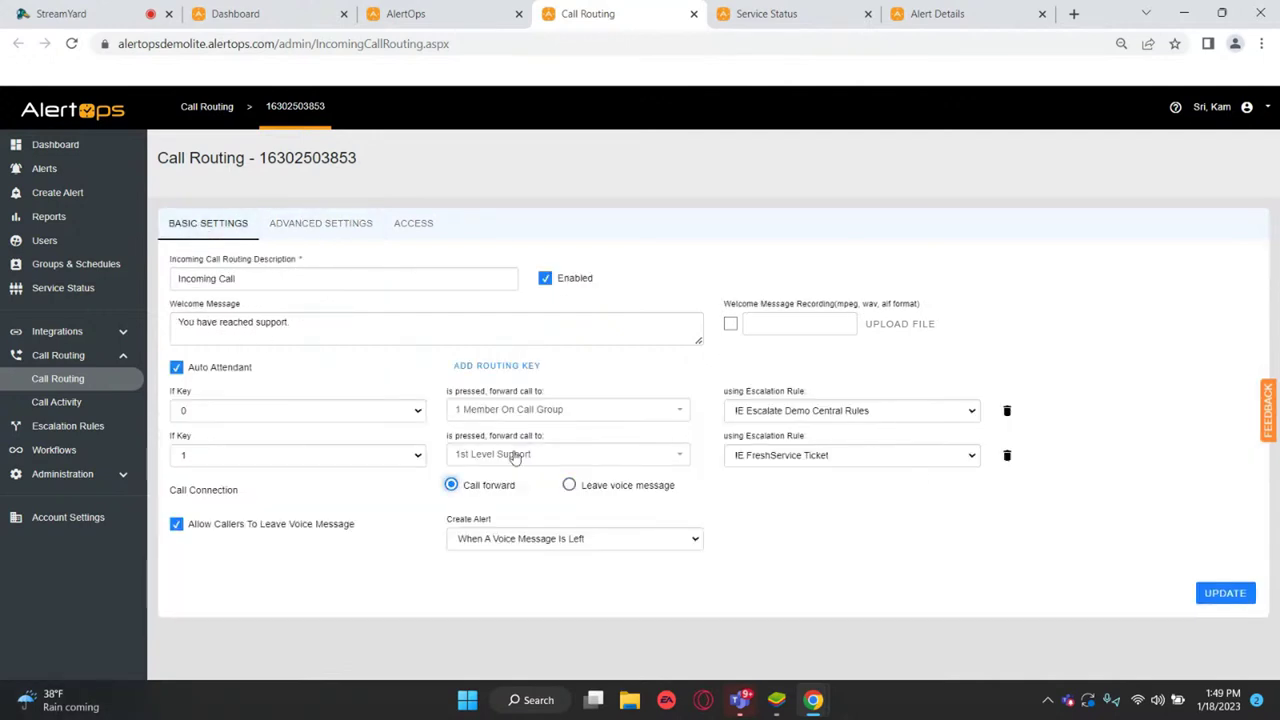
pyautogui.click(1224, 592)
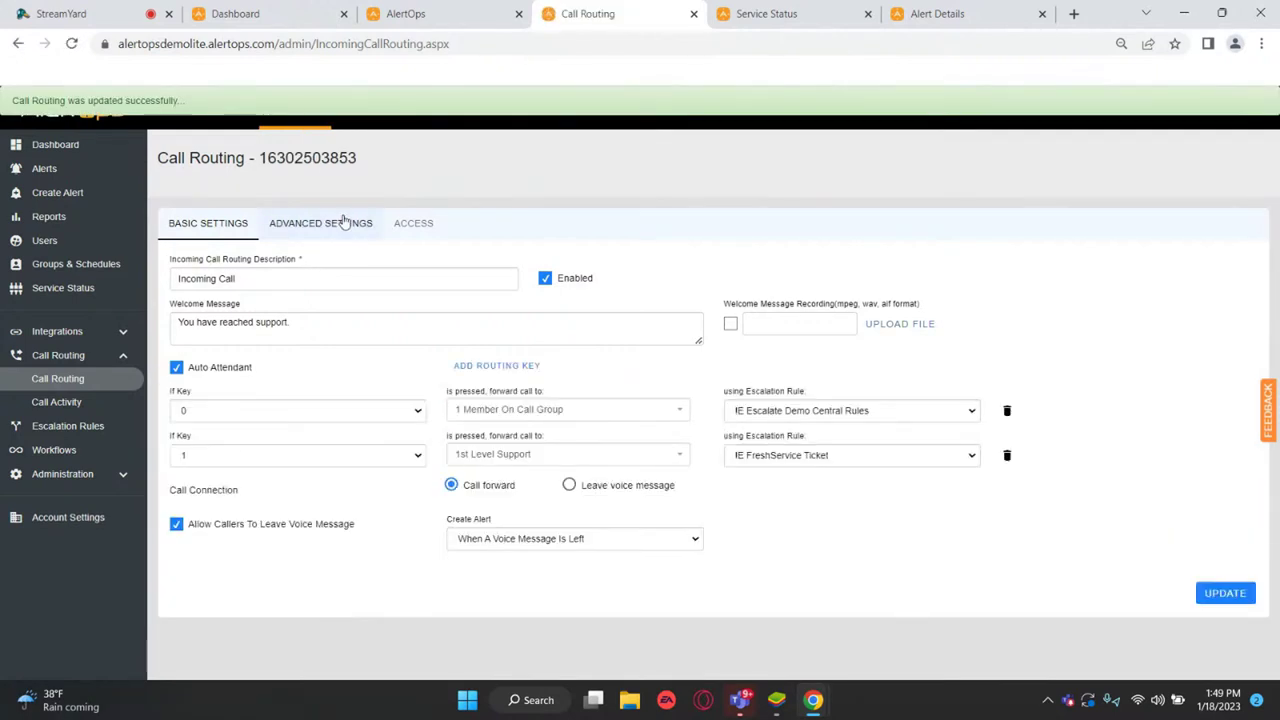
pyautogui.click(343, 221)
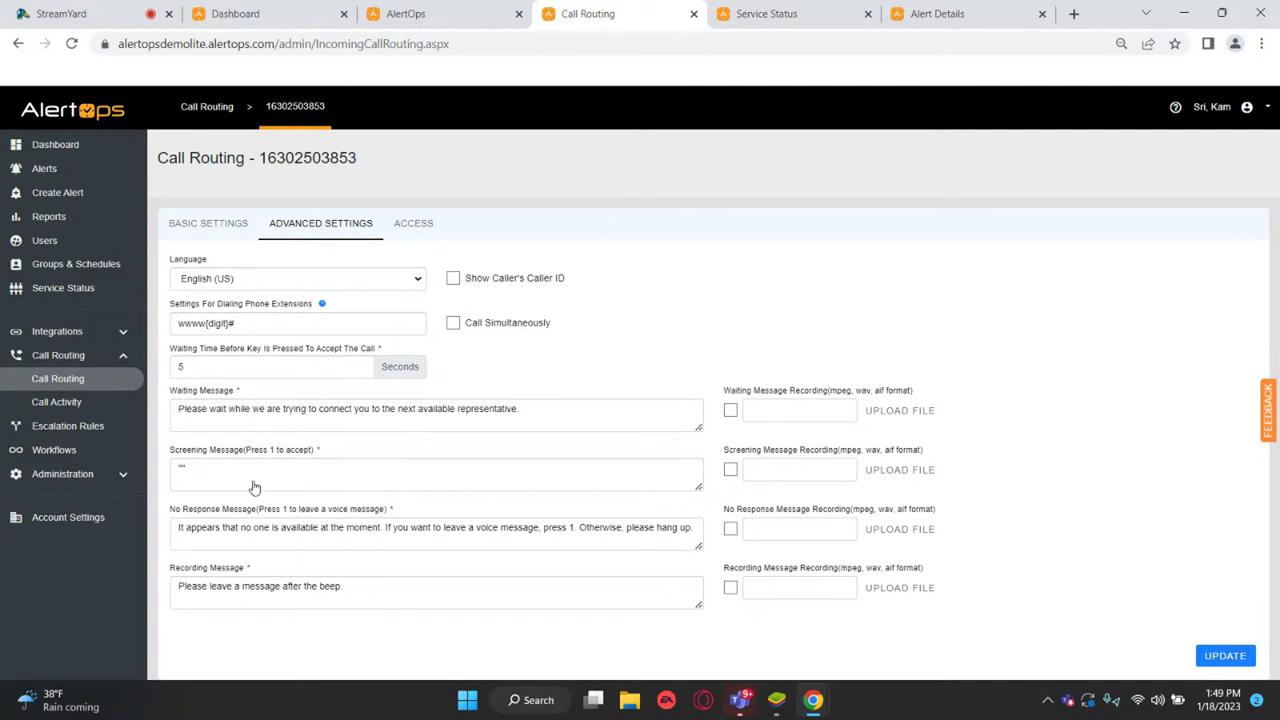
pyautogui.click(212, 230)
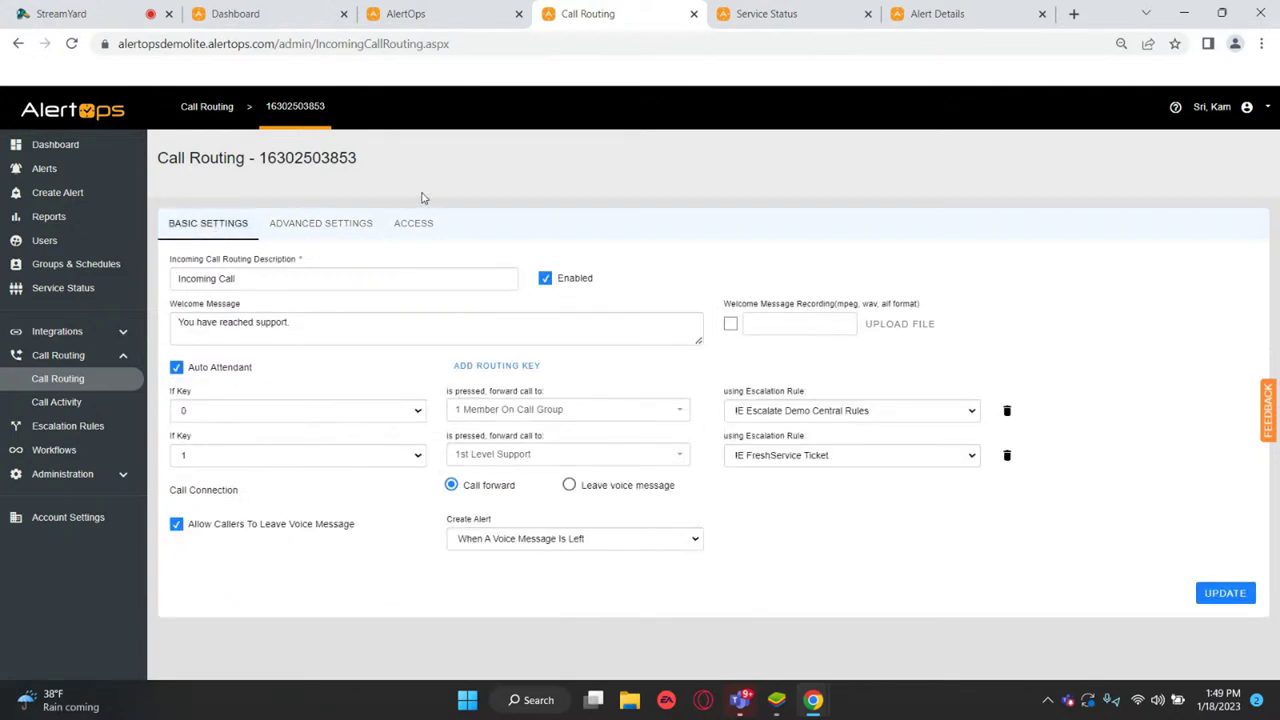
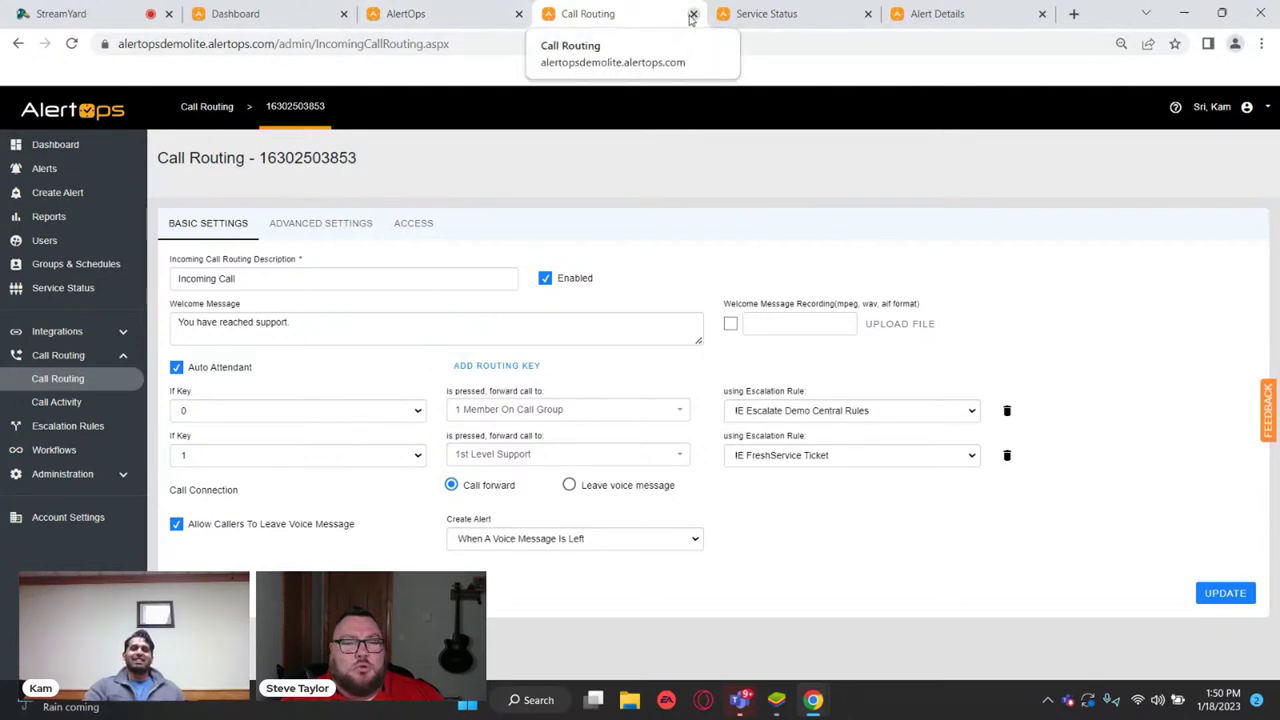
# - Close the Call Routing page and look over the Service Status list
pyautogui.click(692, 15)
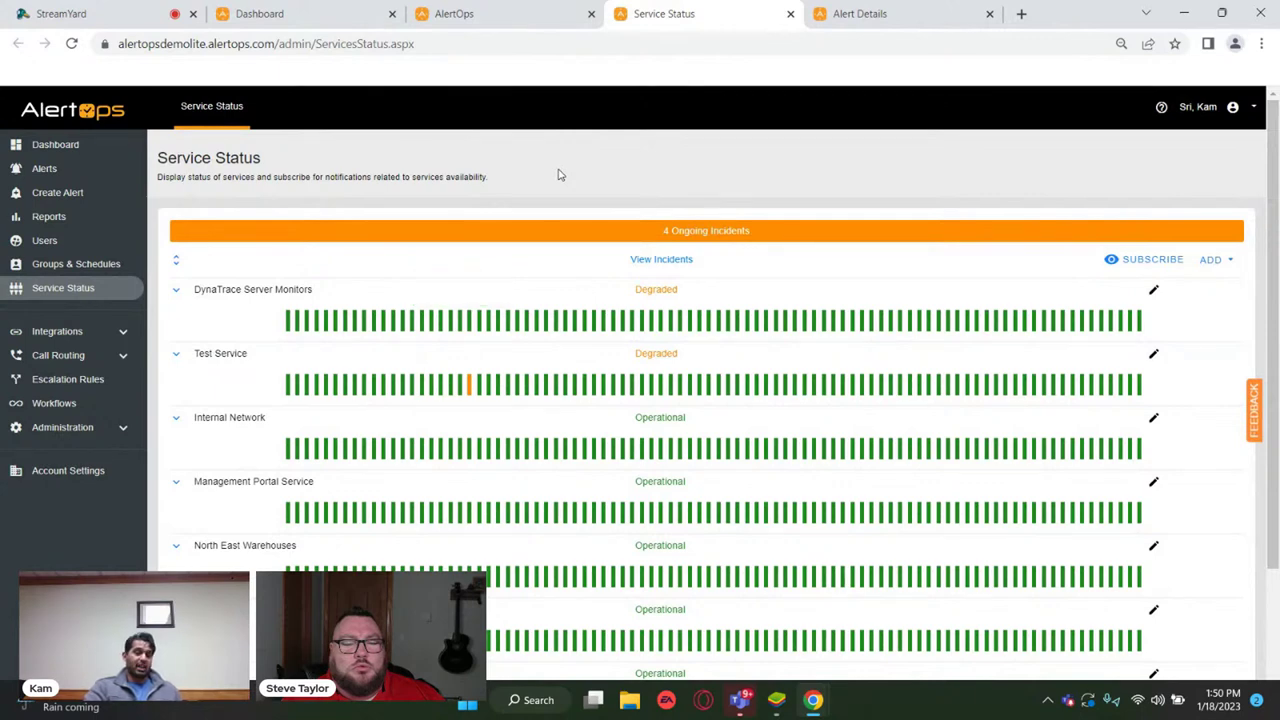
pyautogui.scroll(-2, 557, 171)
pyautogui.scroll(2, 557, 171)
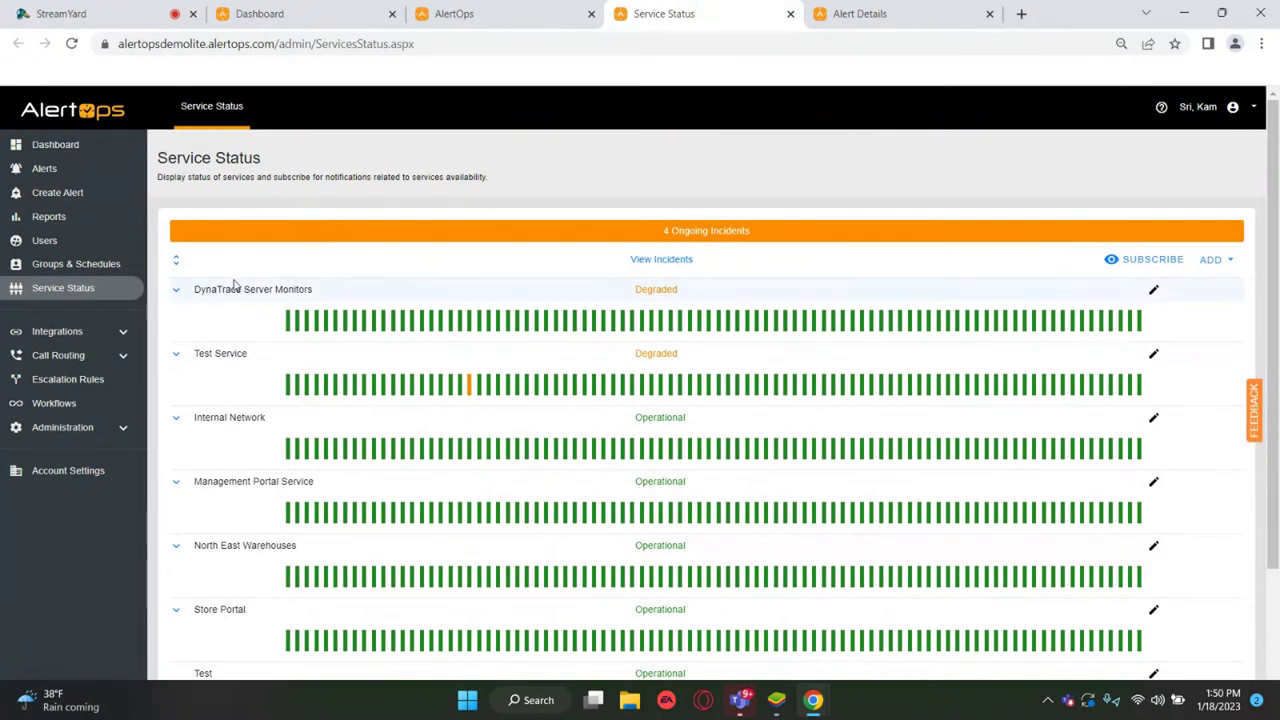
# - Expand DynaTrace Server Monitors, Test Service and Internal Network, then show Email/SMS subscription options
pyautogui.click(177, 294)
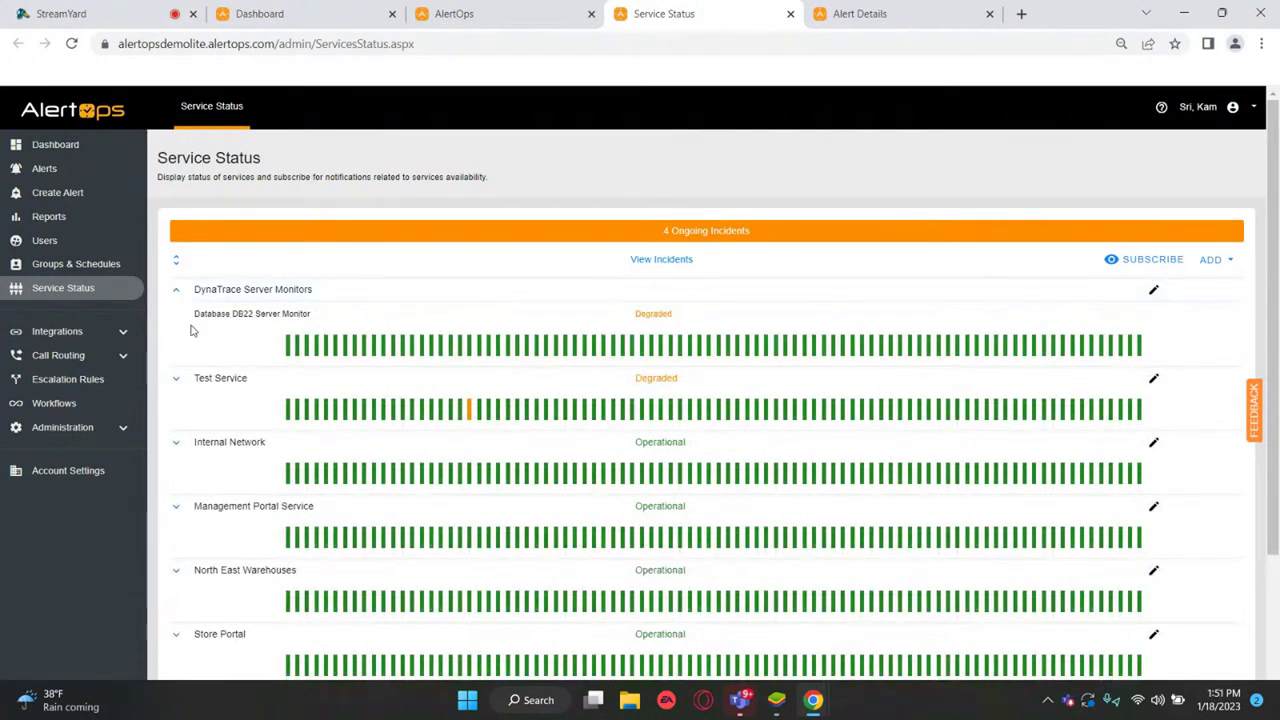
pyautogui.click(174, 382)
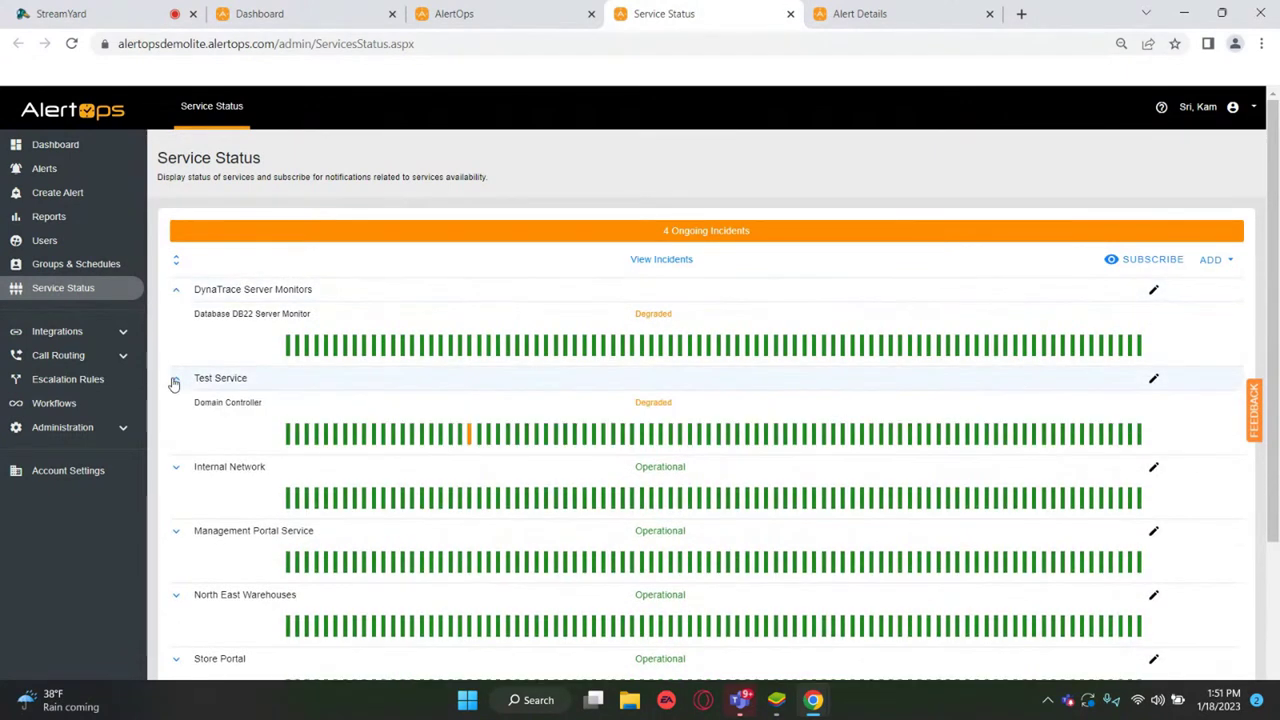
pyautogui.click(176, 469)
pyautogui.scroll(-2, 176, 471)
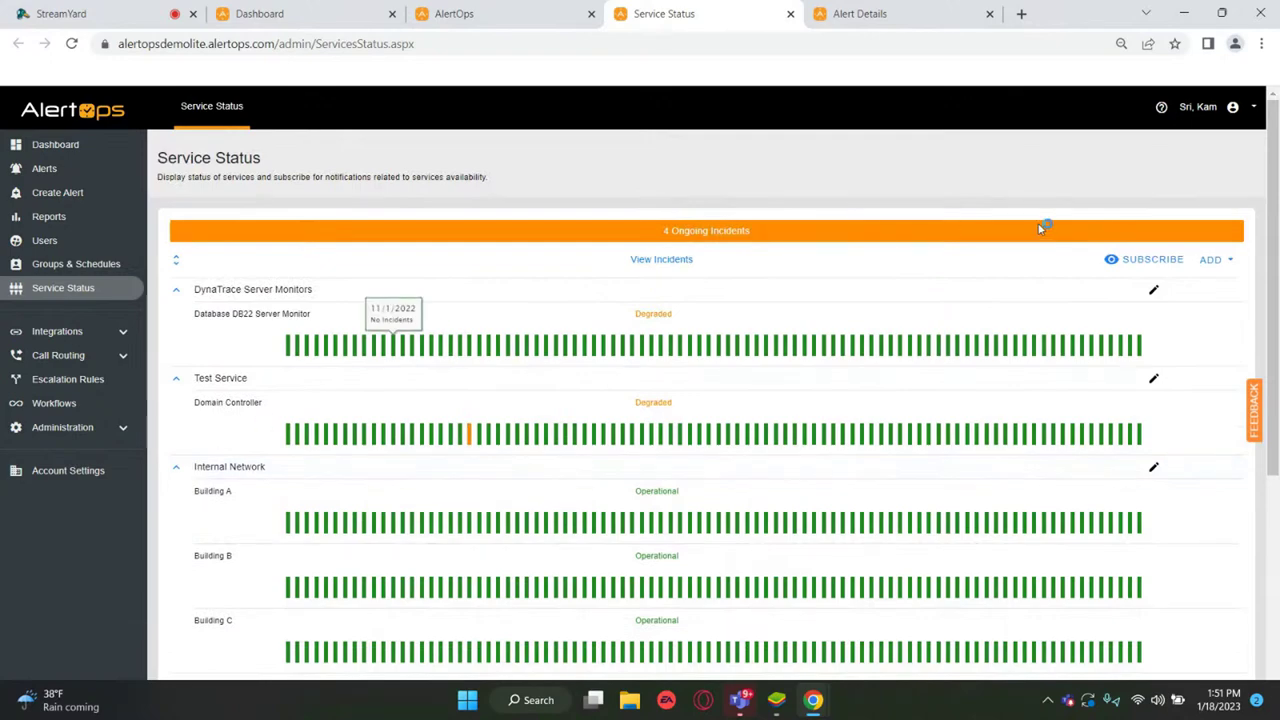
pyautogui.click(1160, 259)
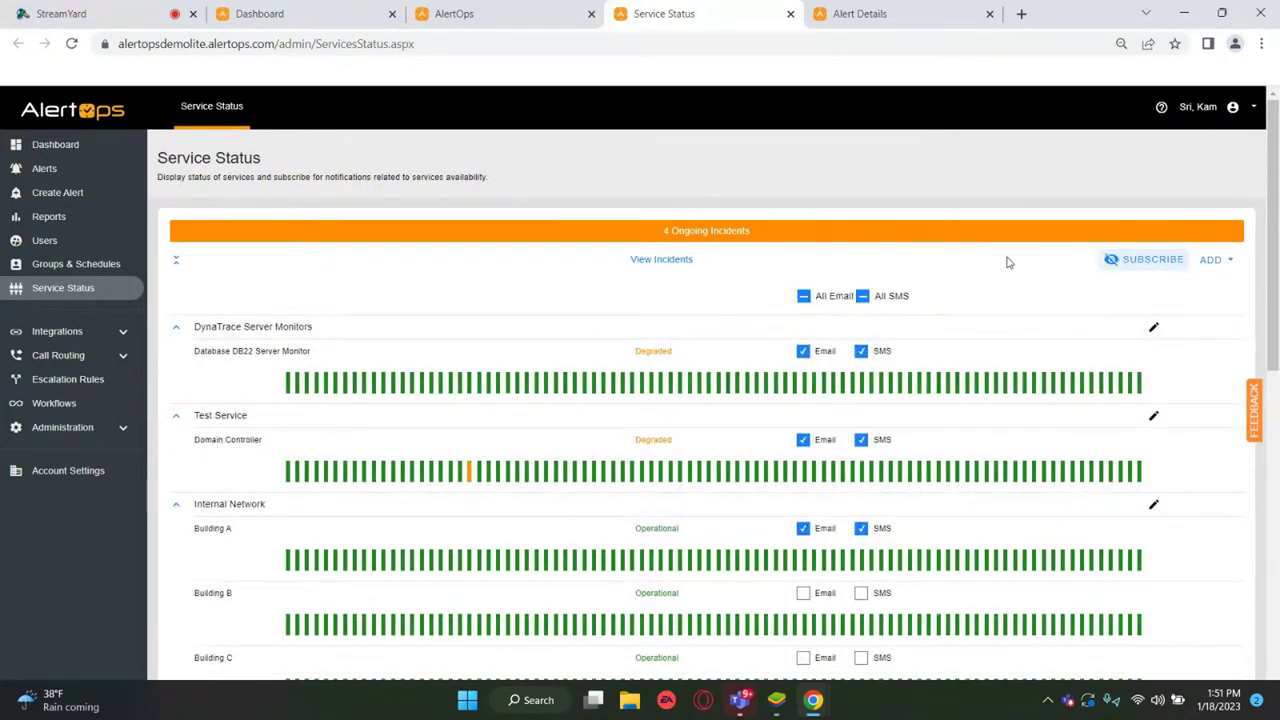
pyautogui.scroll(-2, 1006, 260)
pyautogui.scroll(-1, 1008, 261)
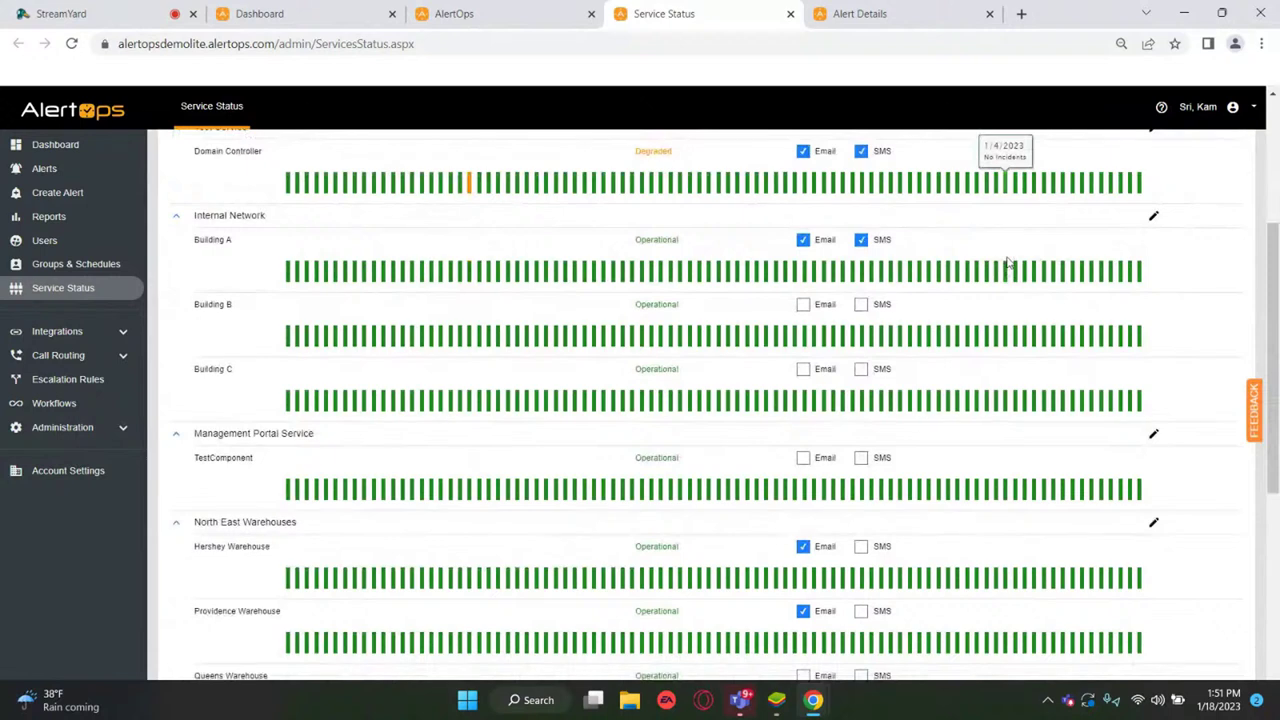
pyautogui.scroll(-1, 1000, 314)
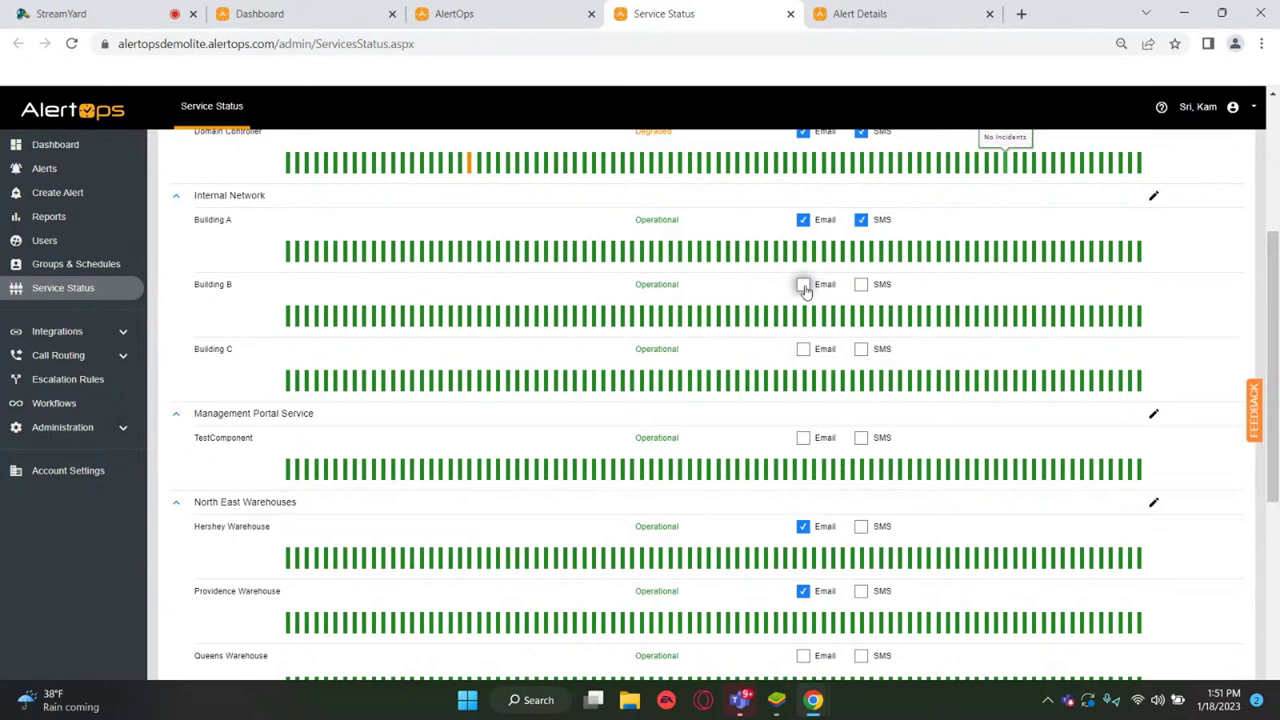
pyautogui.scroll(3, 1050, 240)
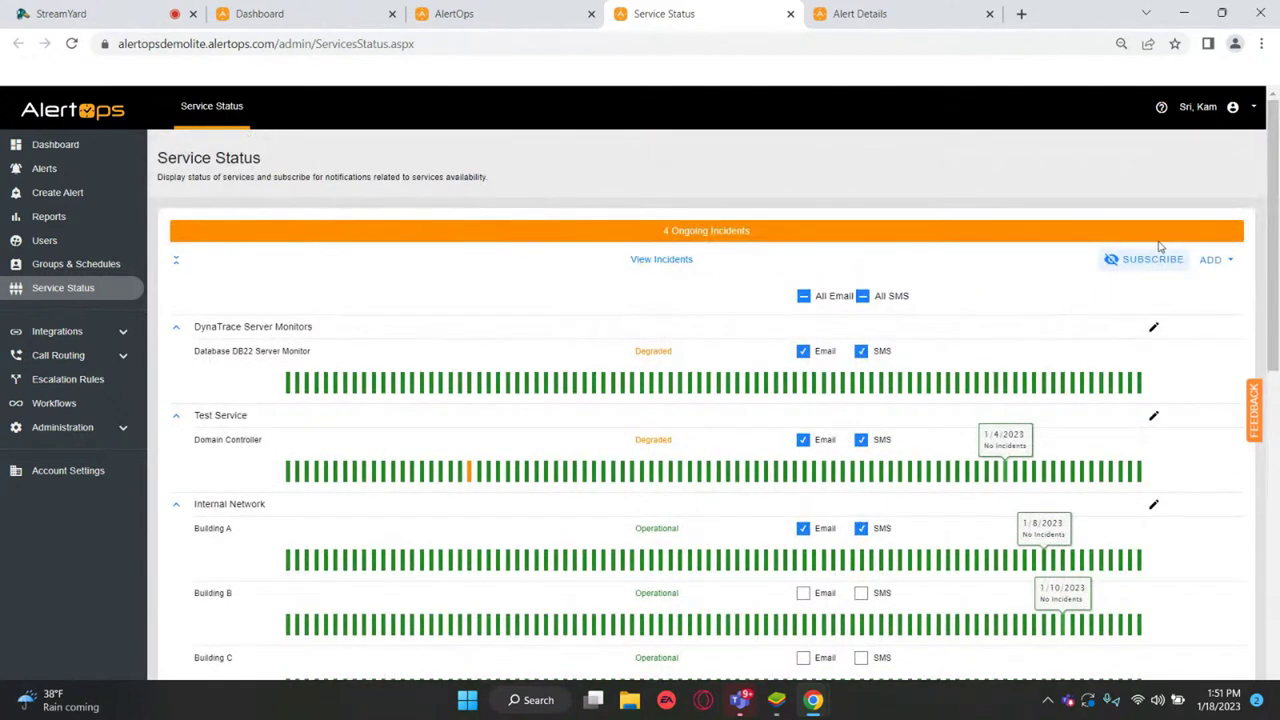
pyautogui.click(1140, 266)
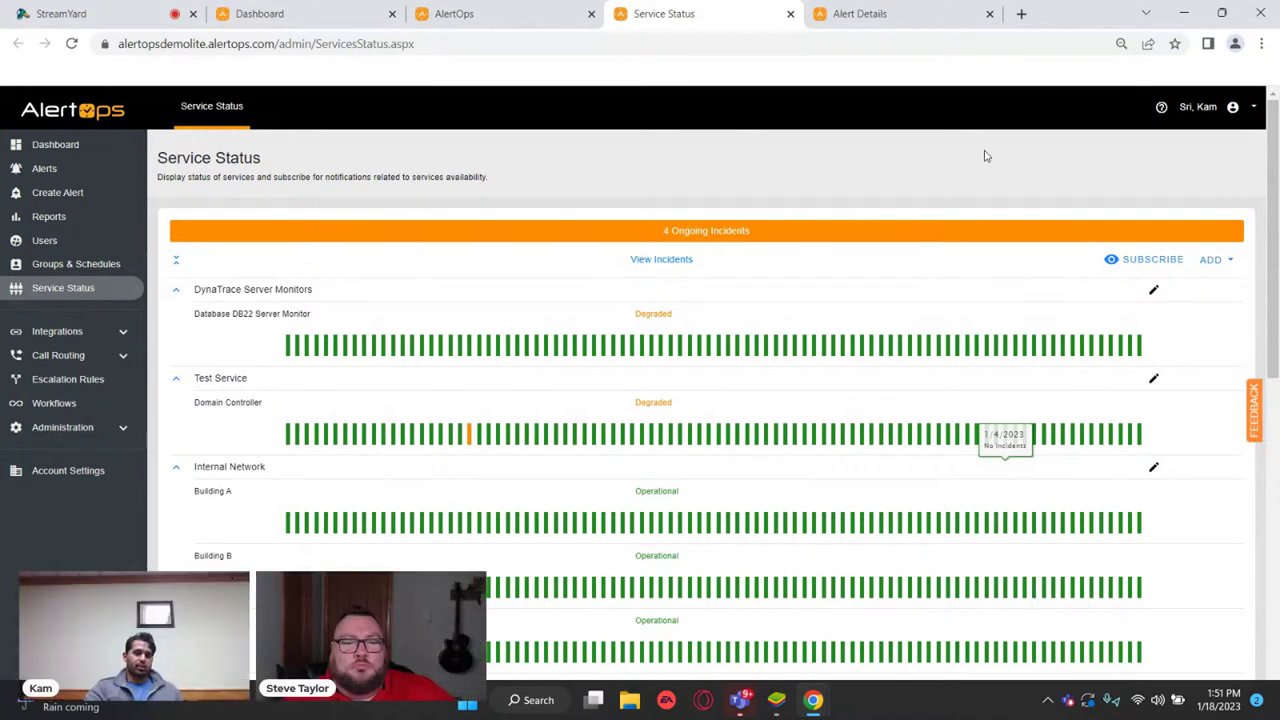
pyautogui.scroll(-8, 949, 208)
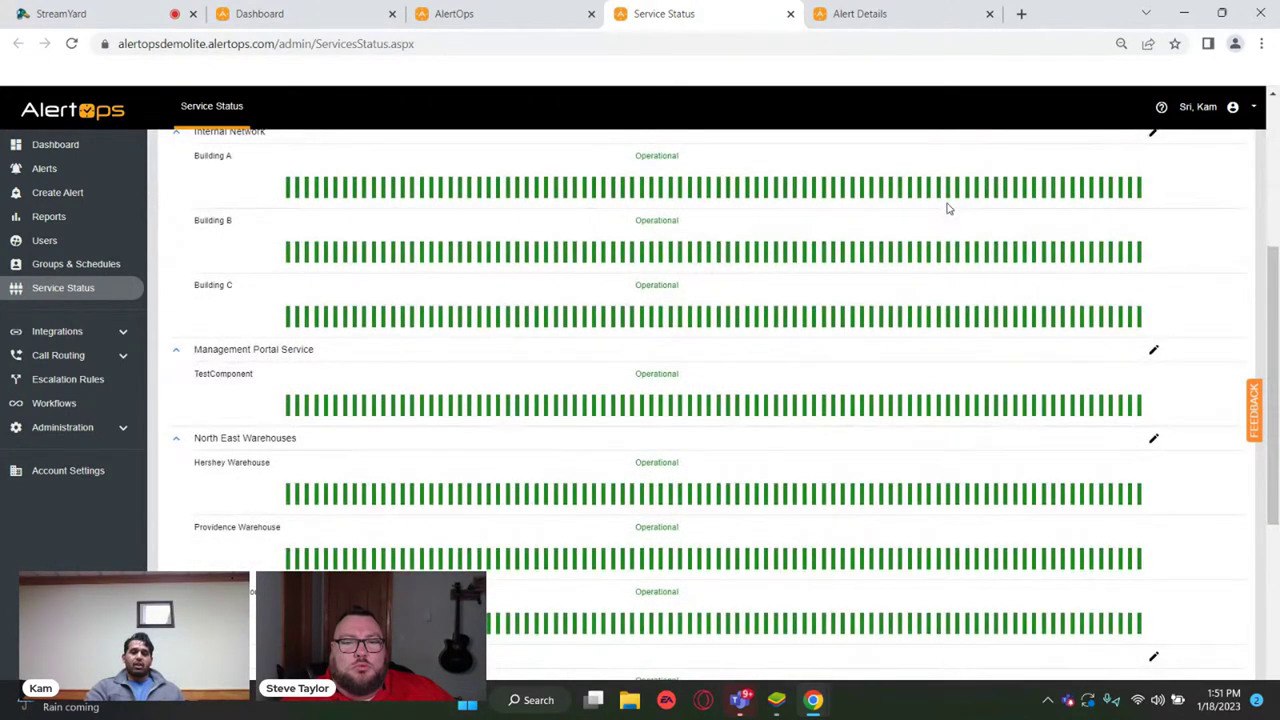
pyautogui.scroll(8, 949, 208)
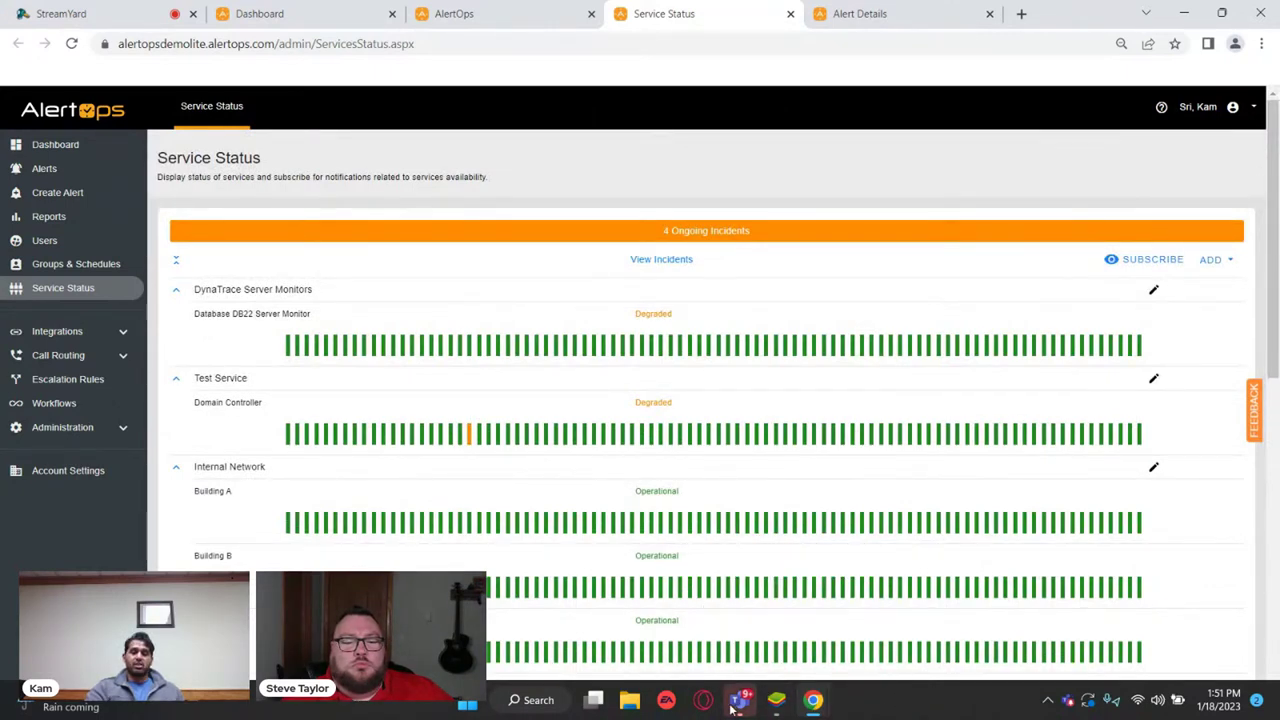
pyautogui.moveTo(740, 699)
pyautogui.click(748, 573)
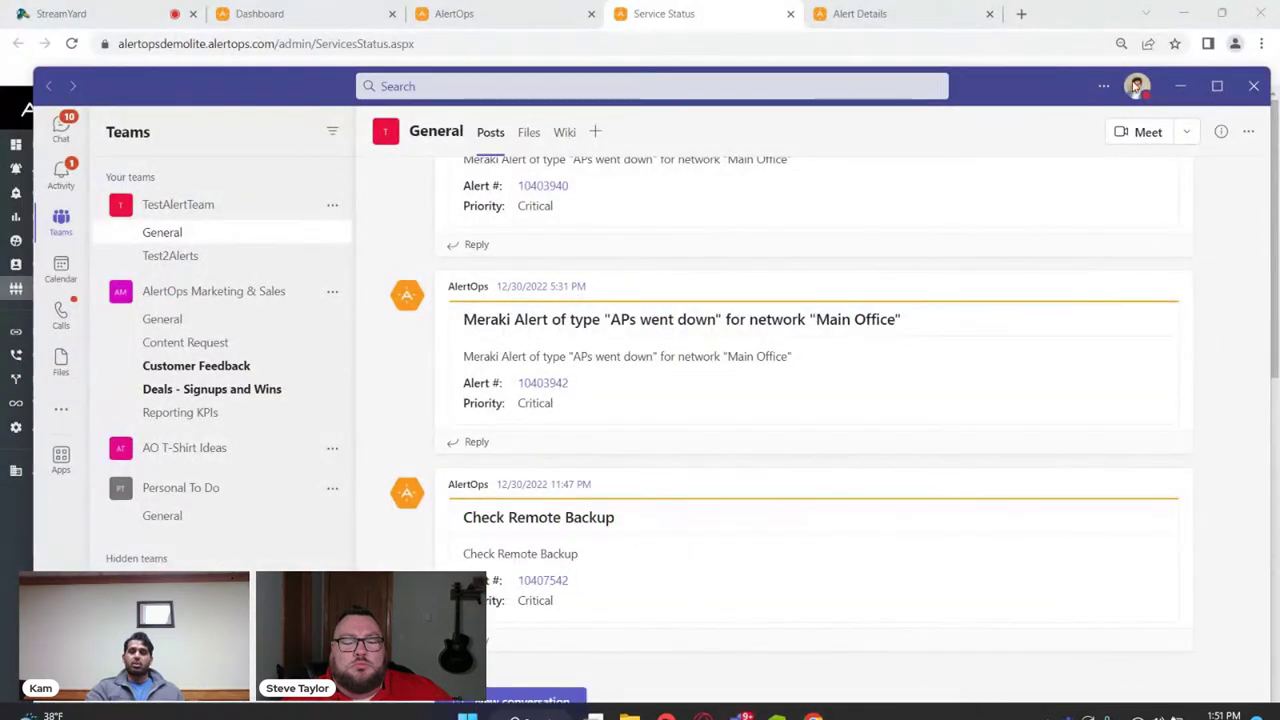
pyautogui.click(1220, 88)
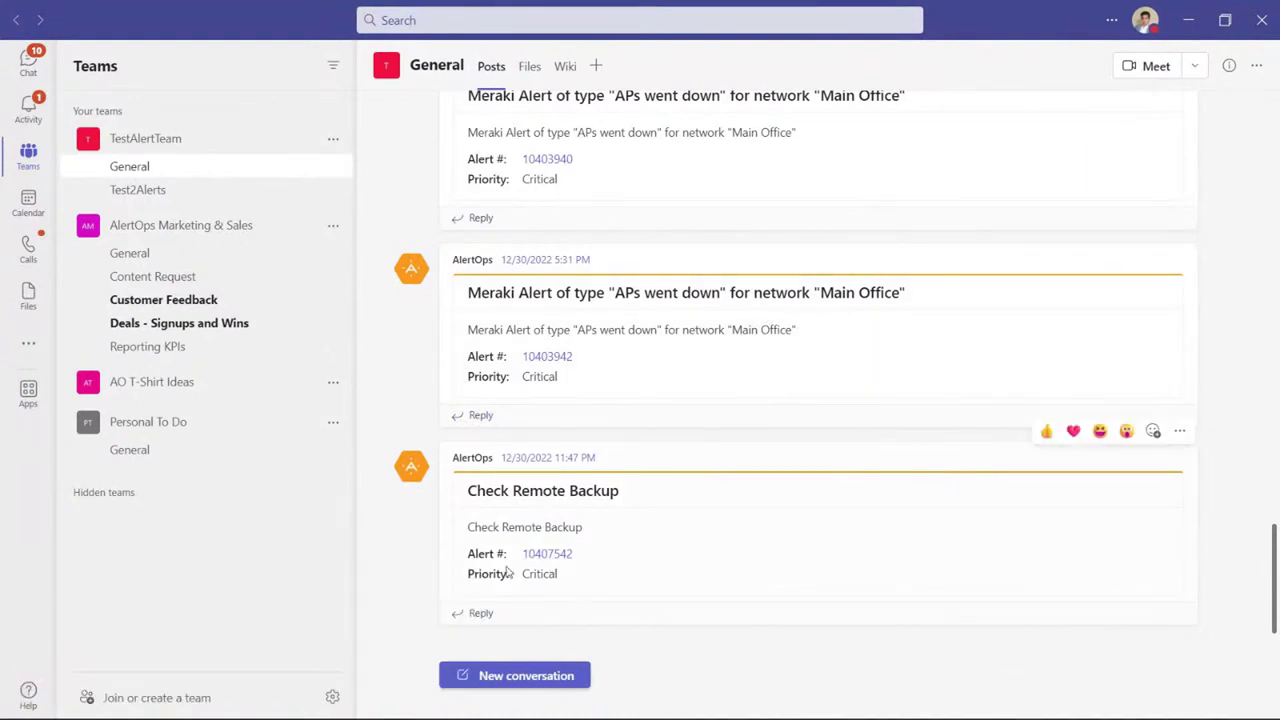
pyautogui.click(478, 614)
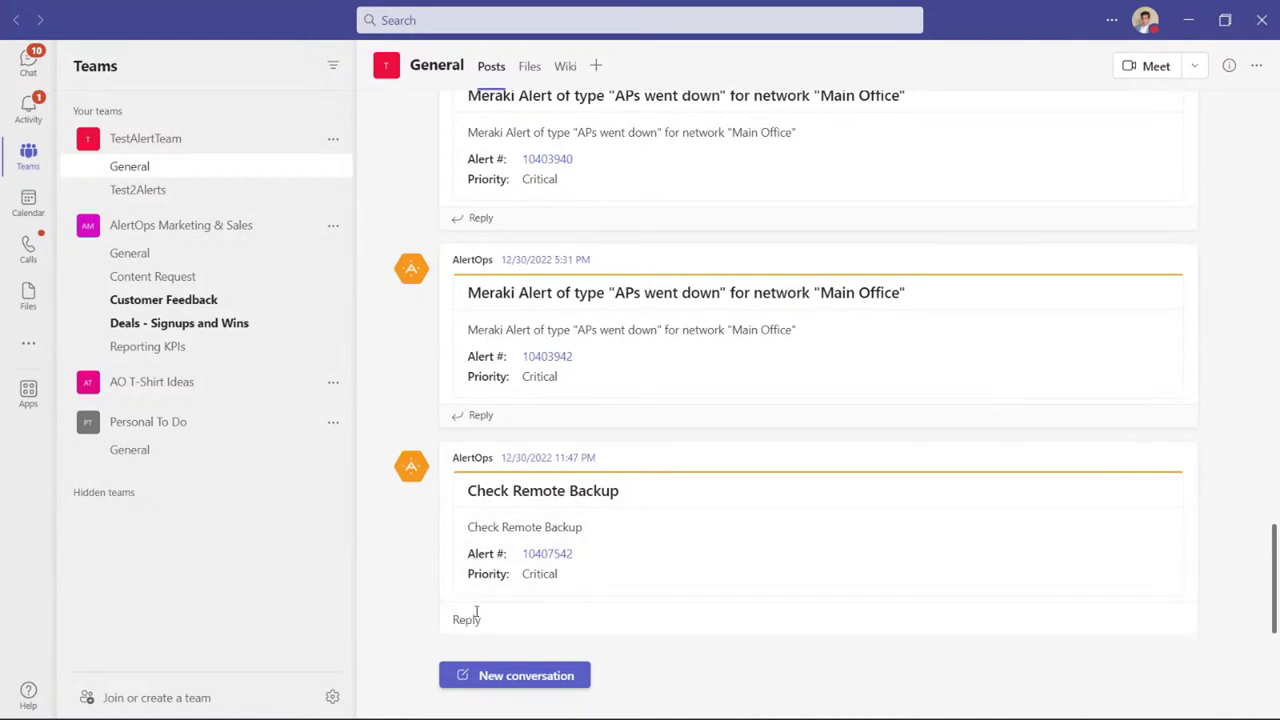
pyautogui.write('@Alert')
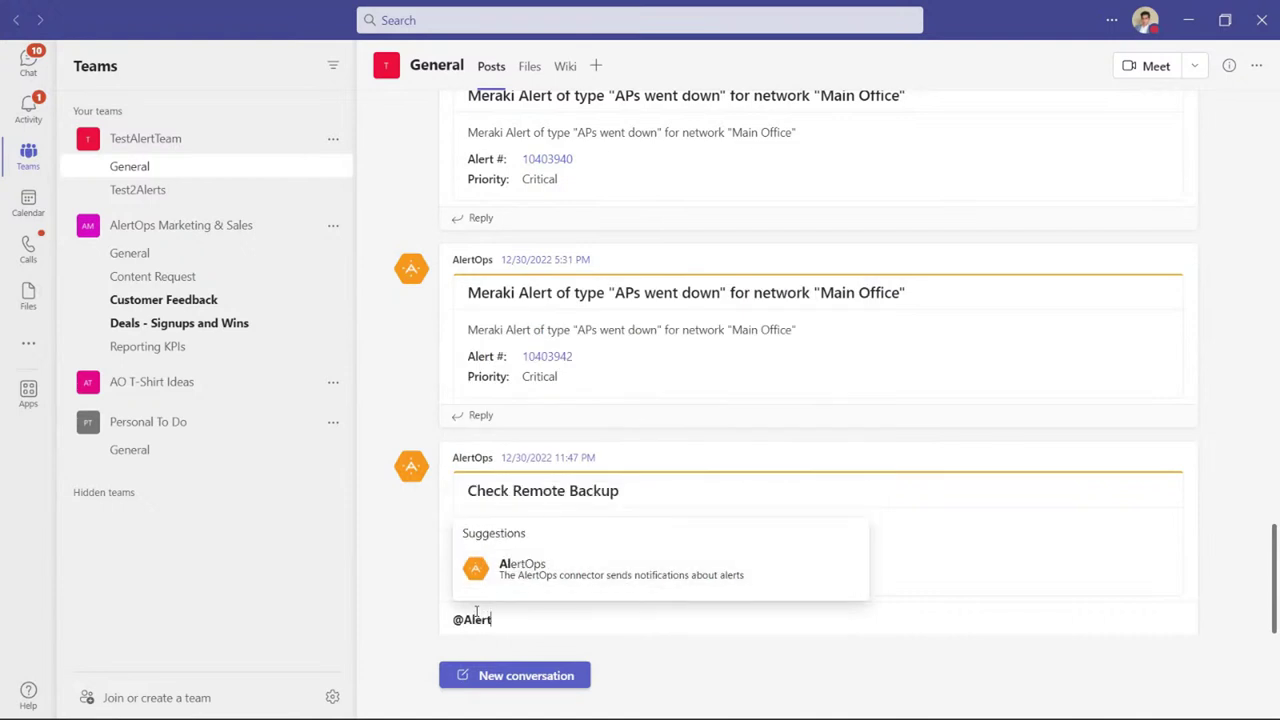
pyautogui.press('Return')
pyautogui.write('assign 104')
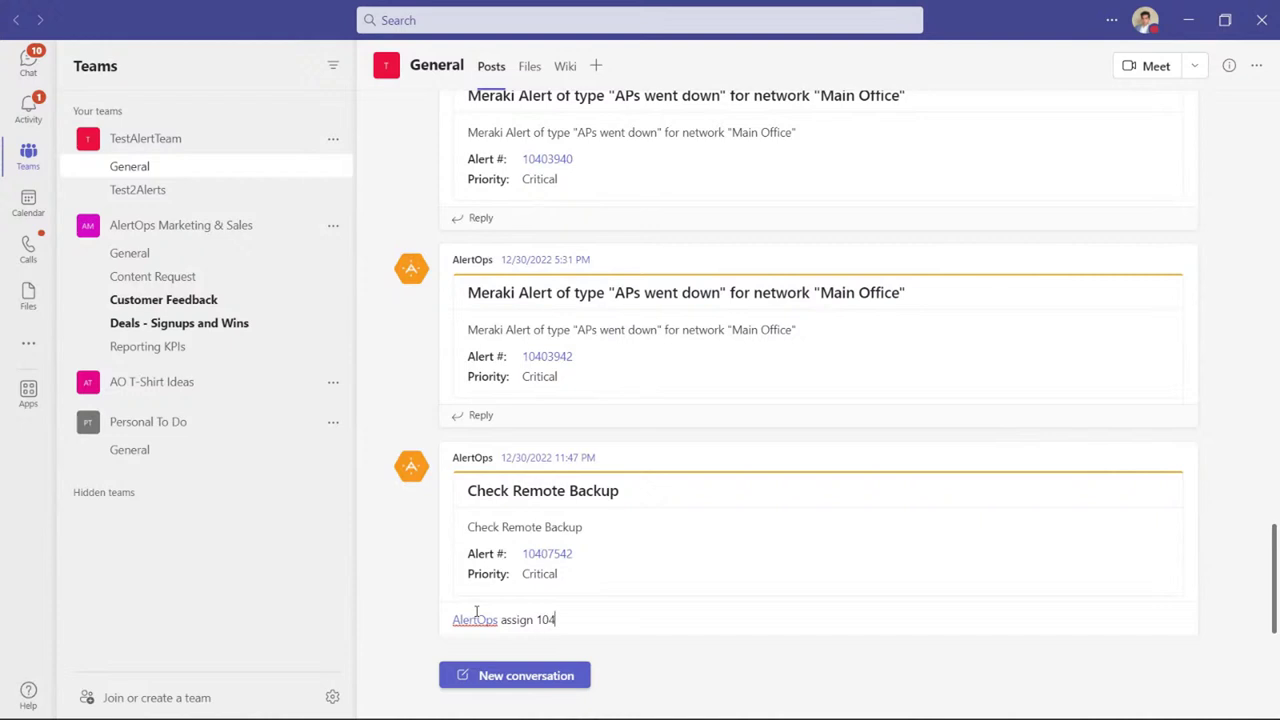
pyautogui.hotkey('ctrl', 'a')
pyautogui.press('BackSpace')
pyautogui.press('Escape')
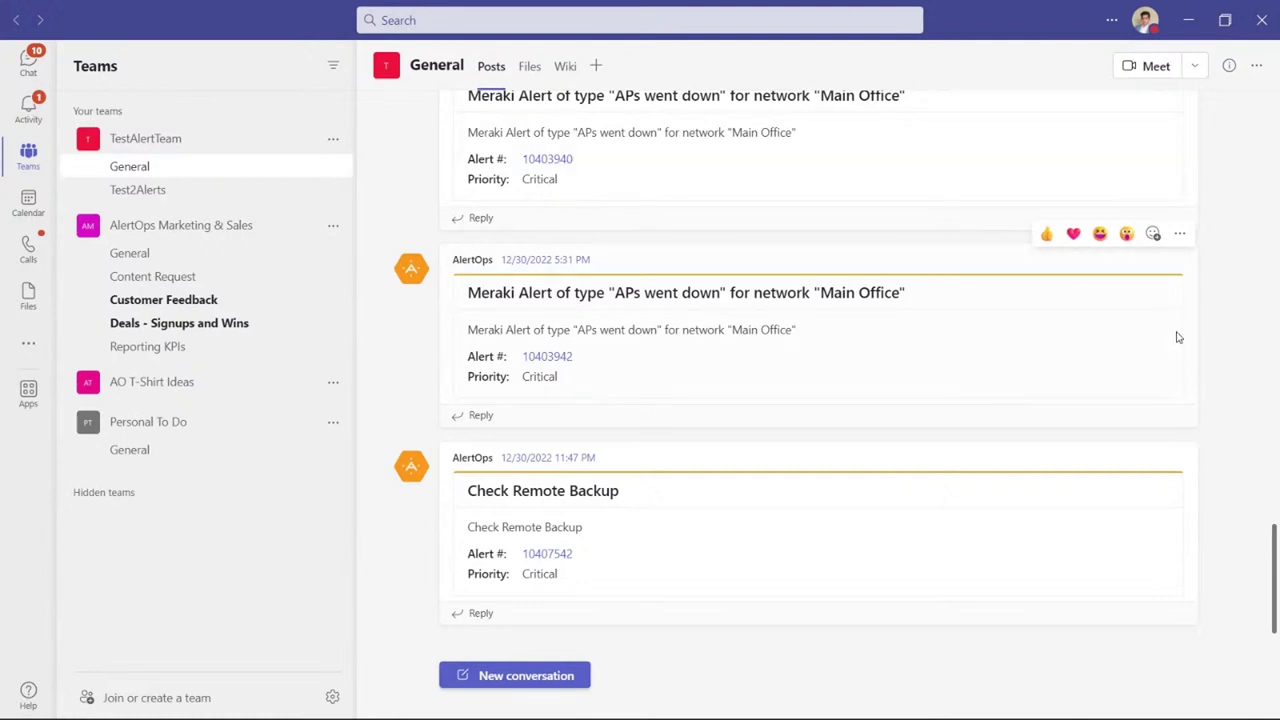
pyautogui.click(1183, 20)
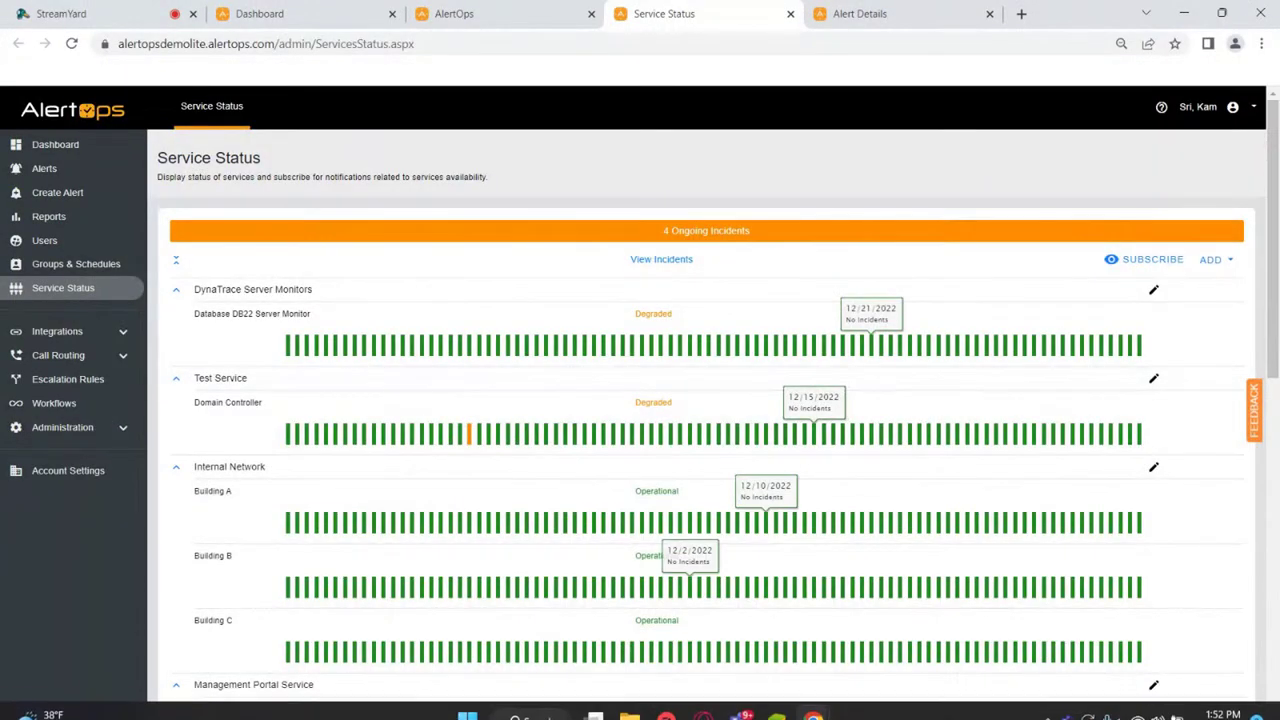
# - Switch to the BlueStacks AlertOps app, open Unassigned alerts, and list All open alerts
pyautogui.click(790, 708)
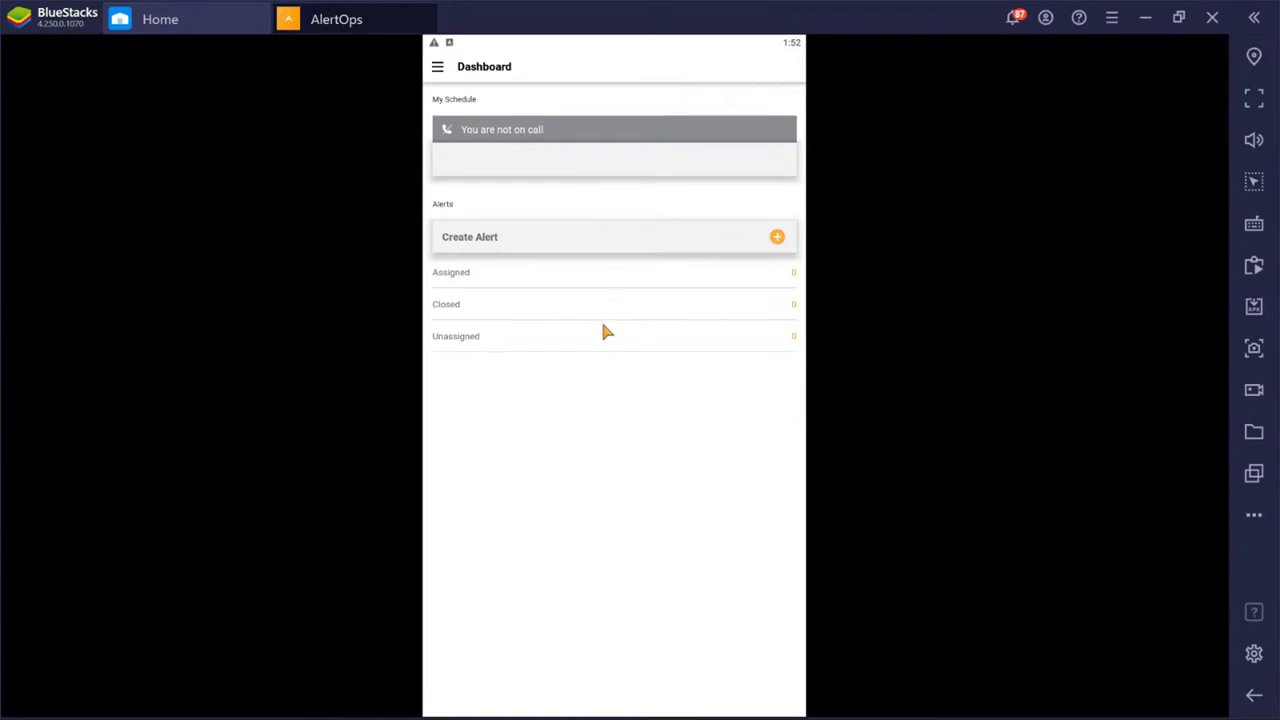
pyautogui.click(588, 349)
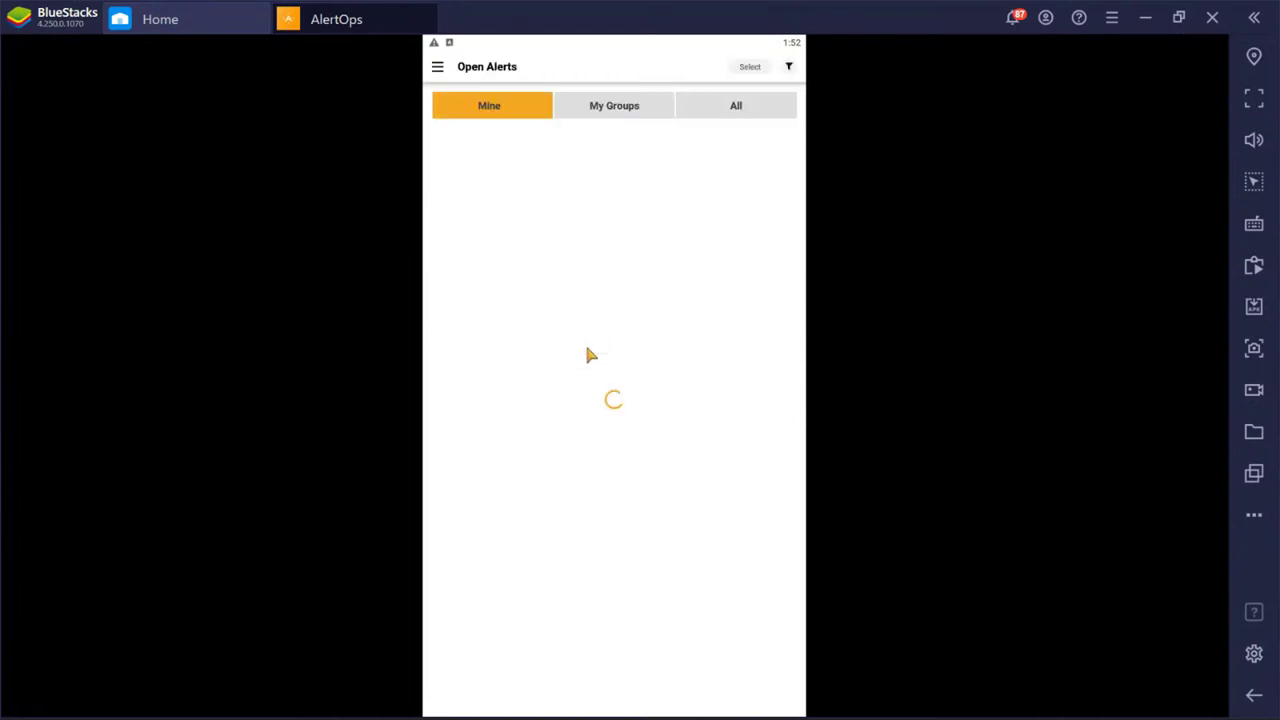
pyautogui.click(751, 109)
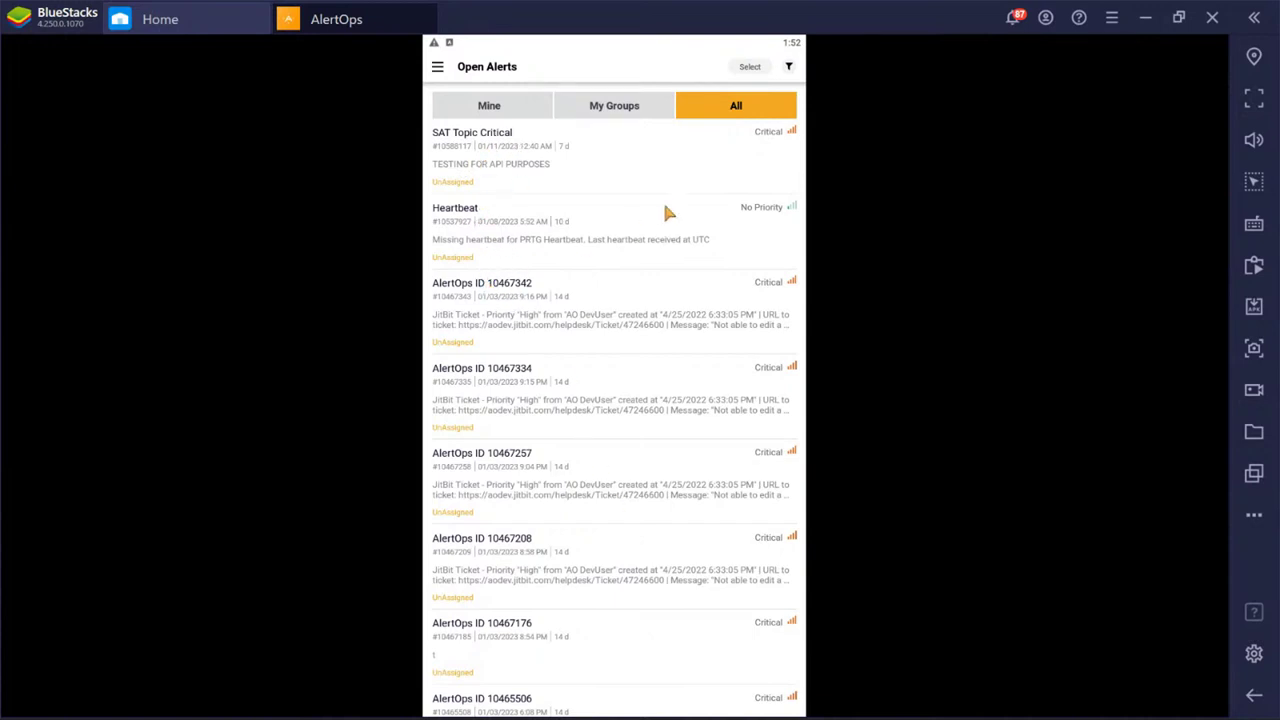
# - Browse the alert filter's Priority, Group and Assigned/UnAssigned choices, then close the filter panel
pyautogui.click(788, 66)
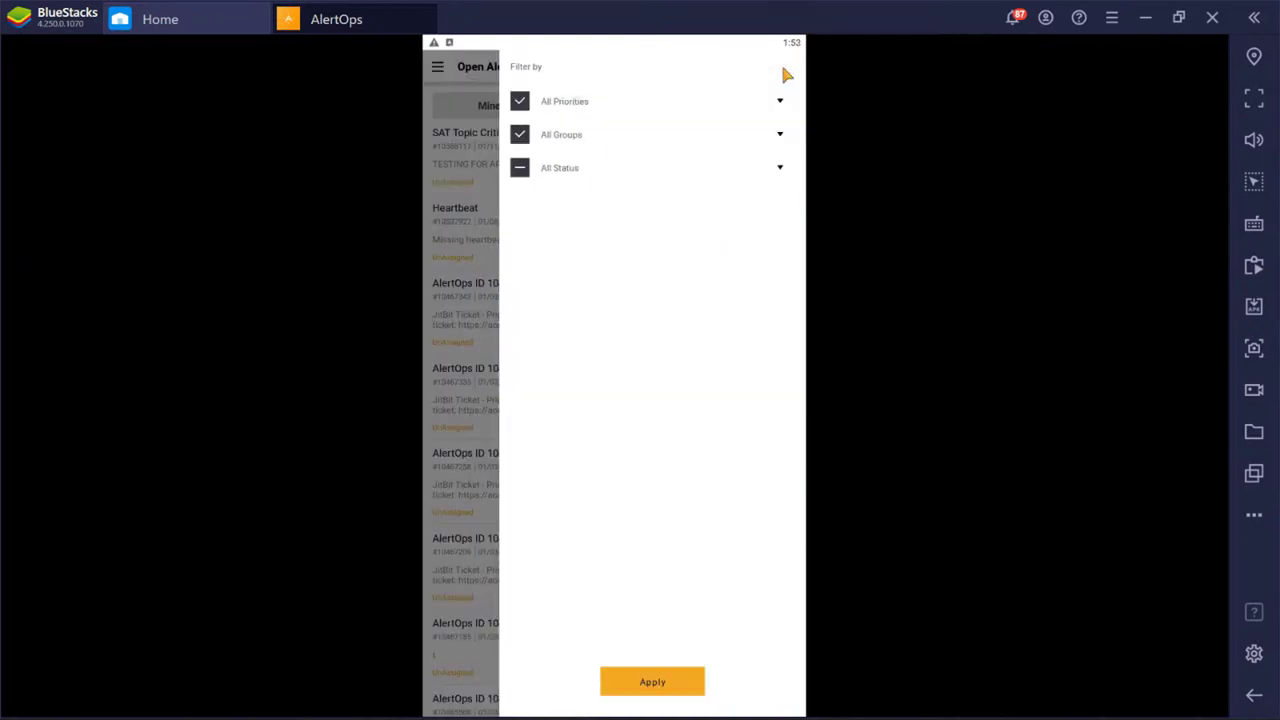
pyautogui.click(655, 104)
pyautogui.click(658, 112)
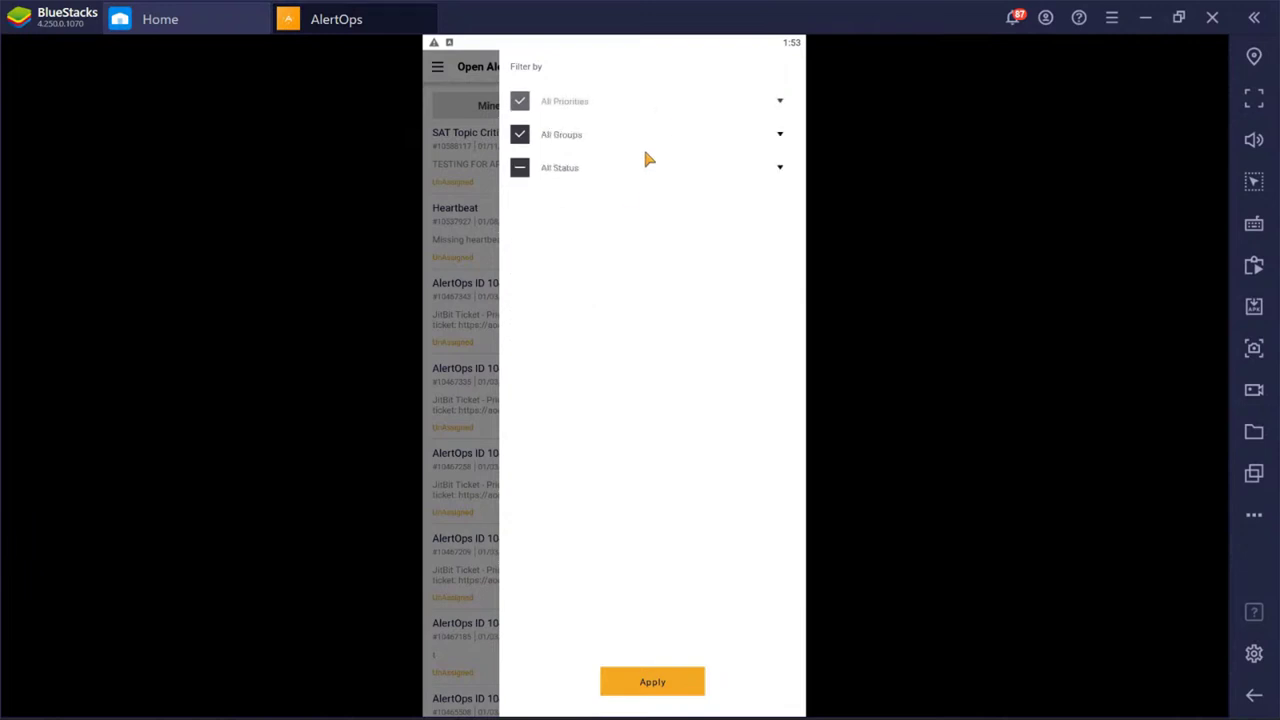
pyautogui.click(614, 142)
pyautogui.click(611, 143)
pyautogui.click(610, 163)
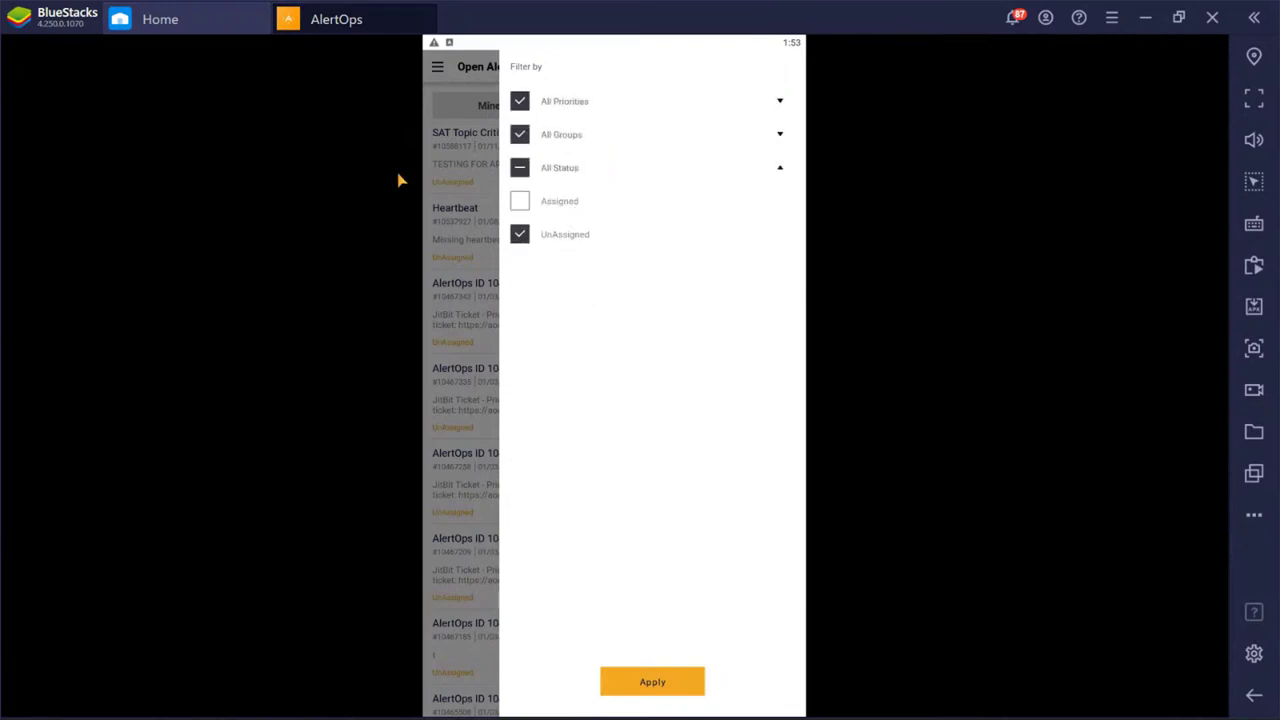
pyautogui.click(474, 243)
# - View the SAT Topic Critical alert's actions and outbound actions, then cancel back to the list
pyautogui.moveTo(706, 162); pyautogui.dragTo(495, 150)
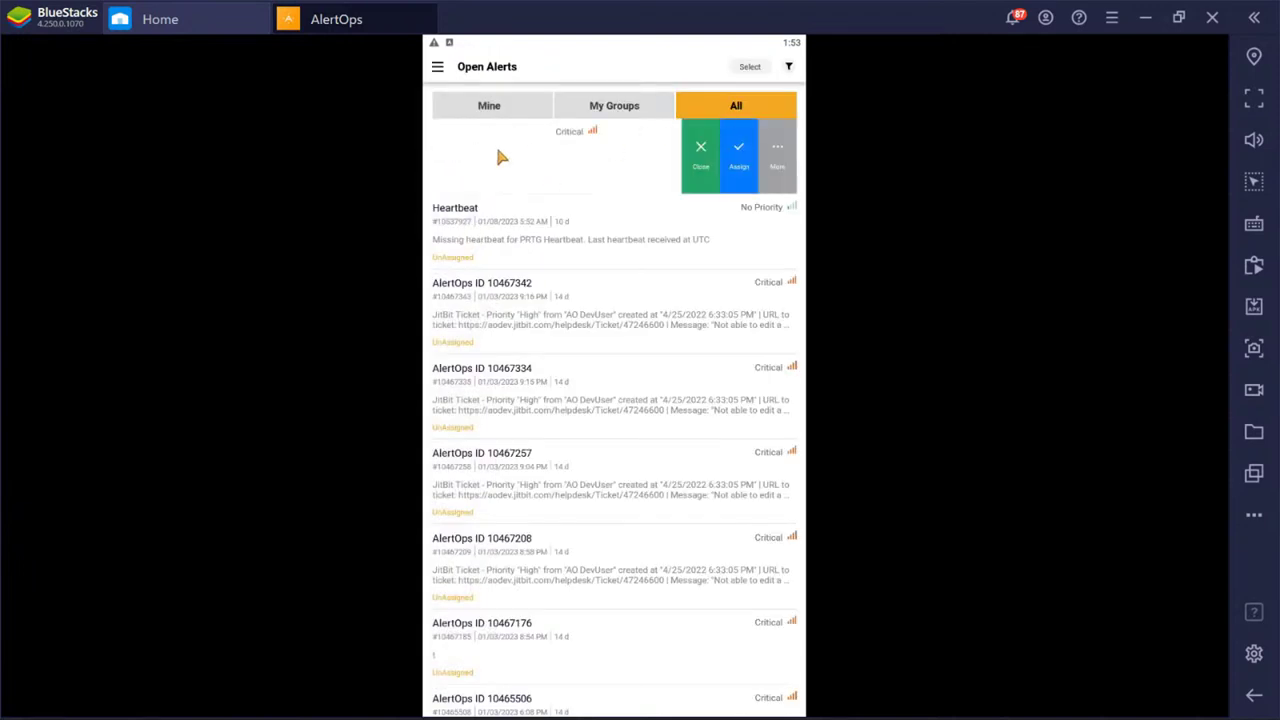
pyautogui.click(772, 182)
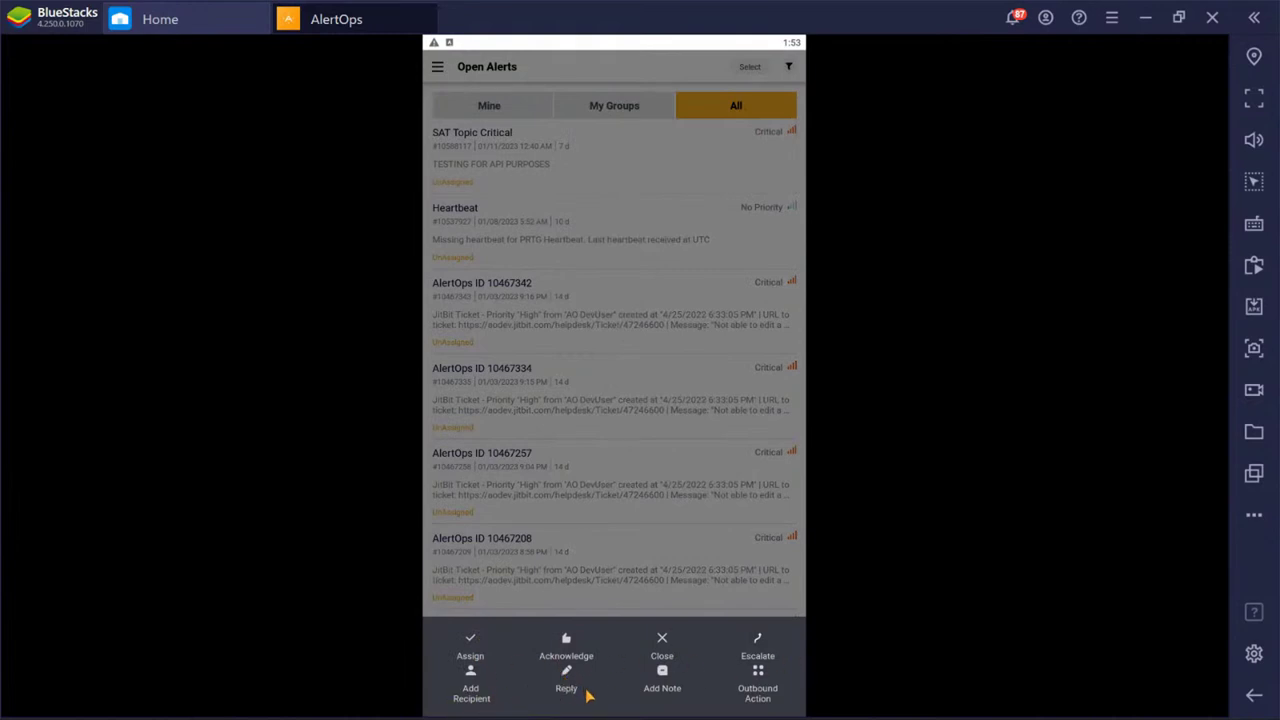
pyautogui.click(762, 688)
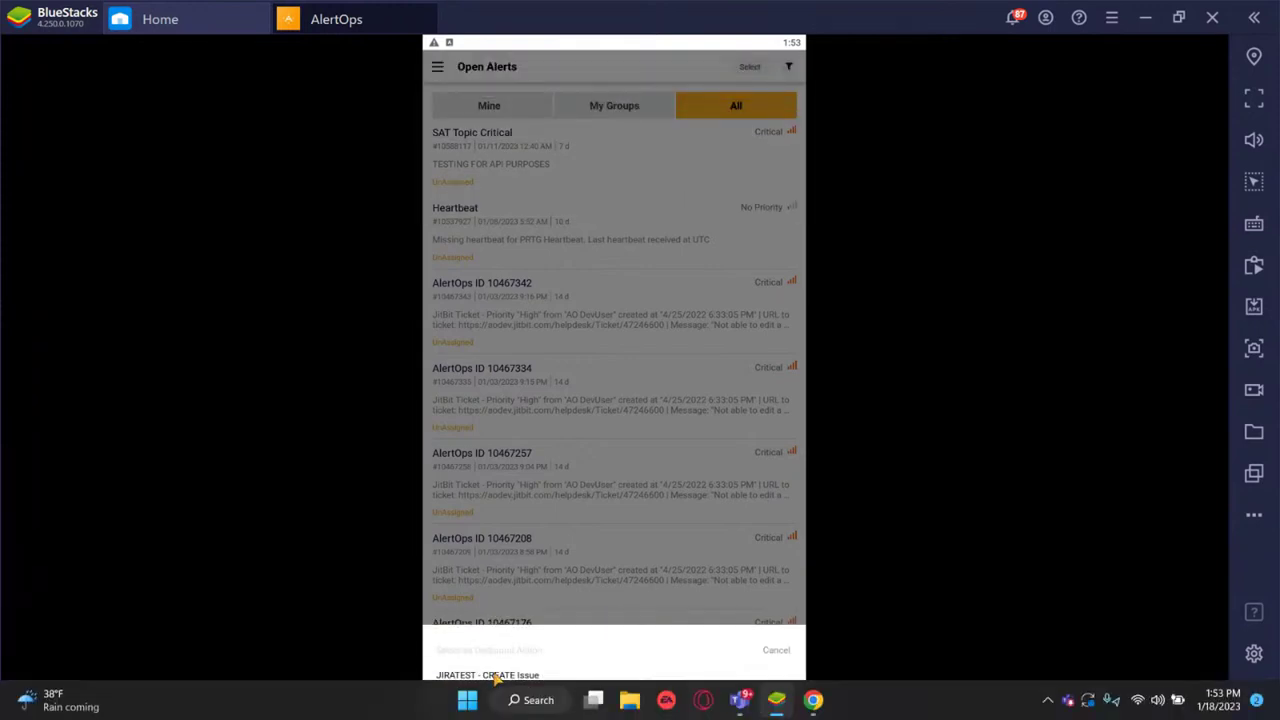
pyautogui.click(518, 483)
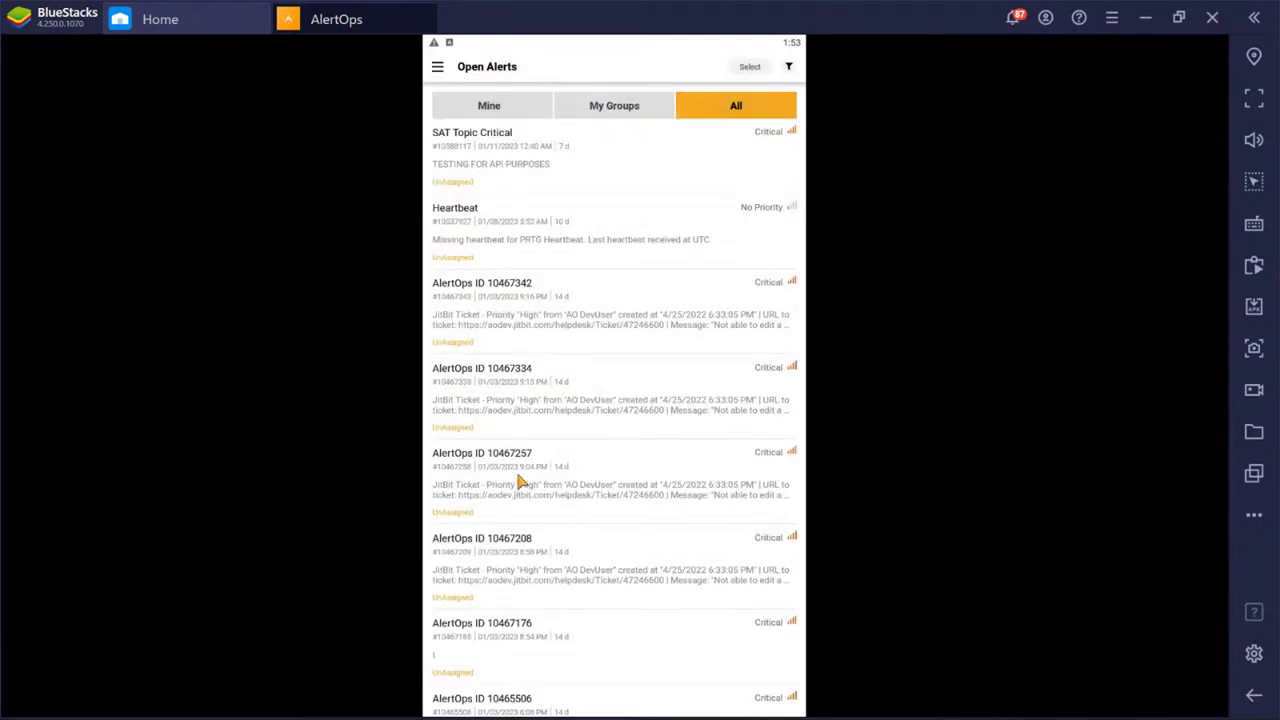
pyautogui.click(598, 160)
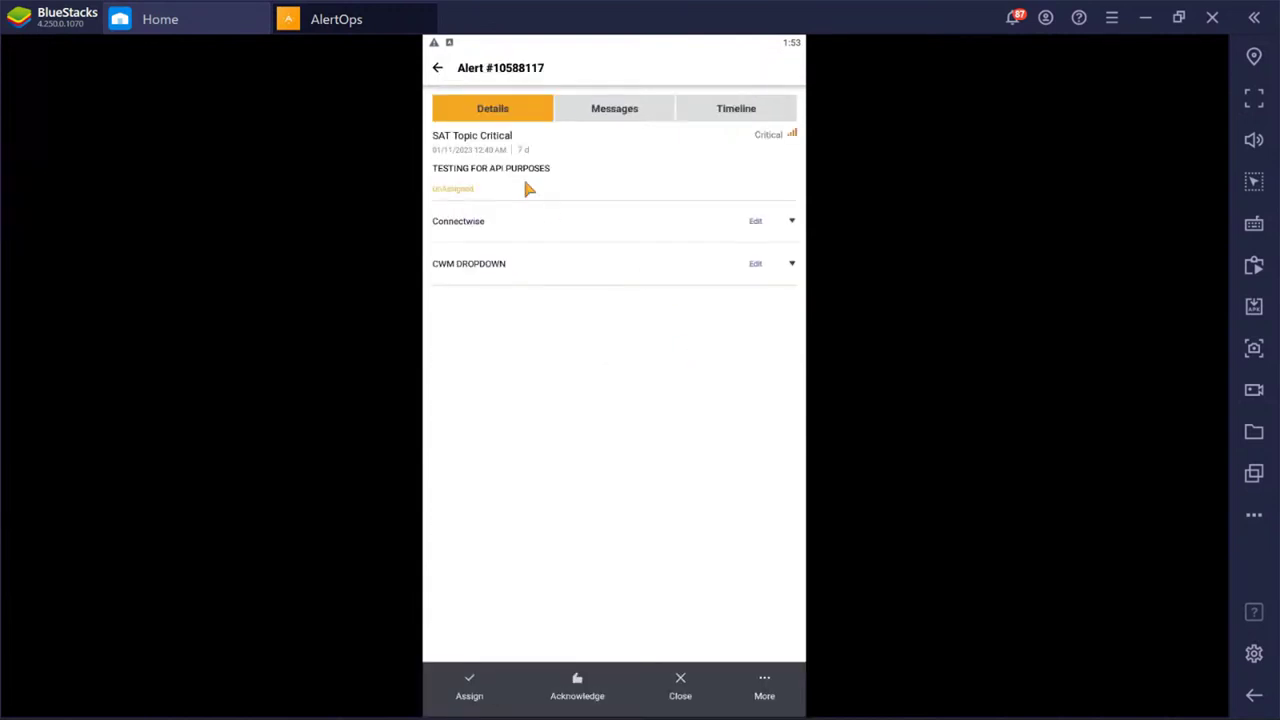
pyautogui.click(797, 234)
pyautogui.click(792, 345)
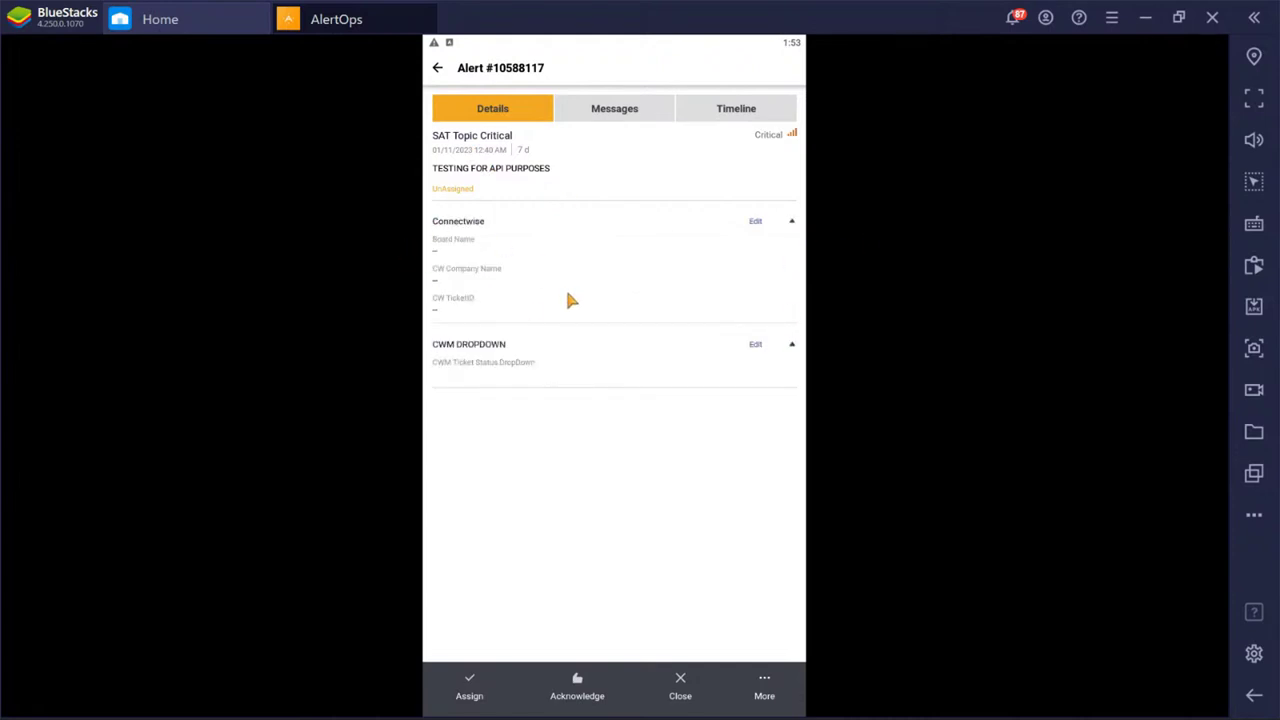
pyautogui.click(611, 117)
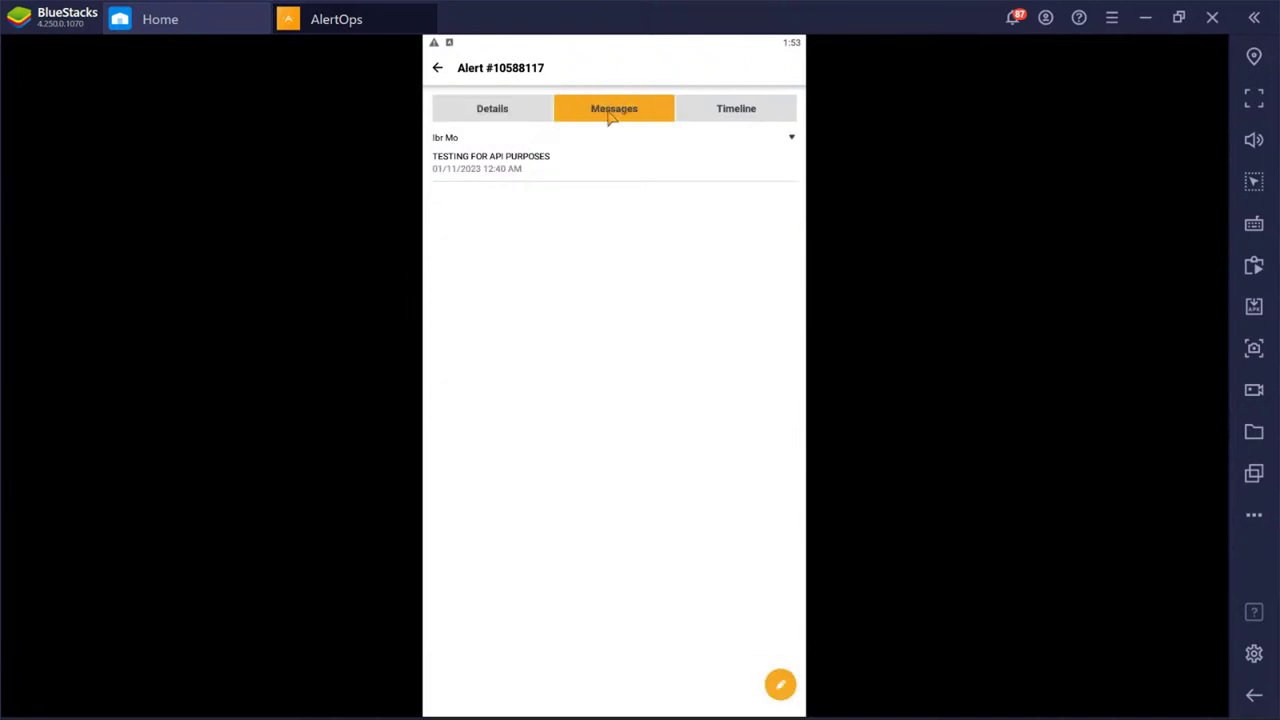
pyautogui.click(792, 140)
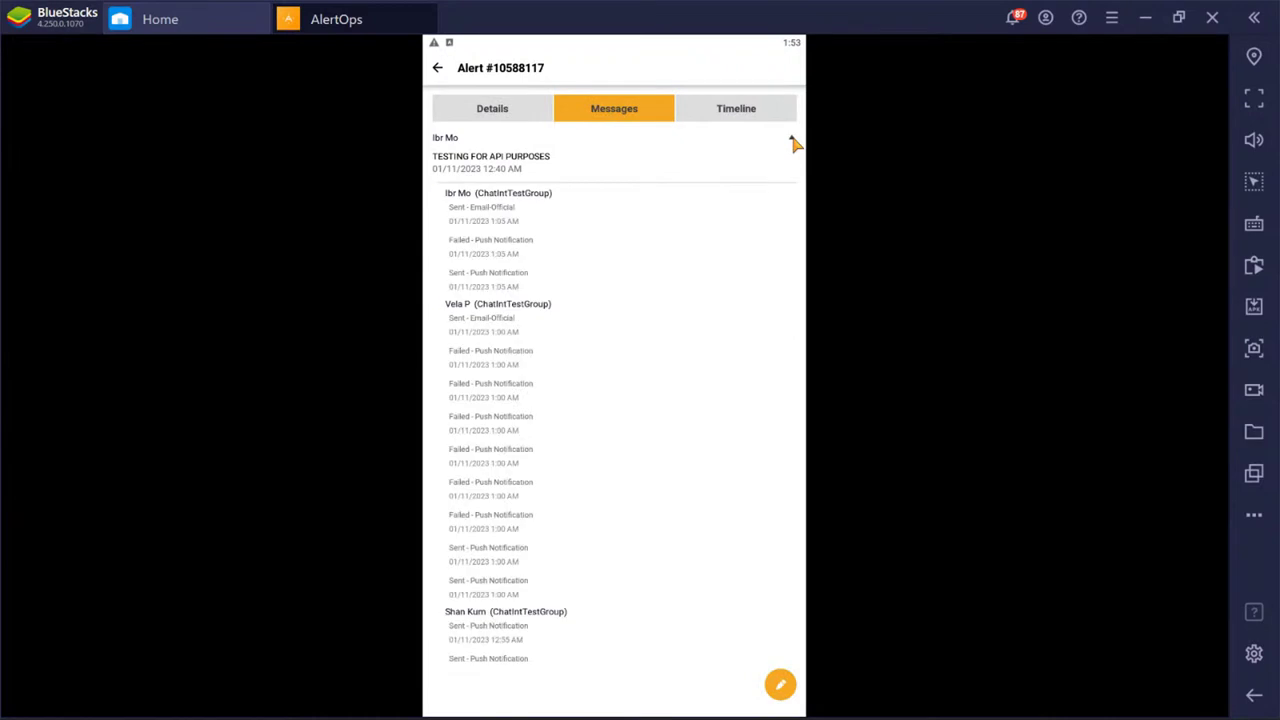
pyautogui.scroll(-2, 531, 374)
pyautogui.scroll(-2, 531, 374)
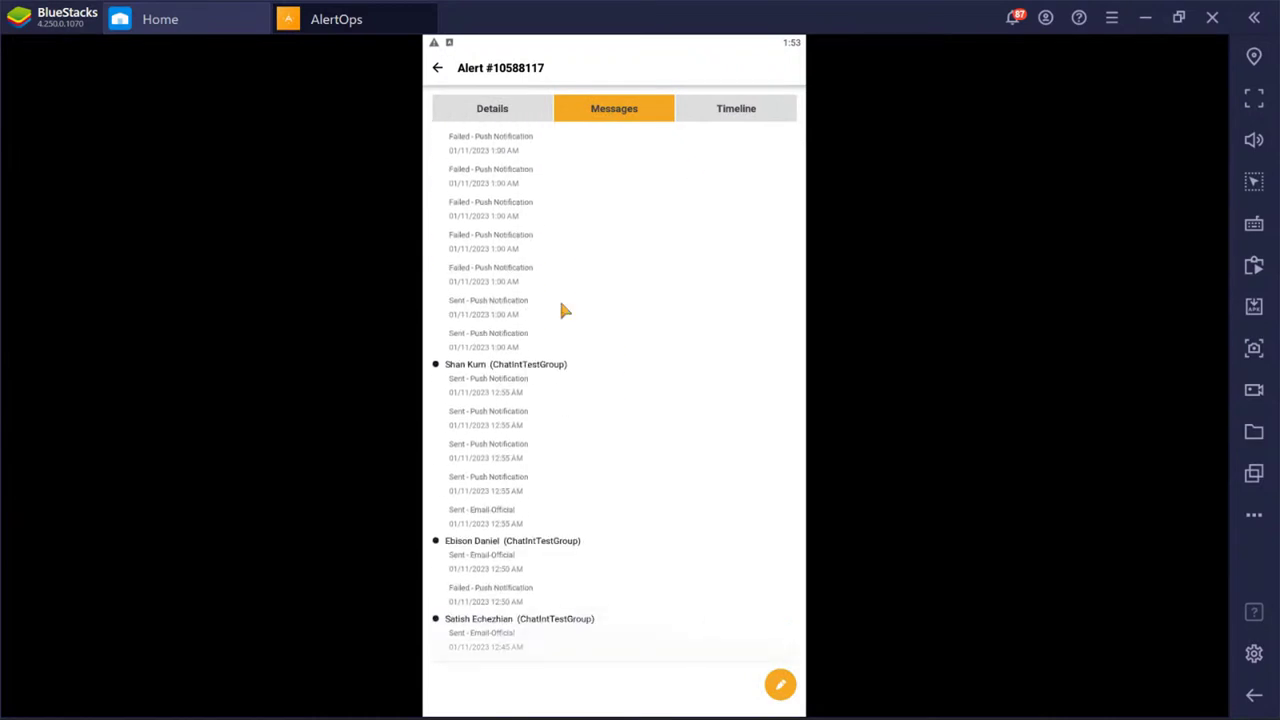
pyautogui.click(783, 688)
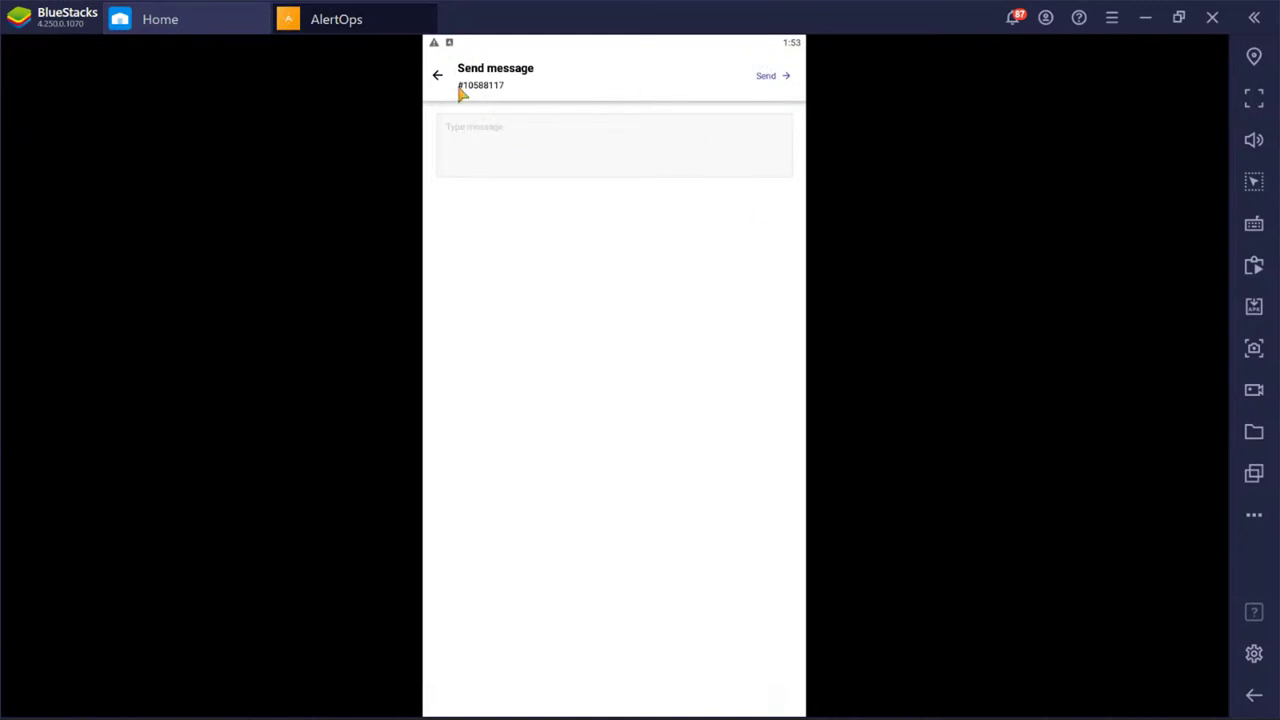
pyautogui.click(437, 74)
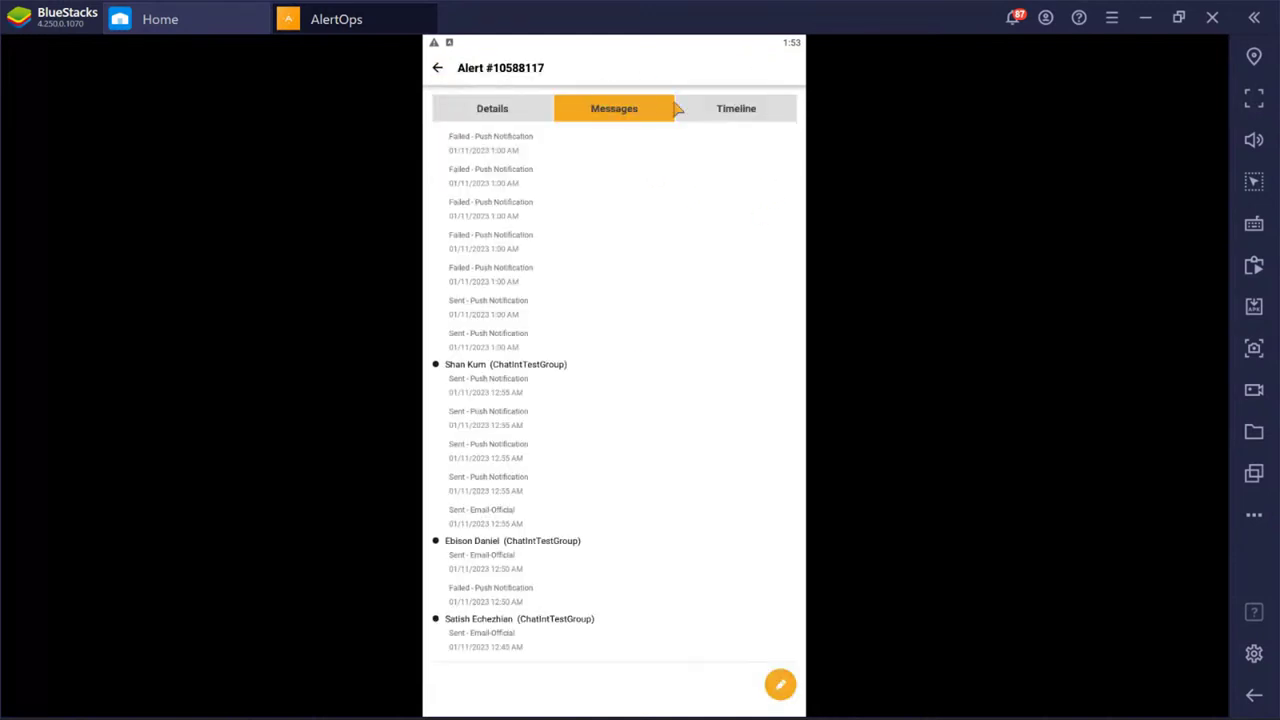
pyautogui.click(746, 116)
pyautogui.scroll(-10, 534, 428)
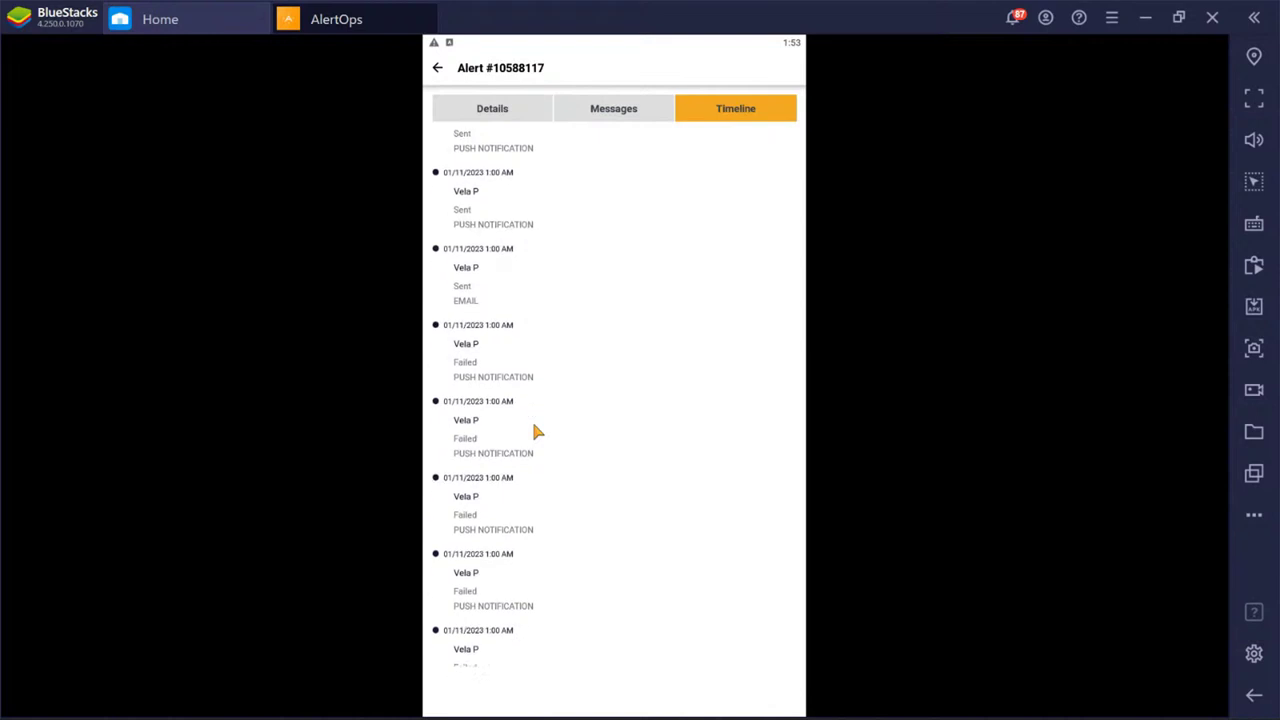
pyautogui.scroll(-2, 534, 430)
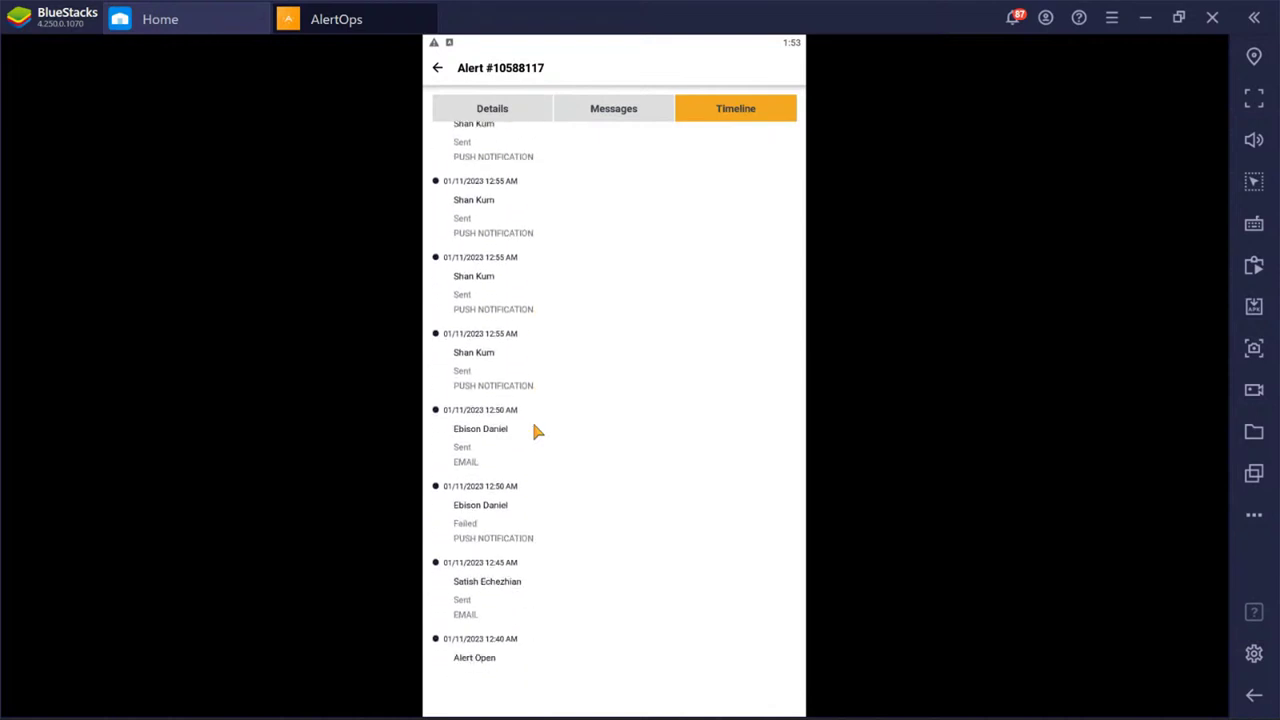
pyautogui.click(438, 68)
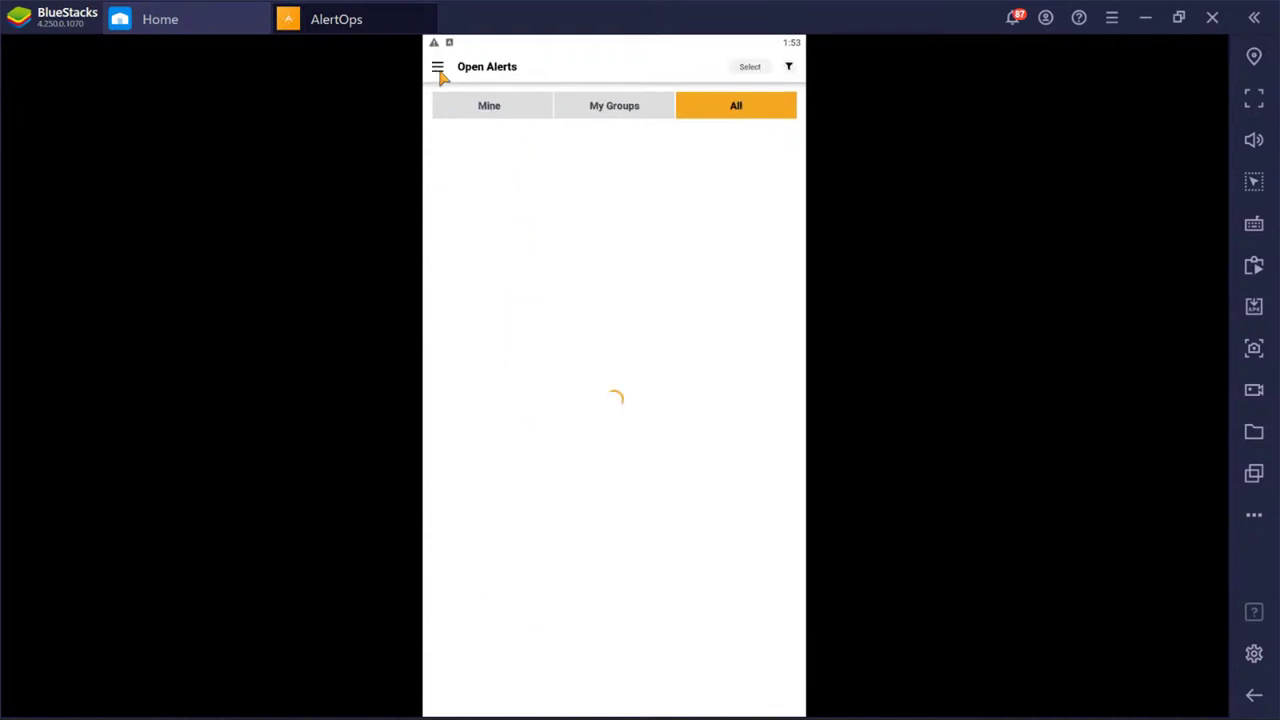
# - On the Schedule page, start an out-of-office entry from 18 to 19 January 2023
pyautogui.click(438, 68)
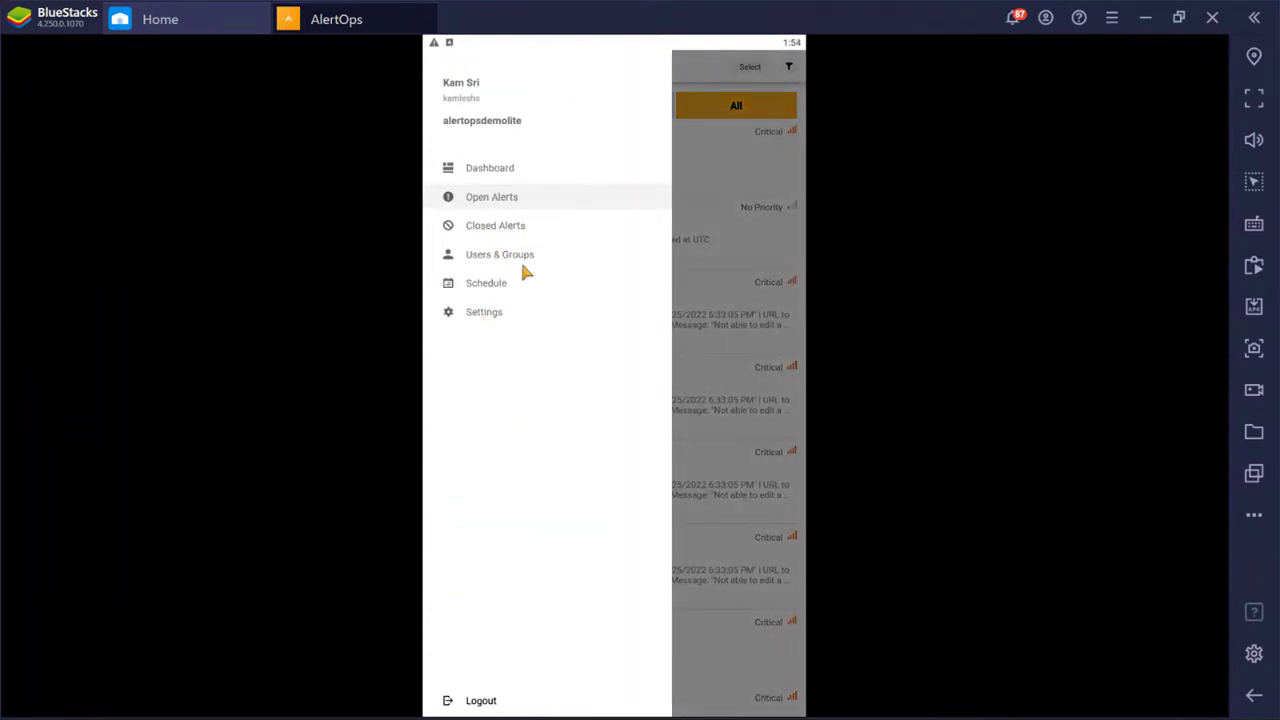
pyautogui.click(495, 285)
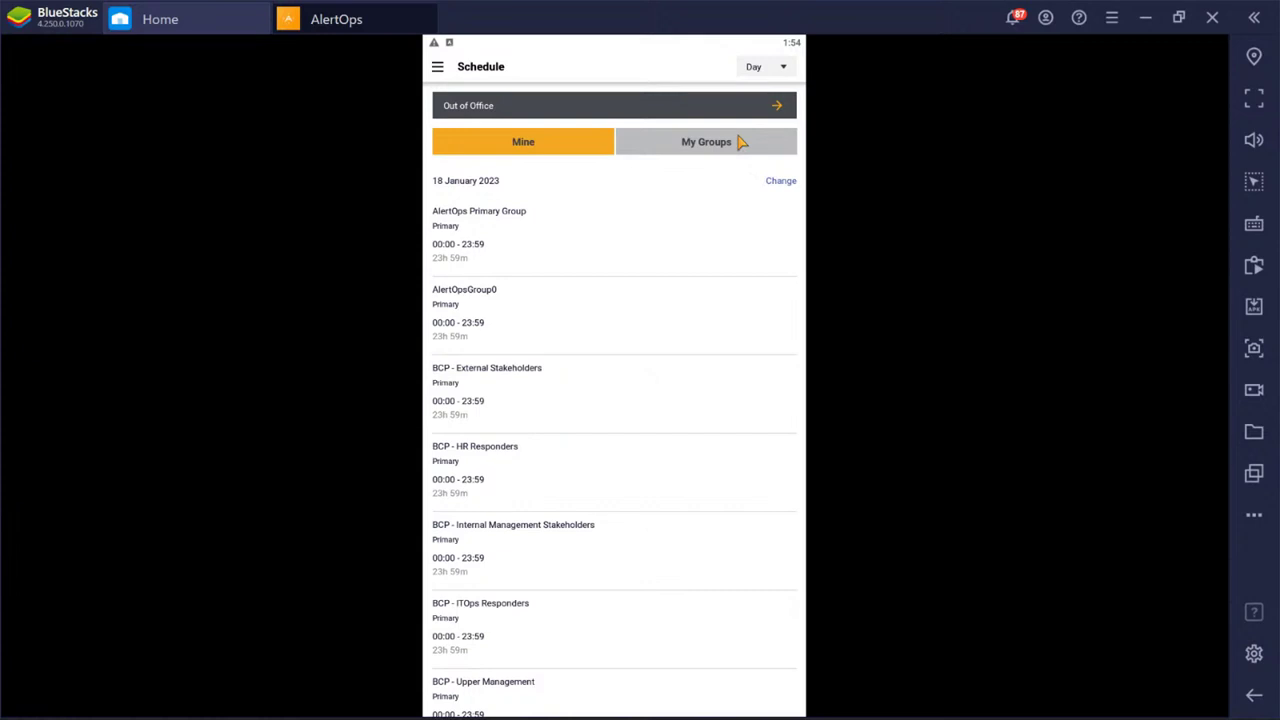
pyautogui.click(777, 106)
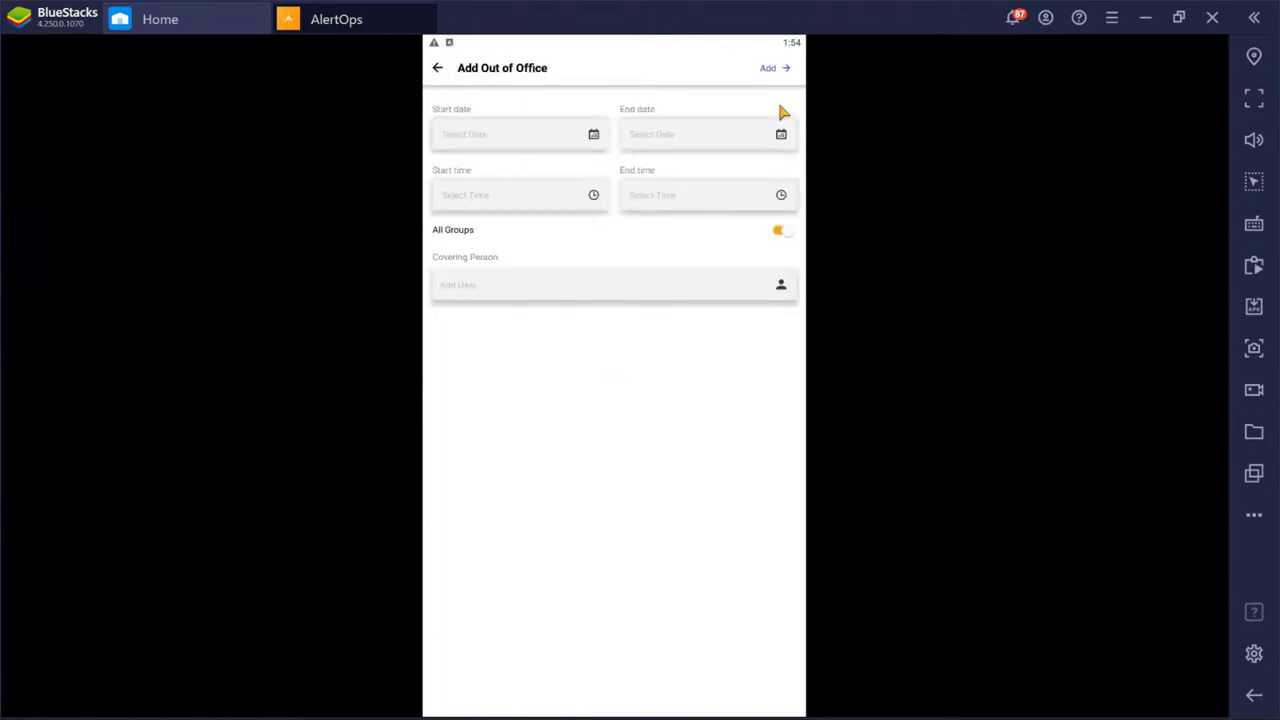
pyautogui.click(594, 135)
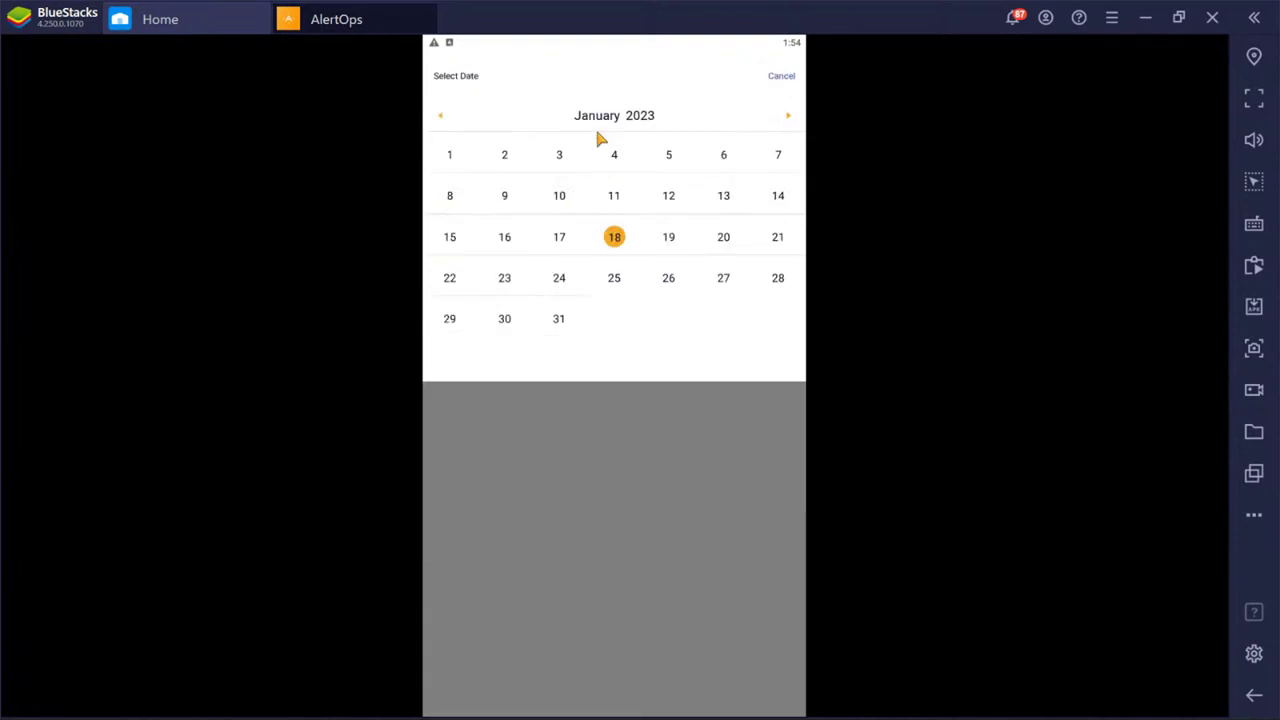
pyautogui.click(615, 237)
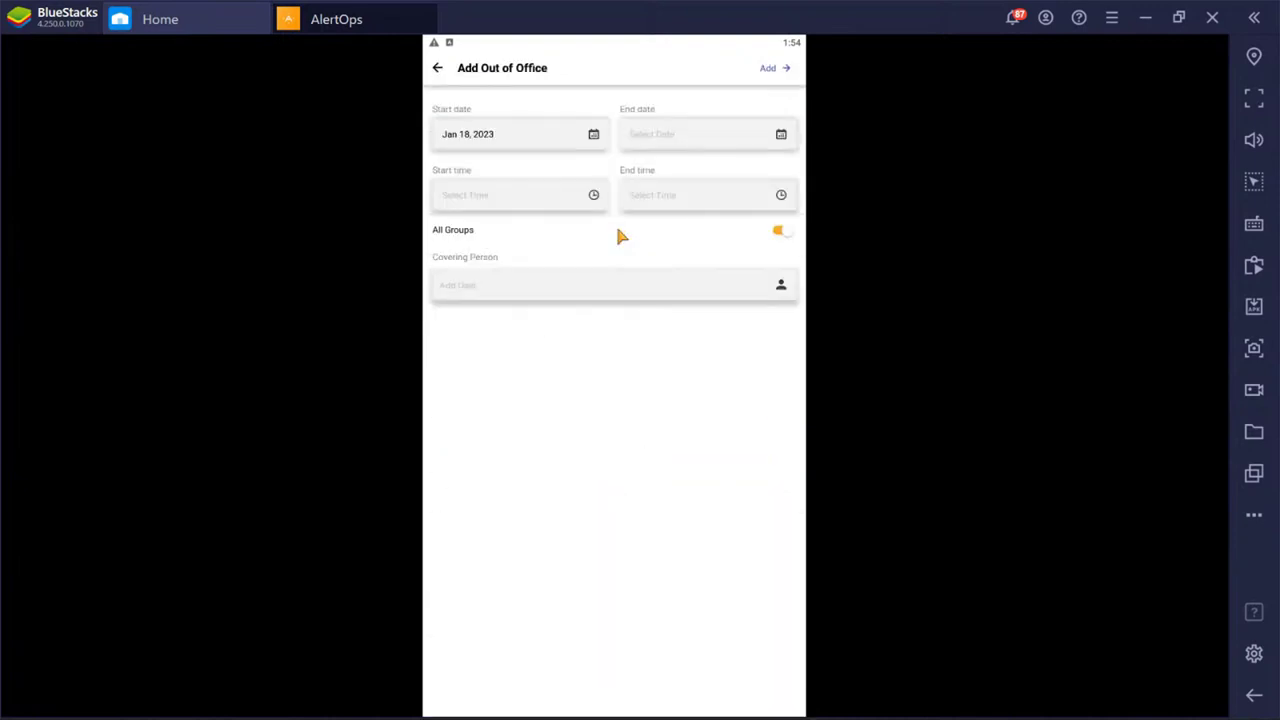
pyautogui.click(783, 137)
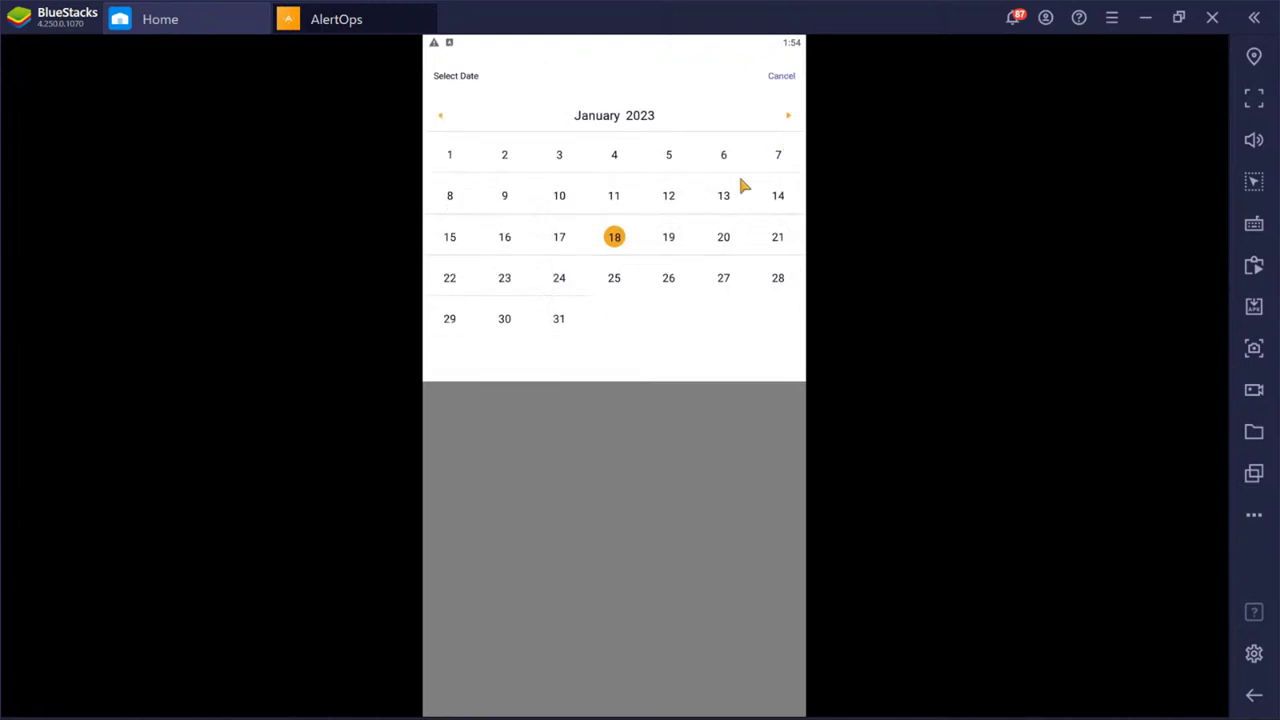
pyautogui.click(669, 238)
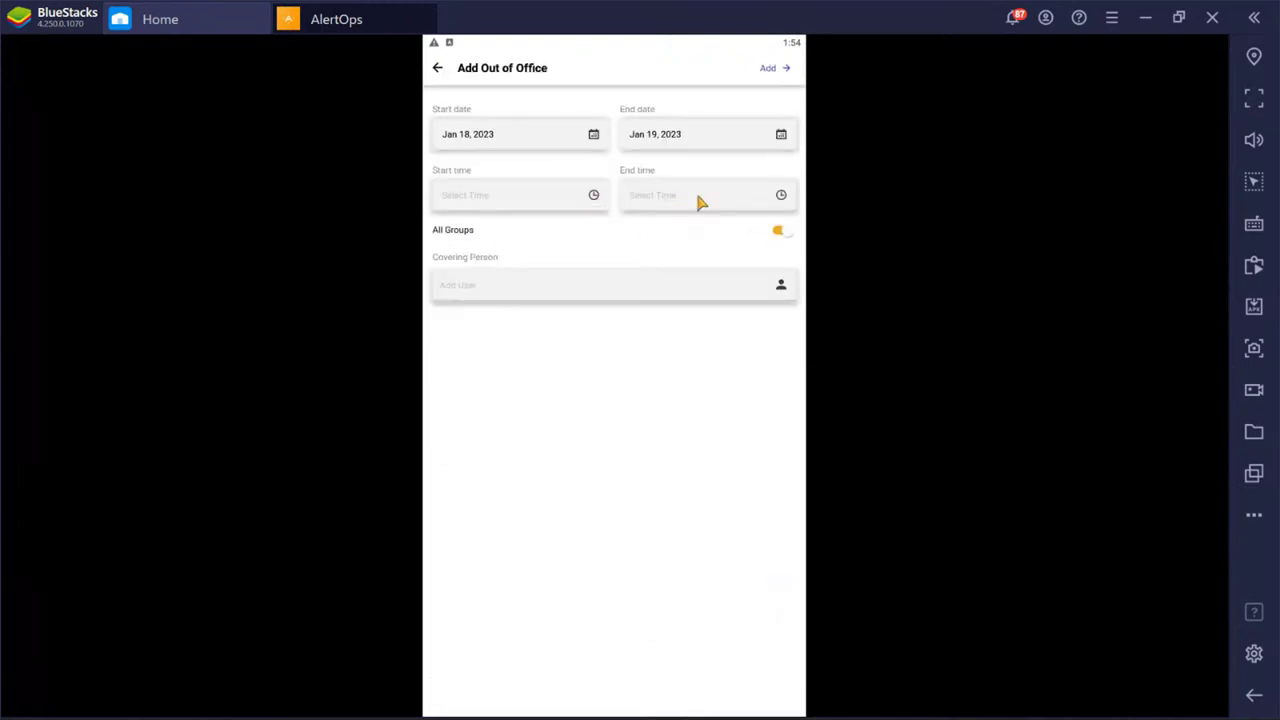
# - Glance at Add User for a covering person, discard the out-of-office draft, and reopen the menu
pyautogui.click(743, 272)
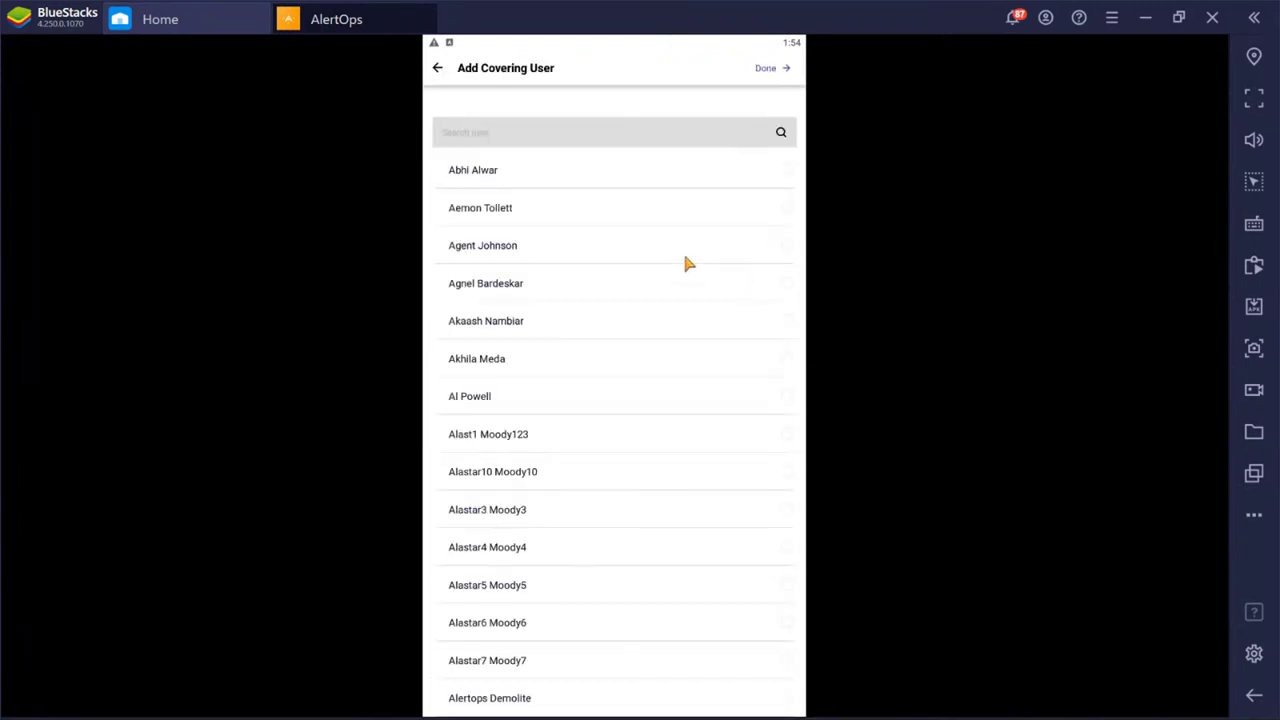
pyautogui.click(439, 69)
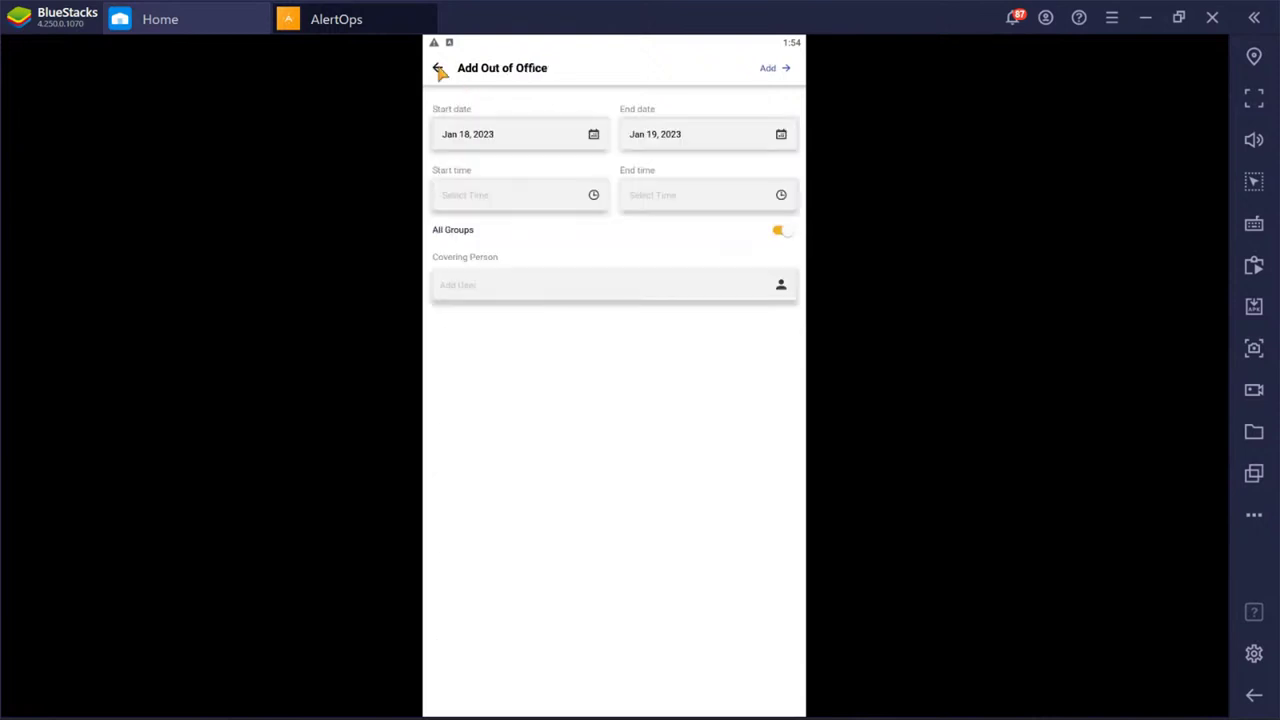
pyautogui.click(439, 69)
pyautogui.click(439, 68)
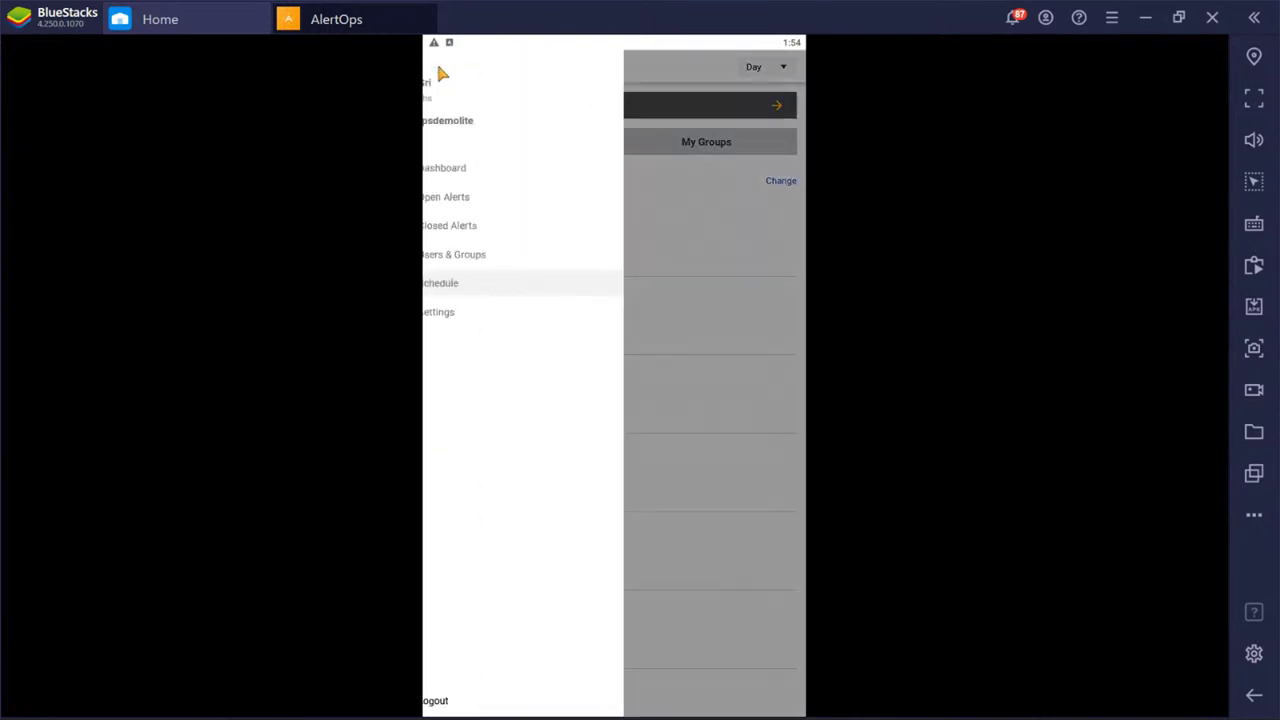
# - View the mobile Dashboard, then minimize BlueStacks to return to the web Service Status page
pyautogui.click(483, 169)
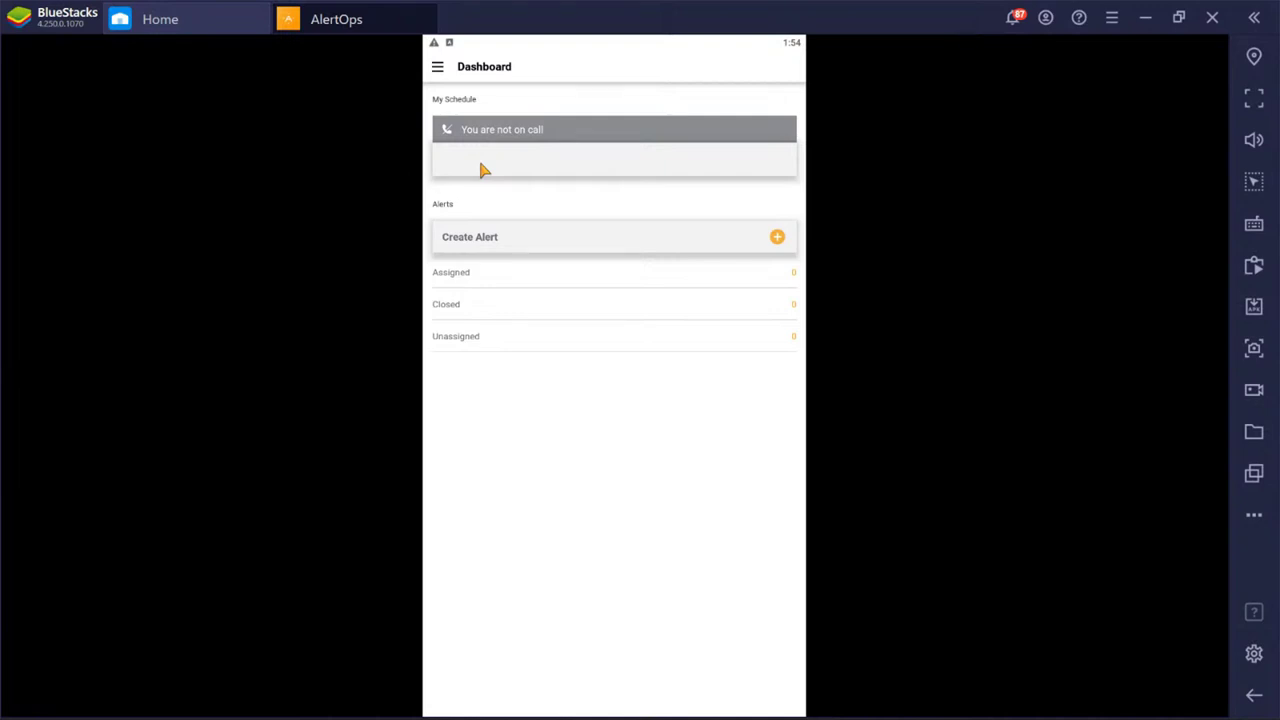
pyautogui.click(1146, 16)
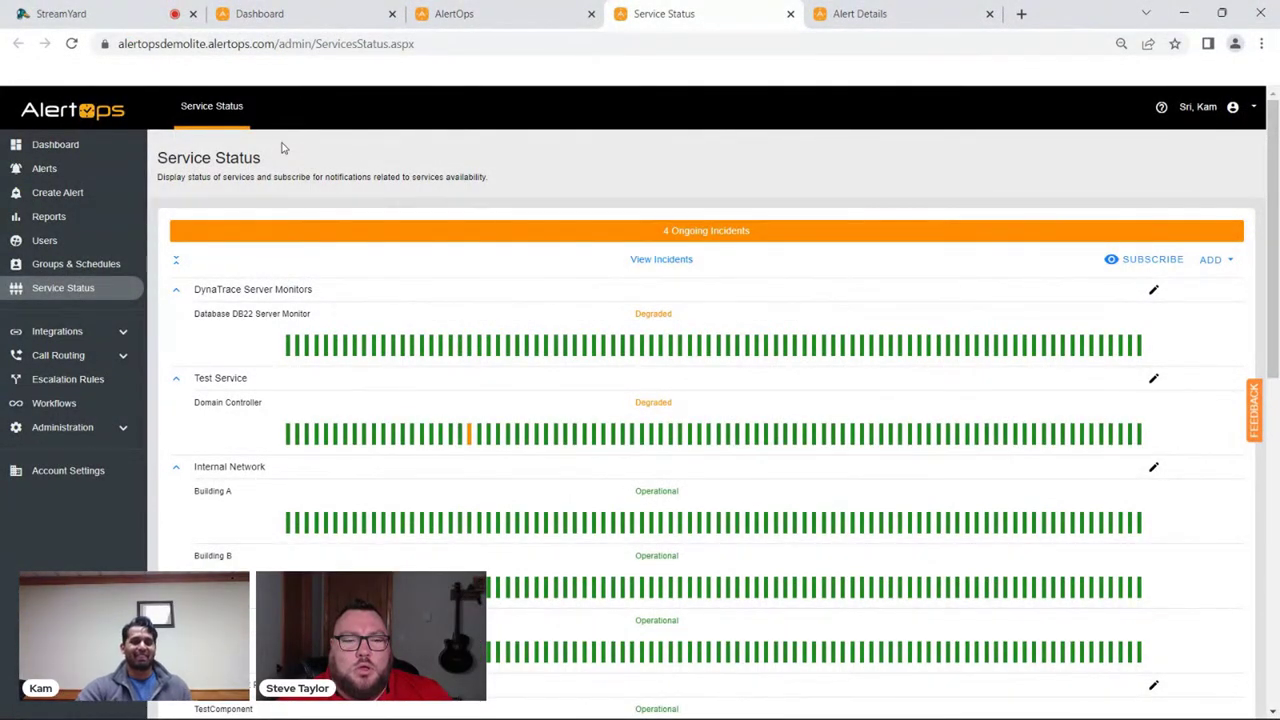
# - In the Dashboard tab load alertops.com, view the Get Demo booking page, then go back home
pyautogui.click(331, 6)
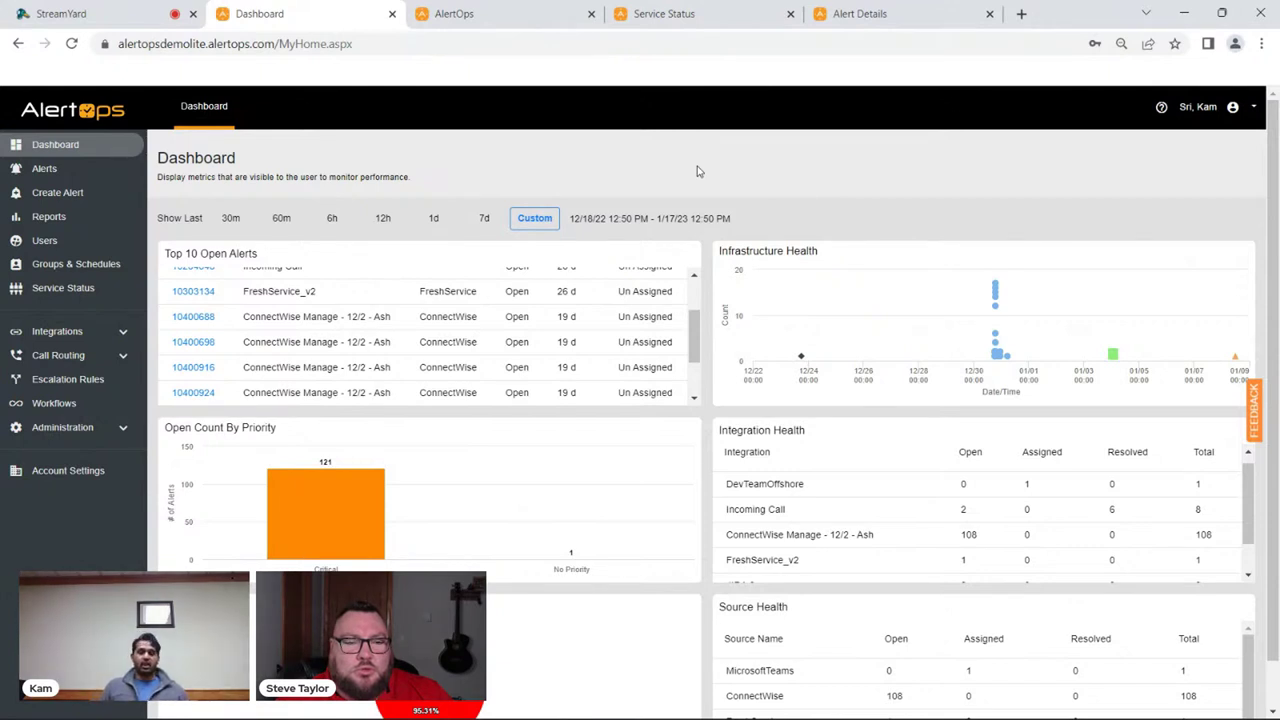
pyautogui.click(639, 40)
pyautogui.write('alertops.com')
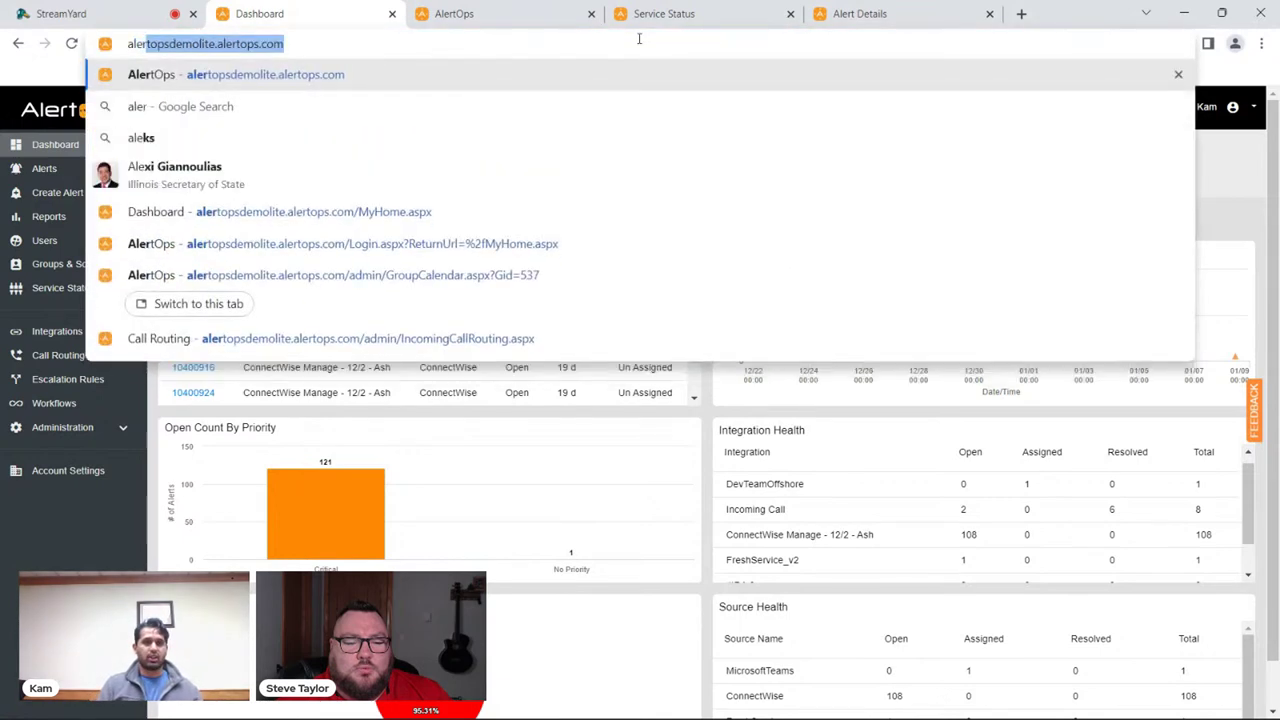
pyautogui.press('Return')
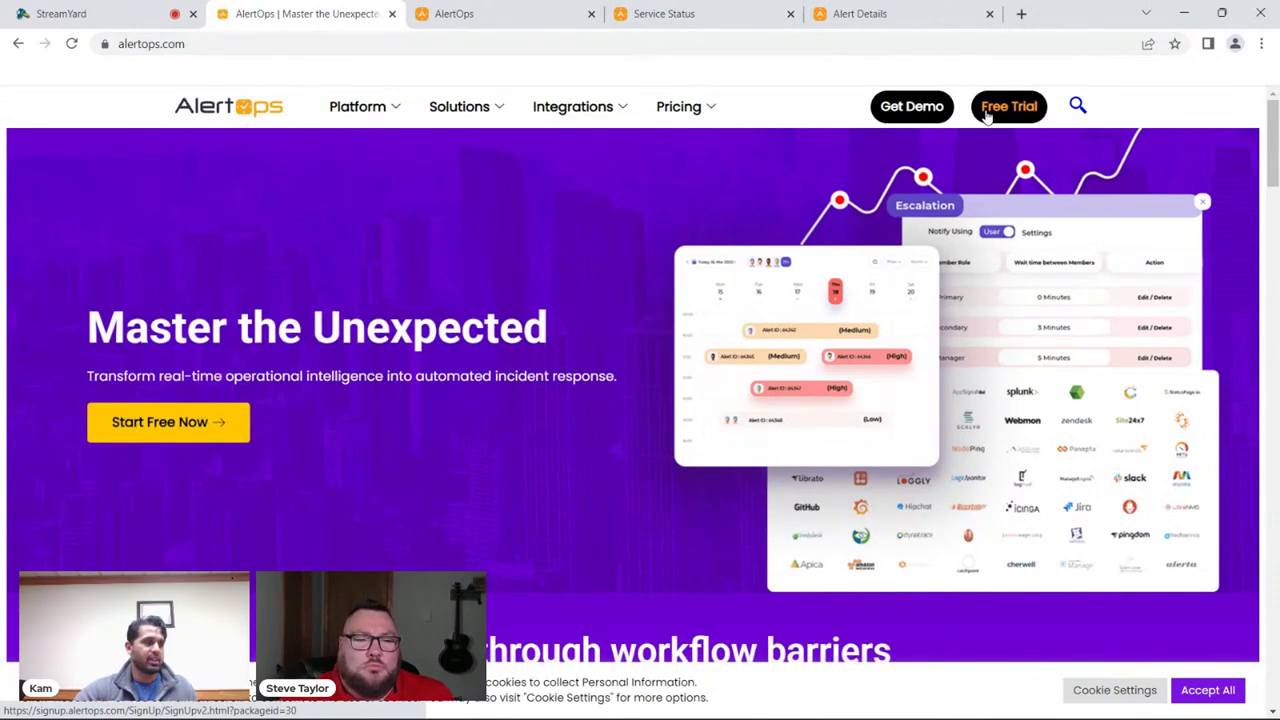
pyautogui.click(930, 119)
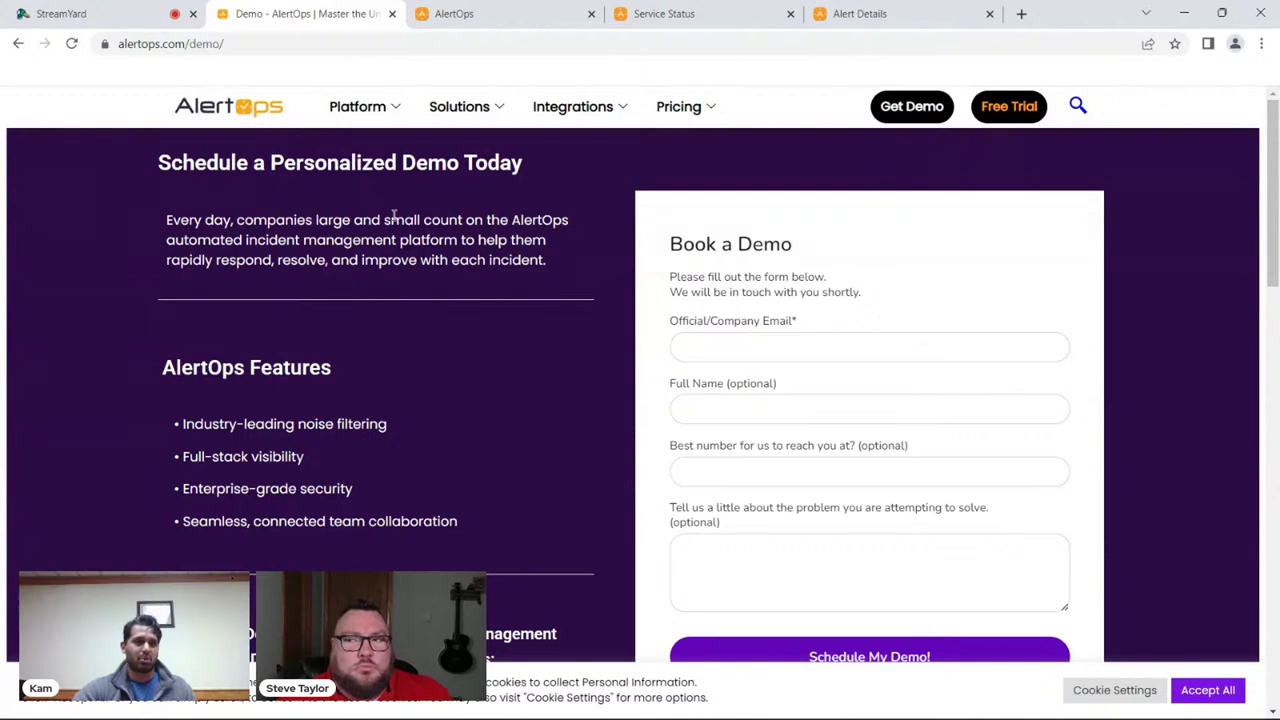
pyautogui.click(19, 44)
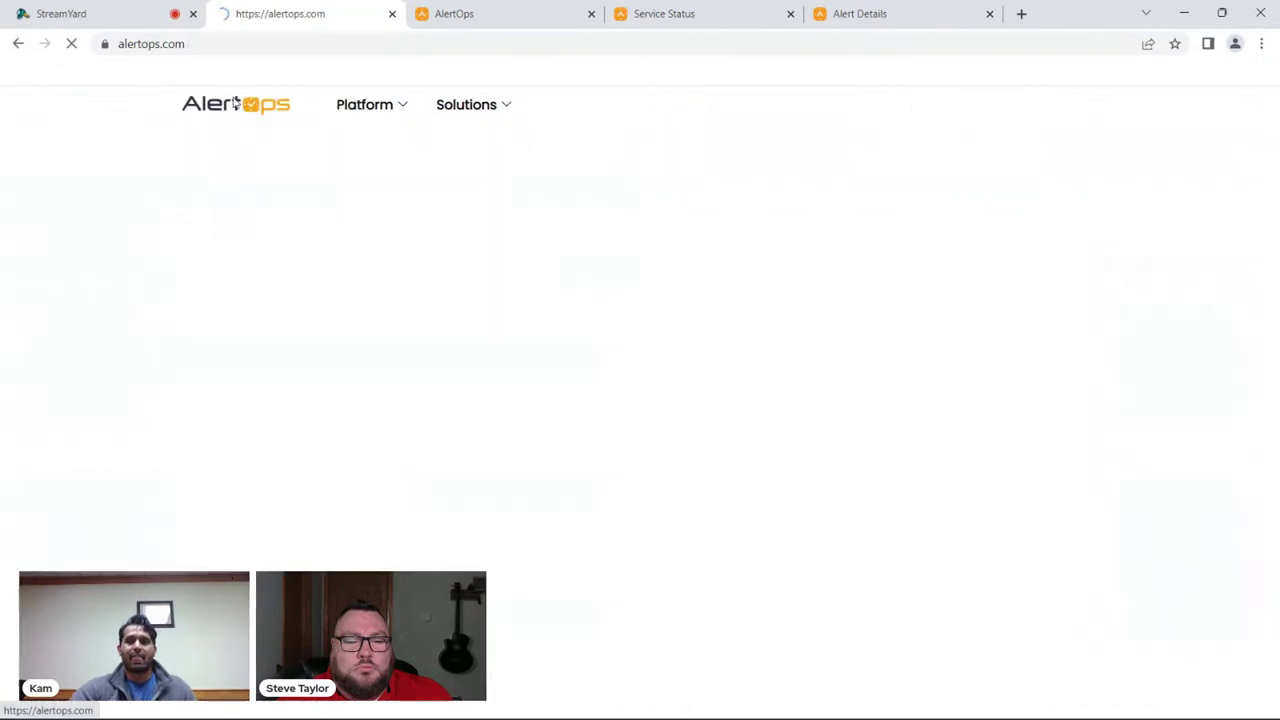